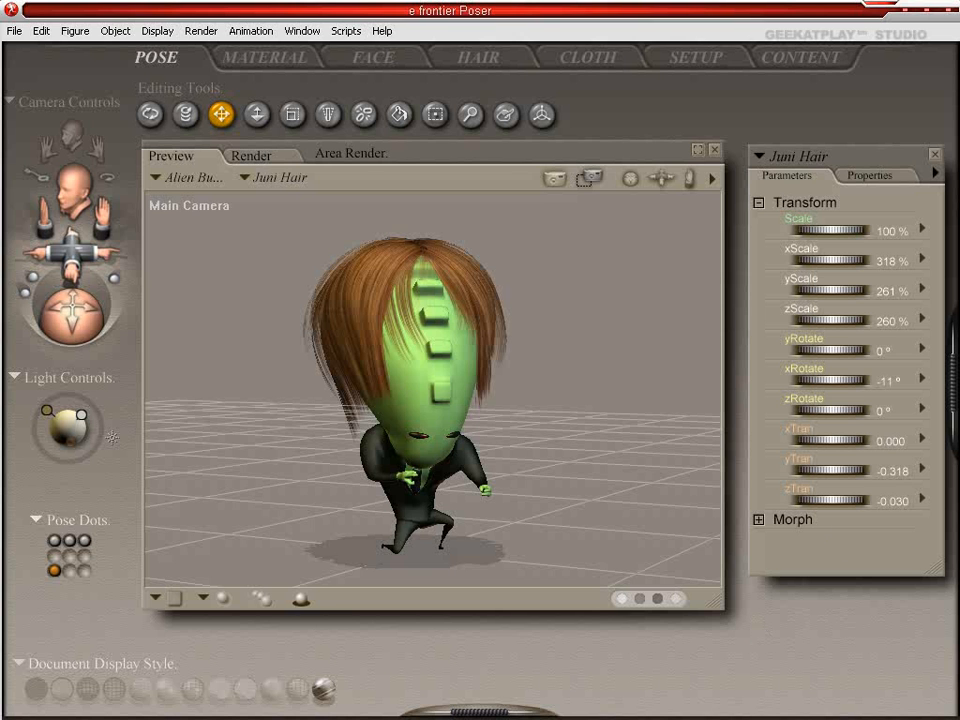
Step: Compare the first three saved pose dots and leave the figure in the third pose
click(420, 330)
click(54, 541)
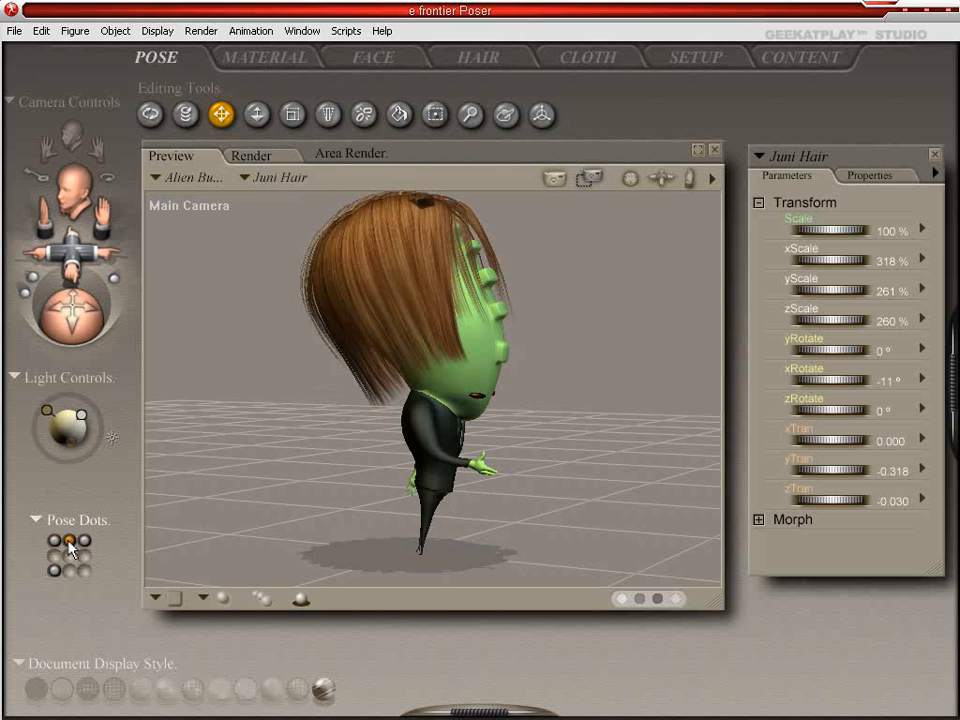
click(69, 541)
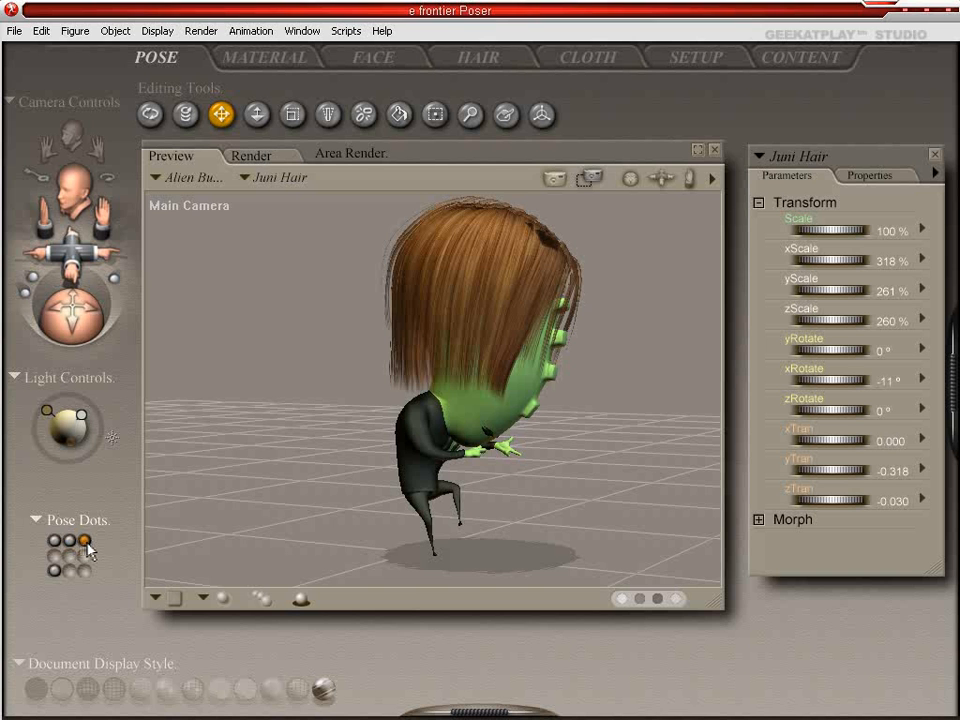
click(85, 541)
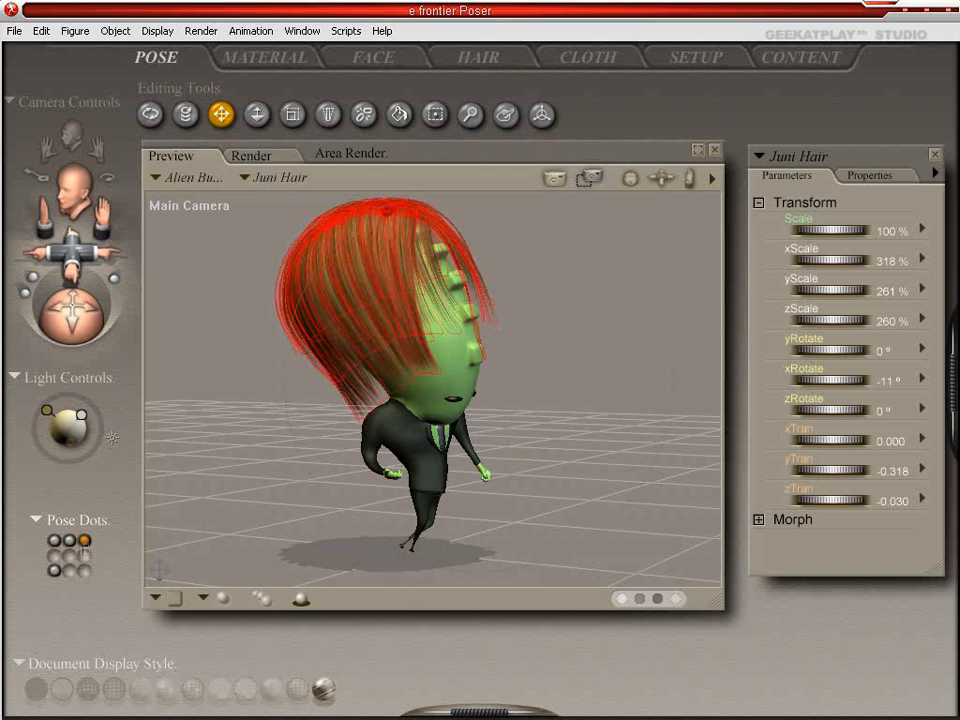
key(ctrl+l)
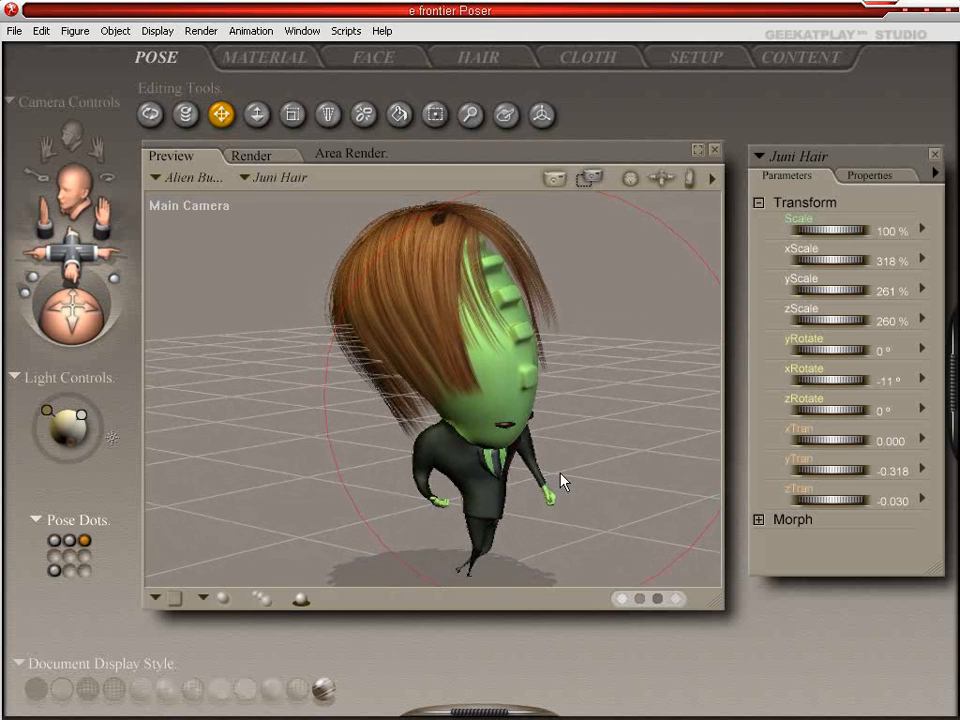
key(ctrl+l)
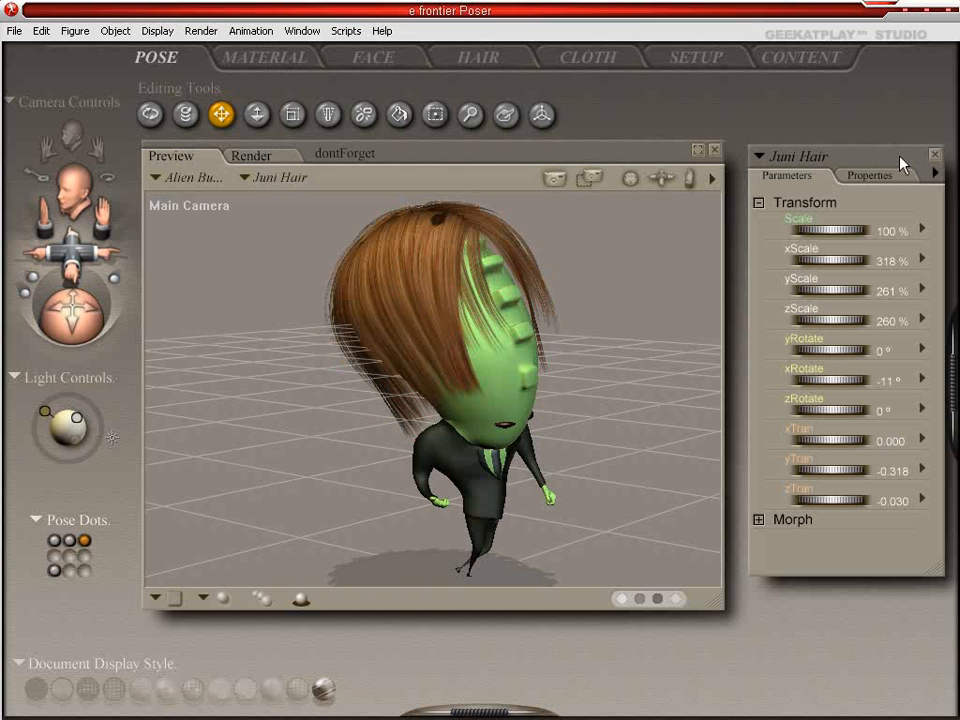
Step: Expand the Morph group of the Juni Hair parameters and bring the Windy morphs into reach
click(759, 521)
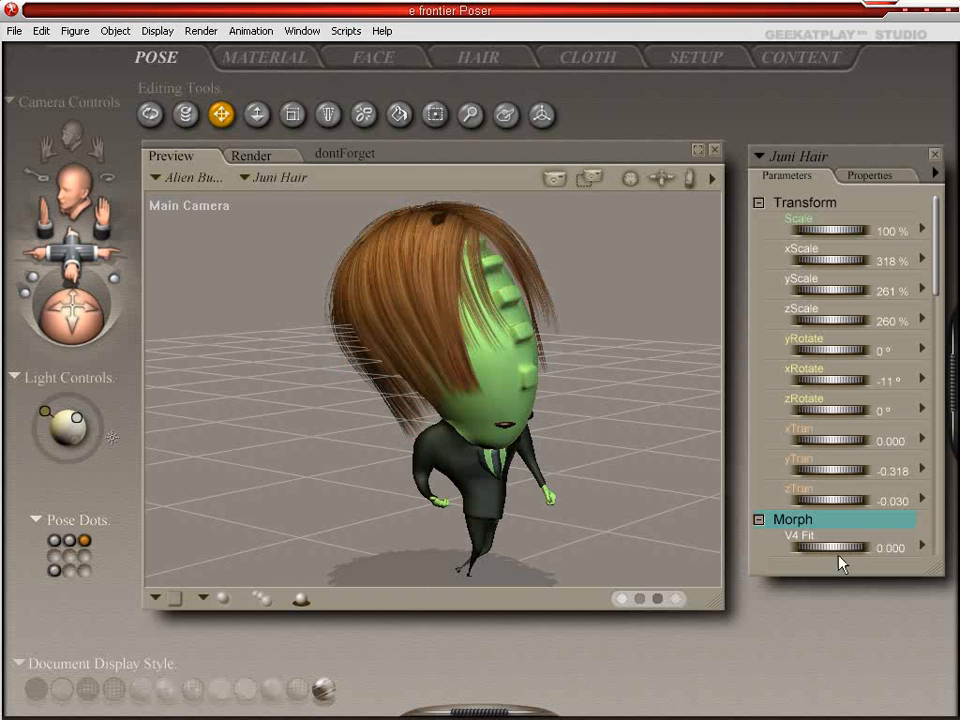
drag(935, 280, 929, 390)
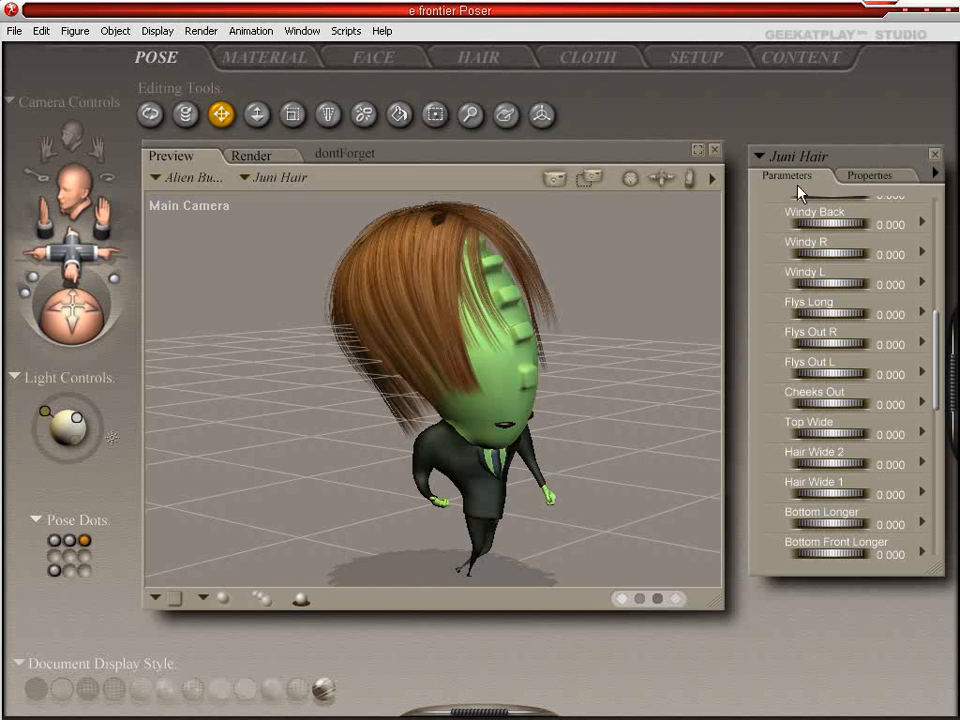
mouse_move(939, 355)
mouse_down()
mouse_move(948, 205)
mouse_move(936, 228)
mouse_move(933, 362)
mouse_up()
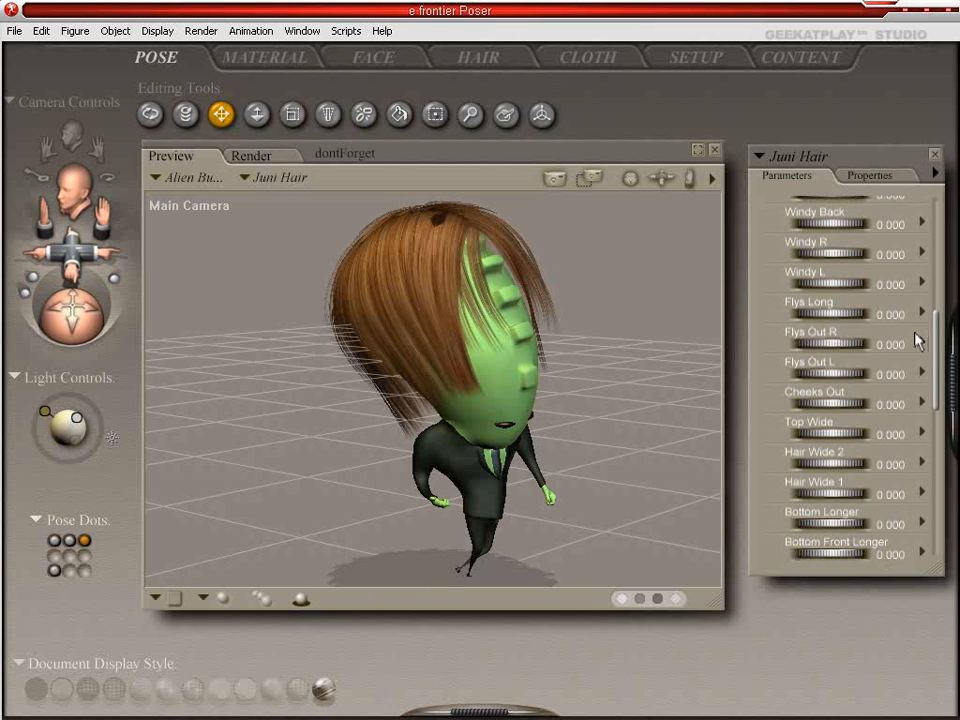
Step: Try raising the Windy Back morph to about 1.14 with the head seen from the side, and reset it to 0
mouse_move(832, 229)
mouse_down()
mouse_move(900, 229)
mouse_move(830, 229)
mouse_up()
alt+drag(510, 332, 855, 248)
click(838, 220)
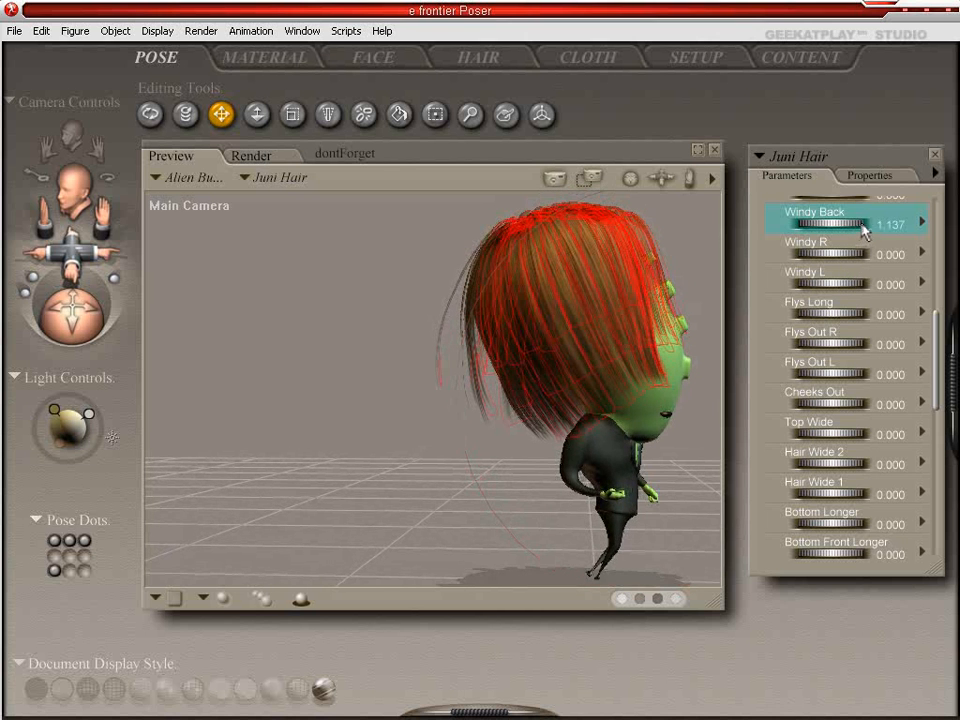
alt+click(850, 229)
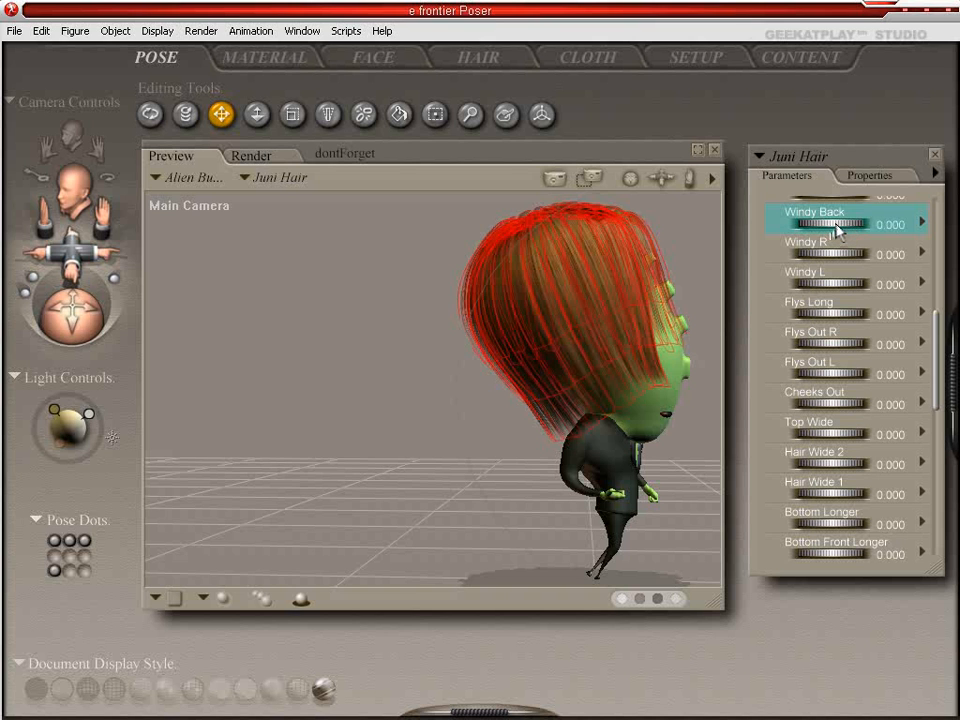
Step: Try the Windy Back morph at exactly 1 and reset it to 0
drag(813, 232, 889, 222)
click(889, 224)
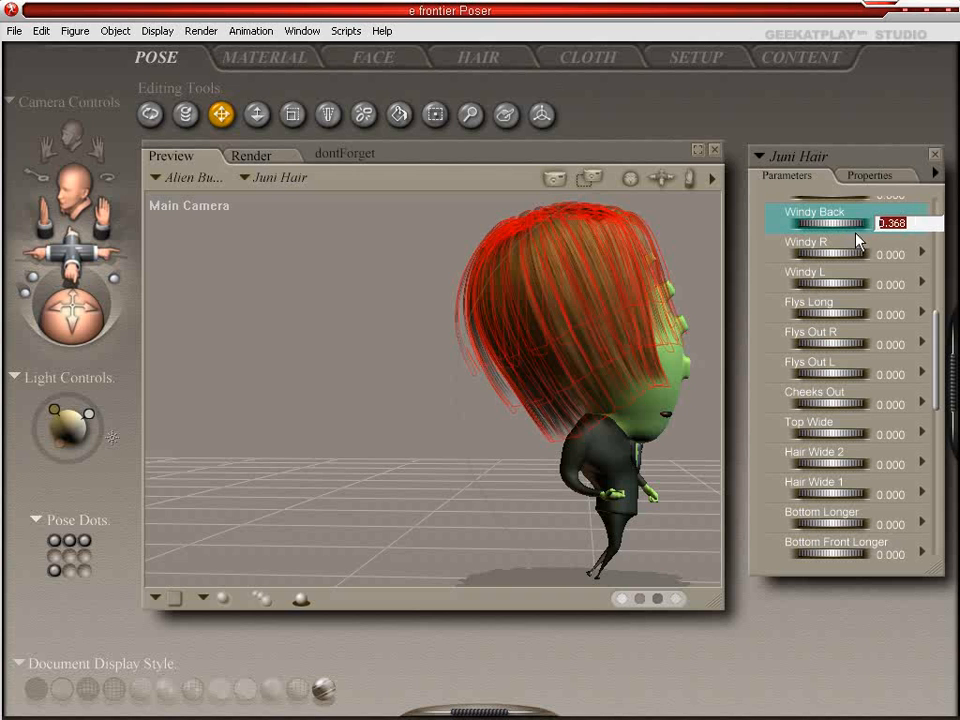
text(1)
key(Return)
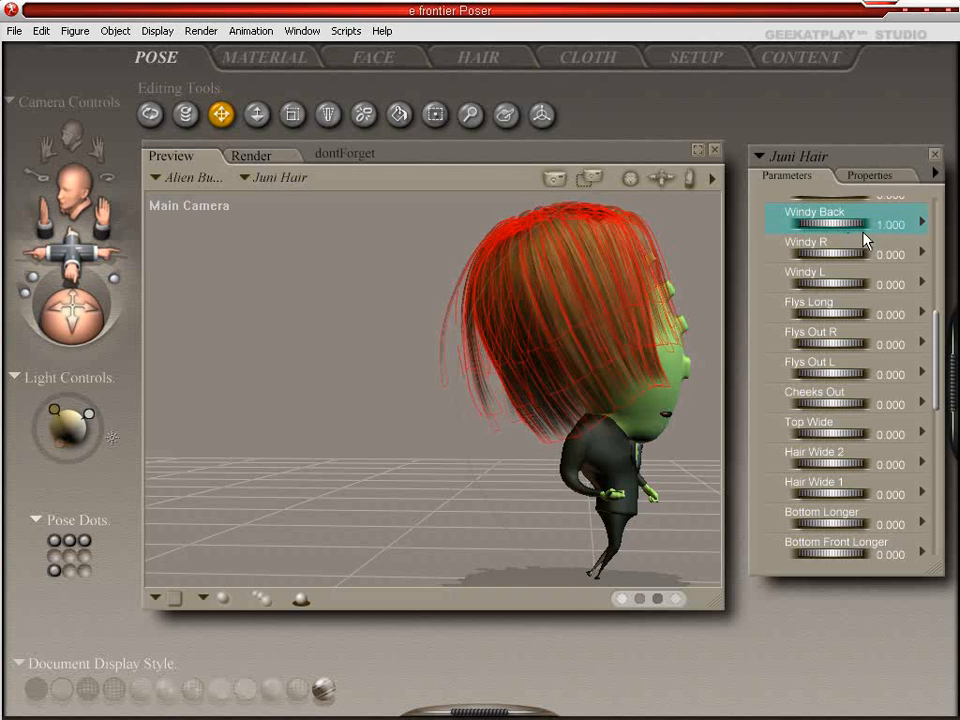
alt+click(851, 222)
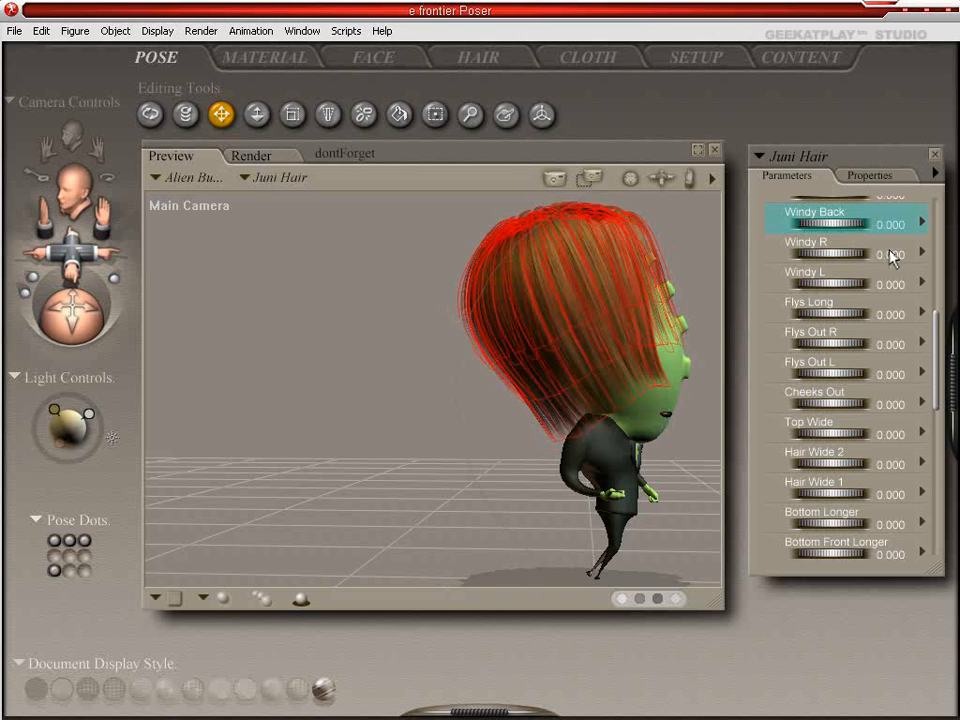
Step: Try the Windy R morph at 1, check it from the front, and reset it to 0
click(888, 255)
text(1)
key(Return)
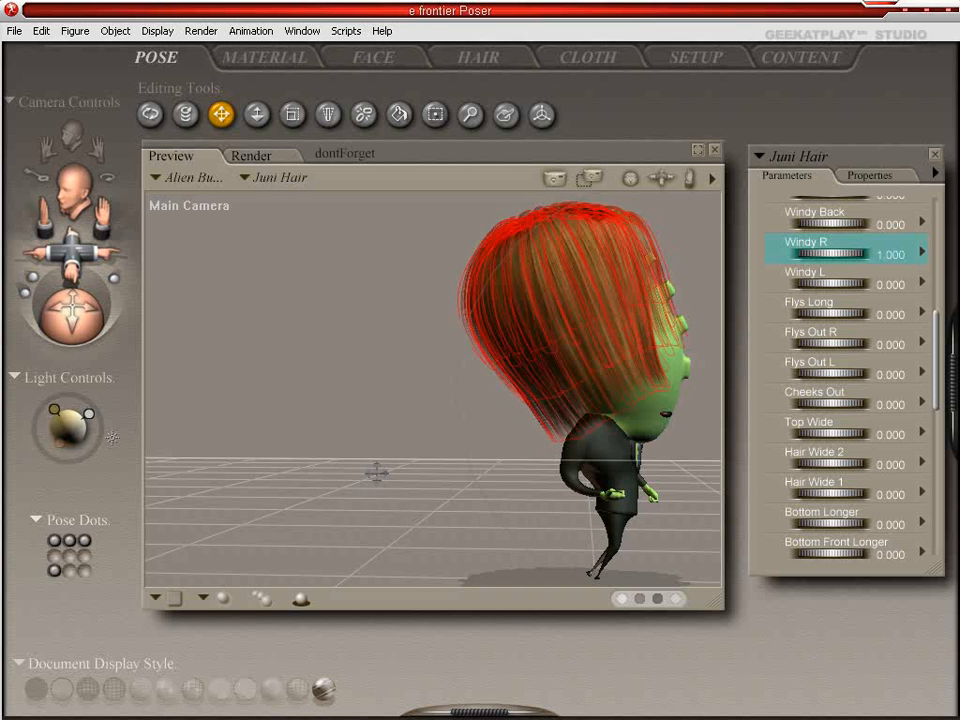
middle_drag(599, 461, 621, 449)
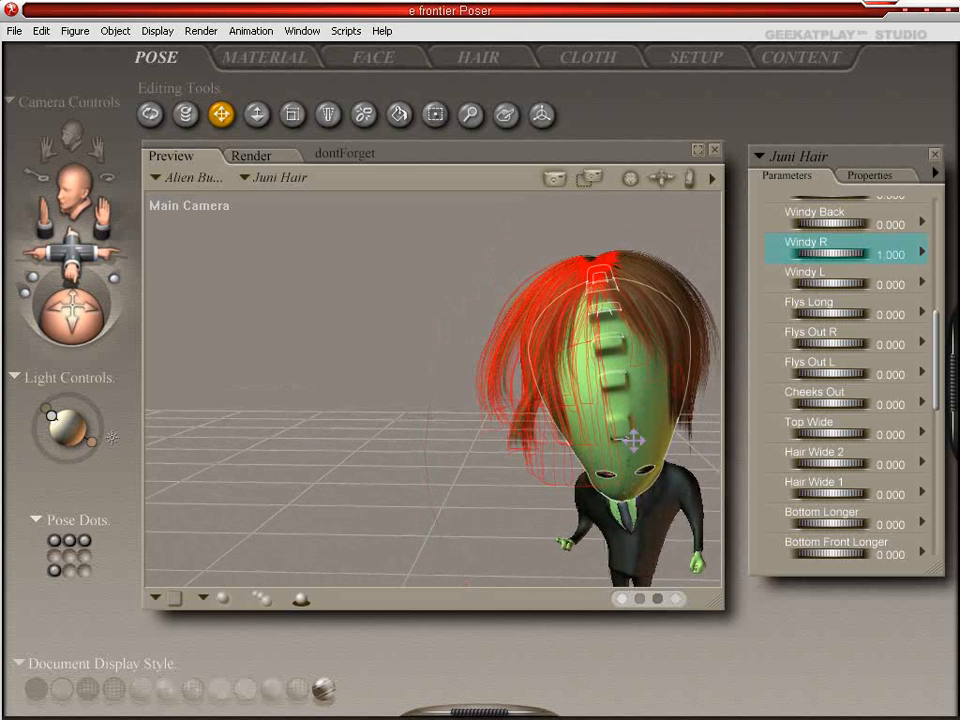
mouse_move(836, 256)
mouse_down()
mouse_move(871, 269)
mouse_move(843, 251)
mouse_move(829, 257)
mouse_up()
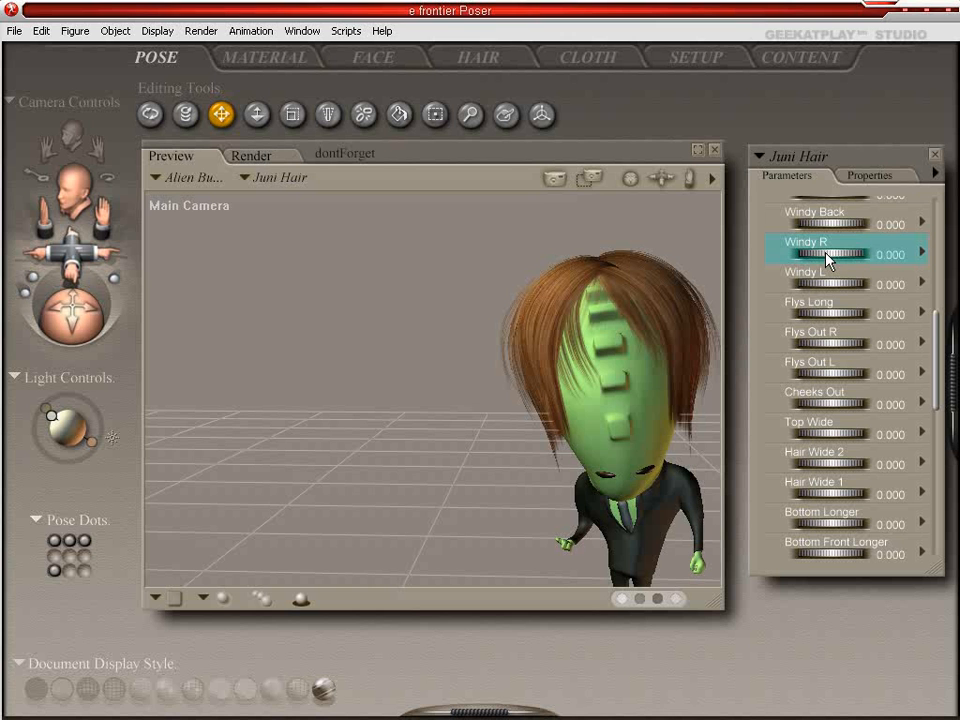
Step: Try the Windy L morph at 1 and reset it to 0
click(891, 284)
text(1)
key(Return)
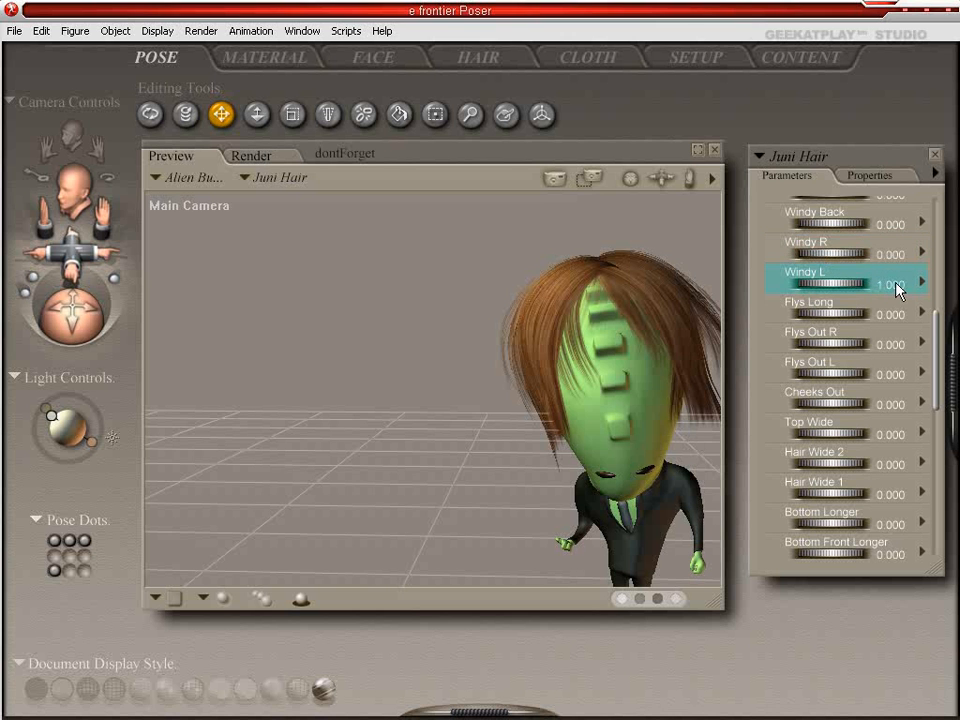
alt+click(843, 287)
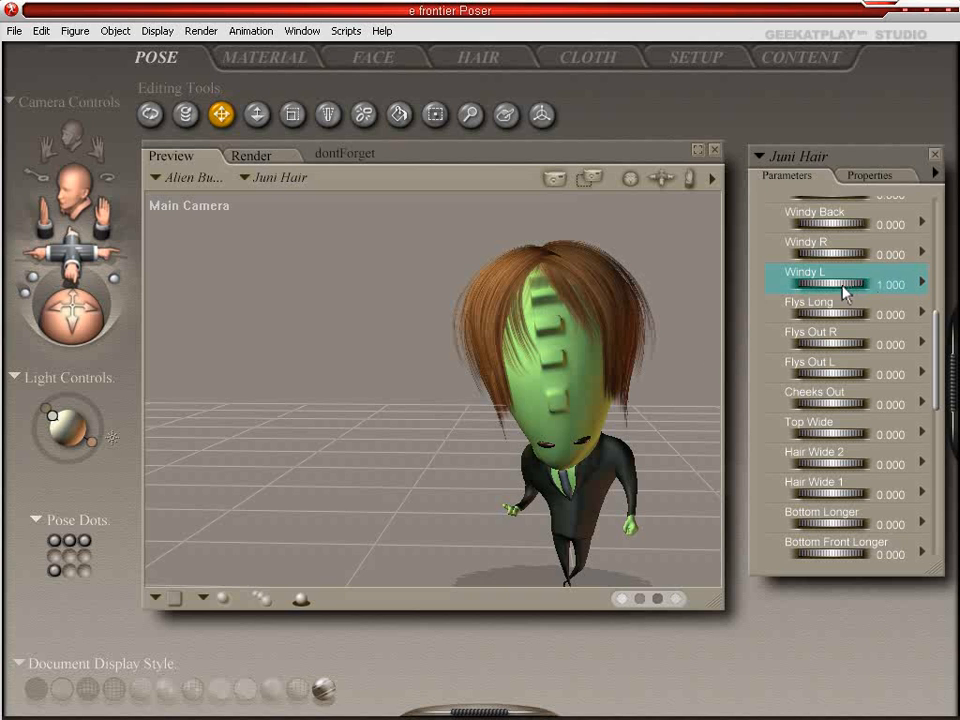
Step: Try the Flys Long morph at 1 and reset it to 0
click(886, 319)
text(1)
key(Return)
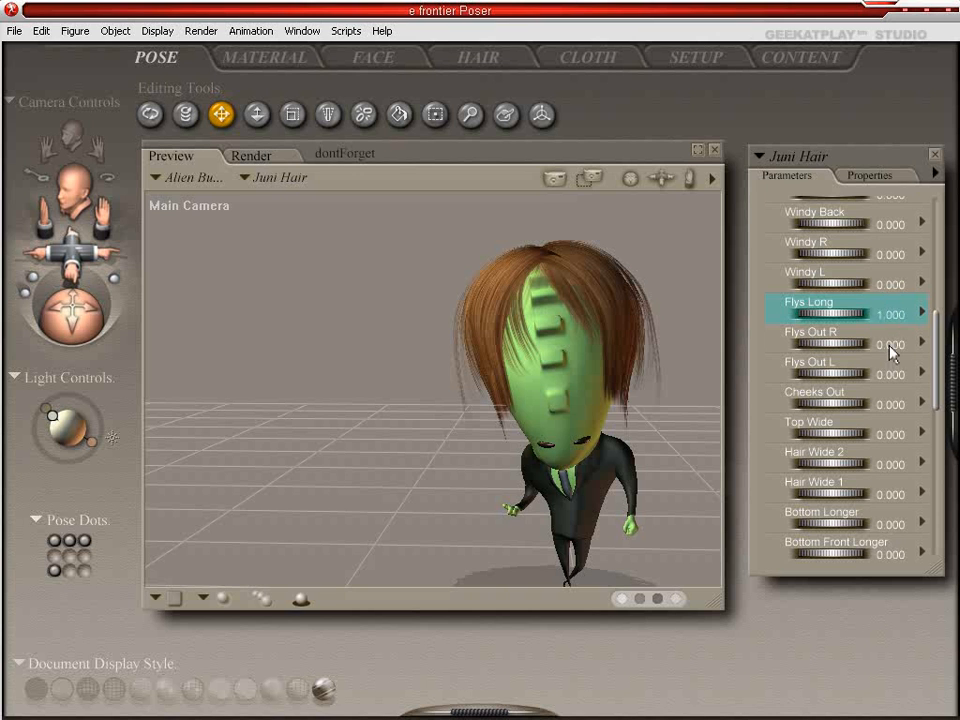
alt+click(855, 314)
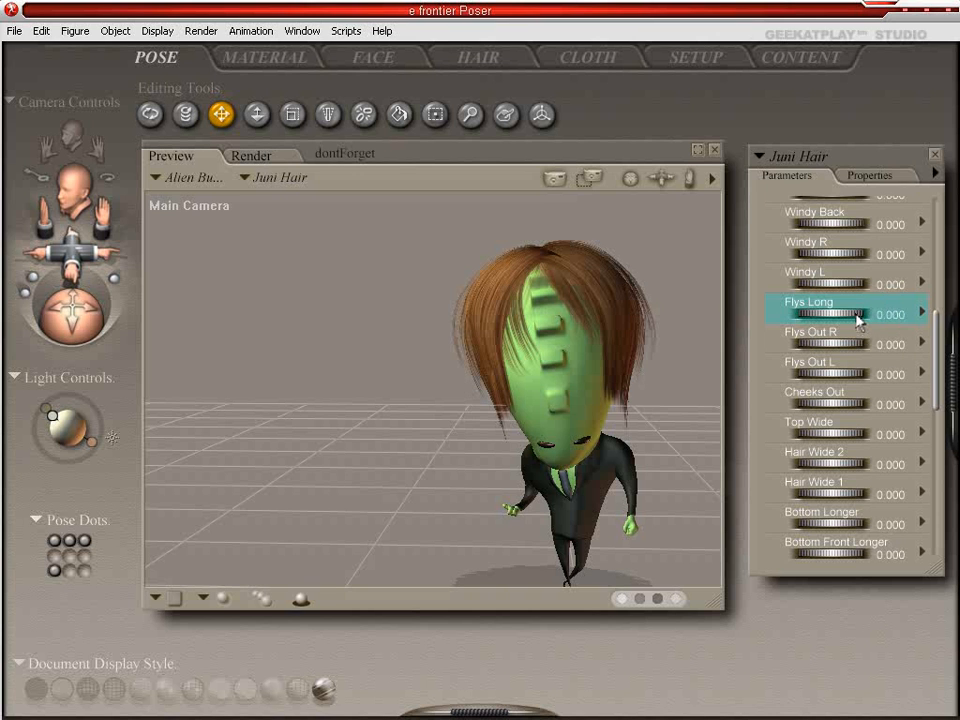
Step: Try the Top Wide morph at 1 and reset it to 0
drag(940, 343, 942, 384)
click(891, 313)
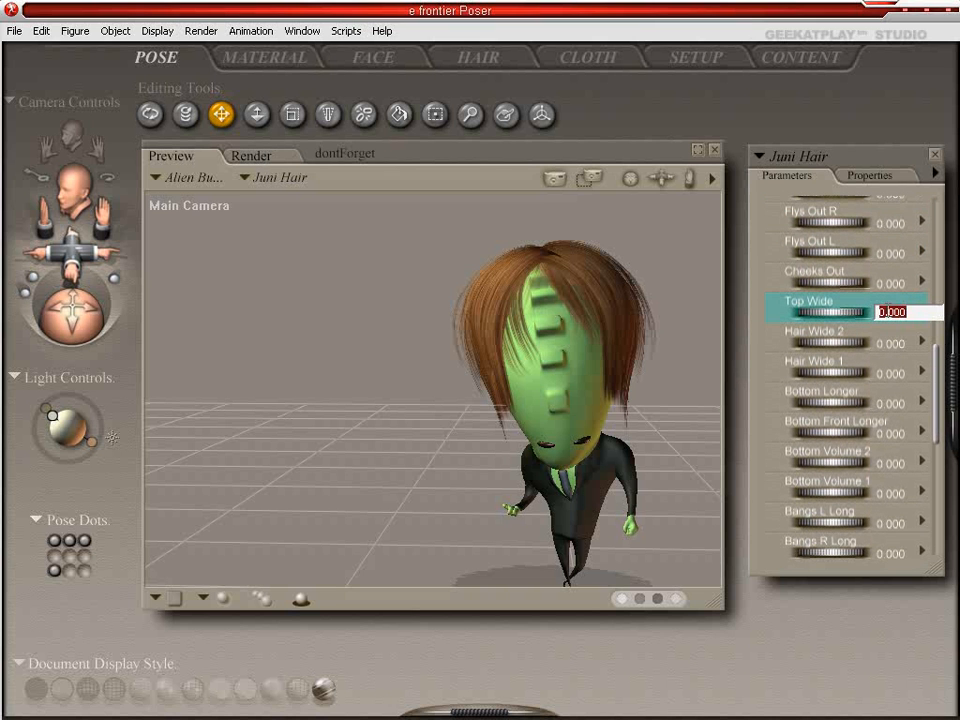
text(1)
key(Return)
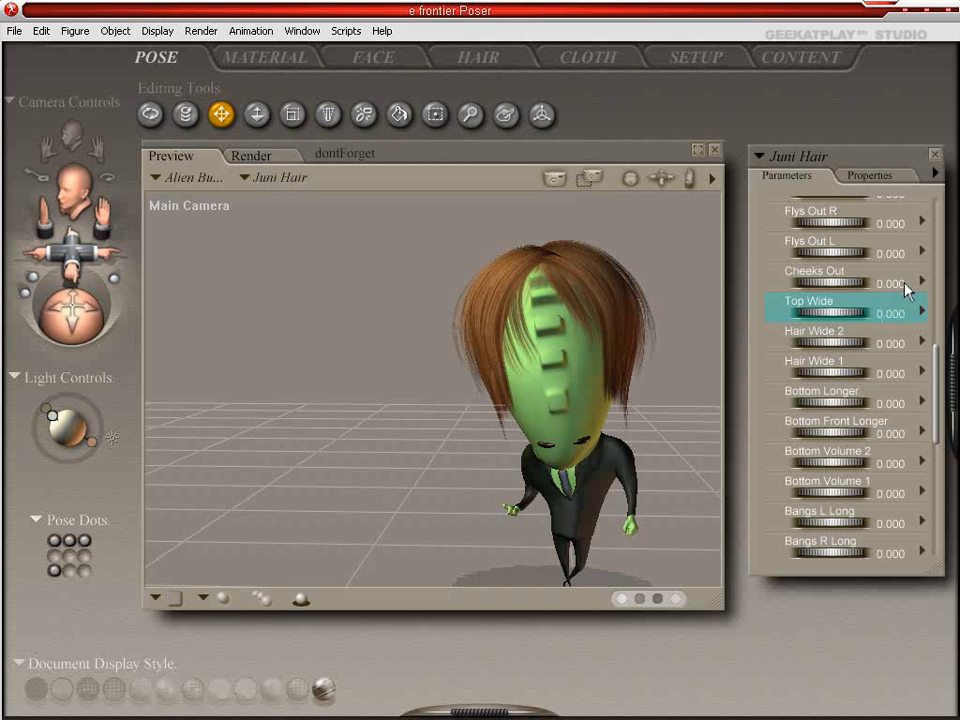
Step: Try the Cheeks Out morph at 1 and reset it to 0
click(900, 283)
text(1)
key(Return)
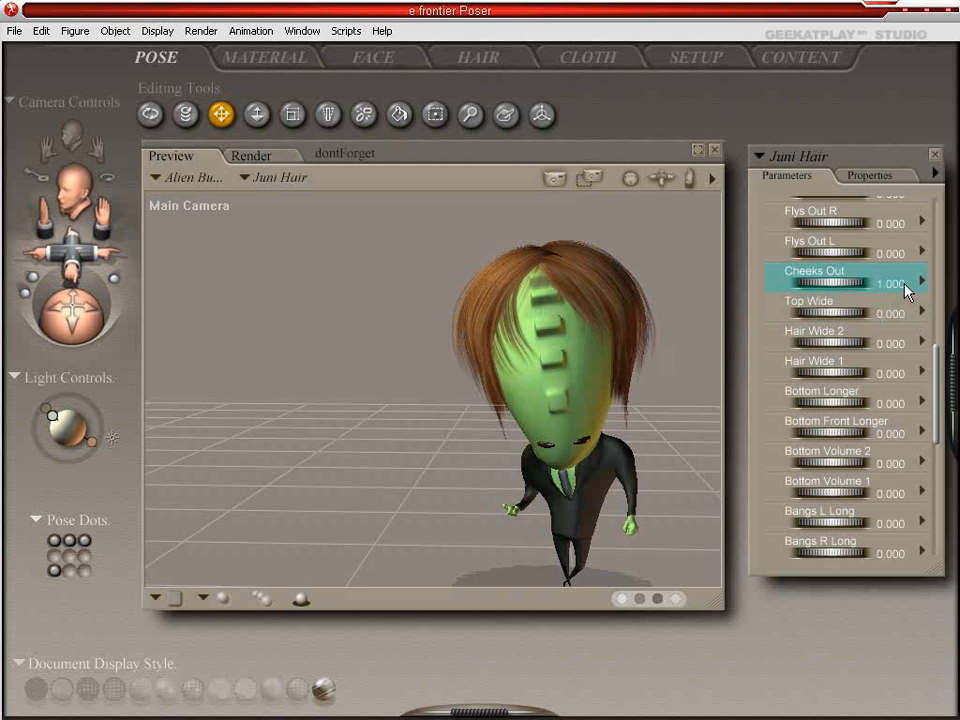
alt+click(838, 285)
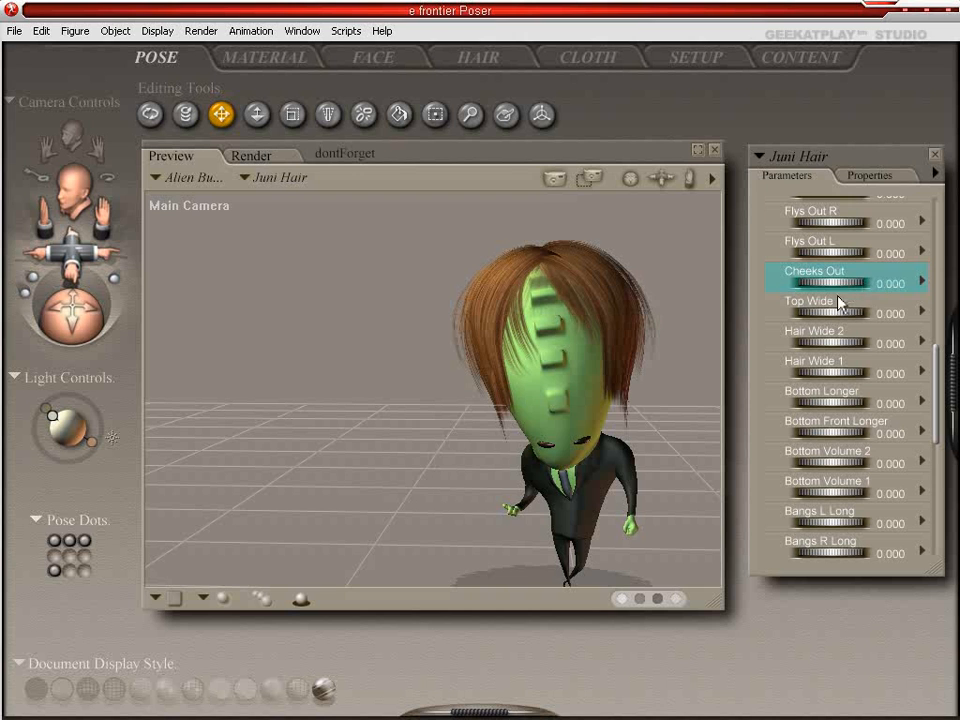
Step: Set the Bottom Longer and Bottom Front Longer morphs of the hair to 1
click(889, 403)
text(1)
key(Return)
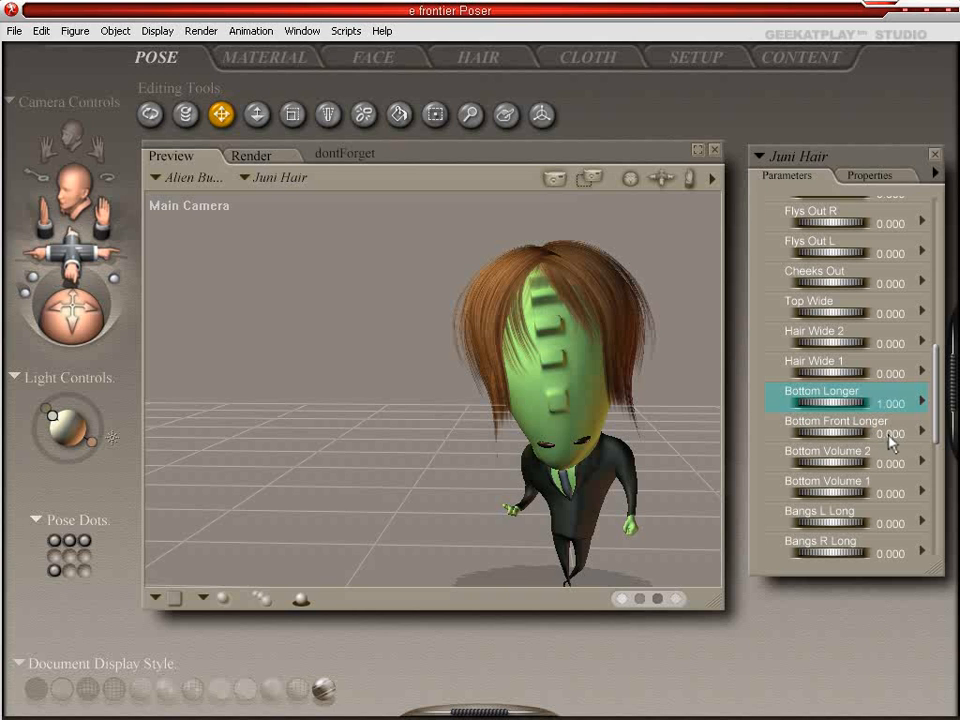
click(888, 436)
text(1)
key(Return)
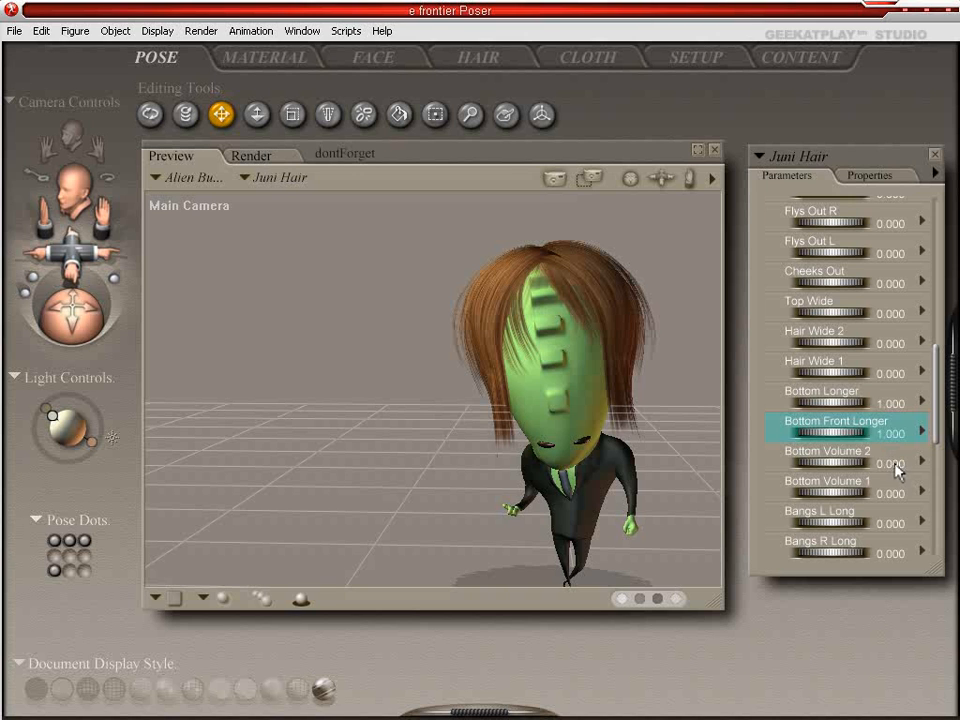
Step: Set the hair's Bottom Volume 2 and Bottom Volume 1 morphs to 1
click(890, 463)
text(1)
key(Return)
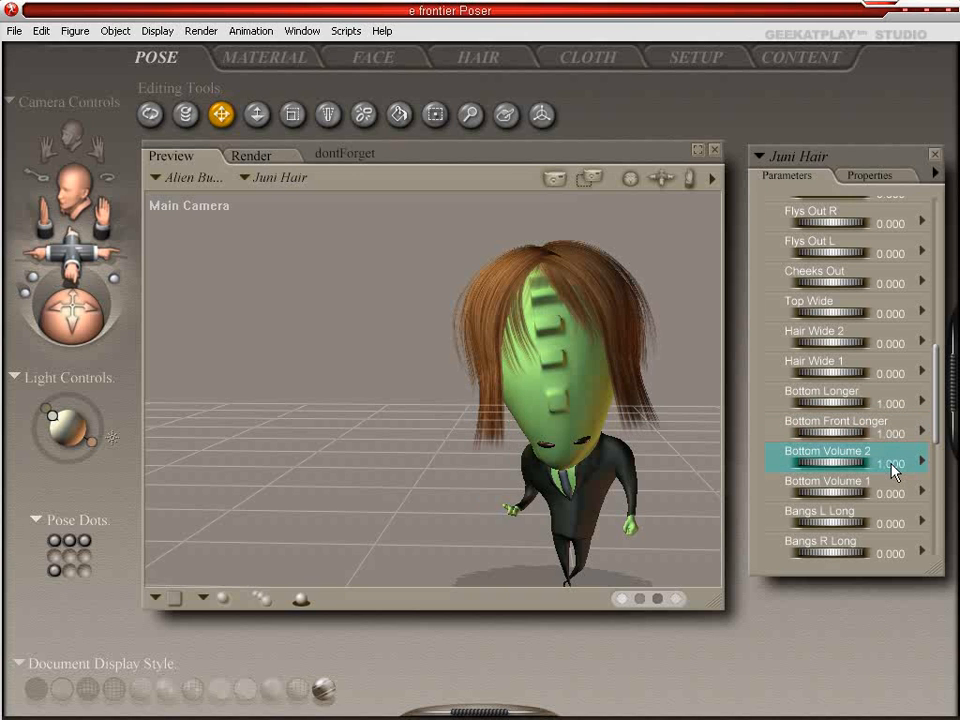
click(891, 492)
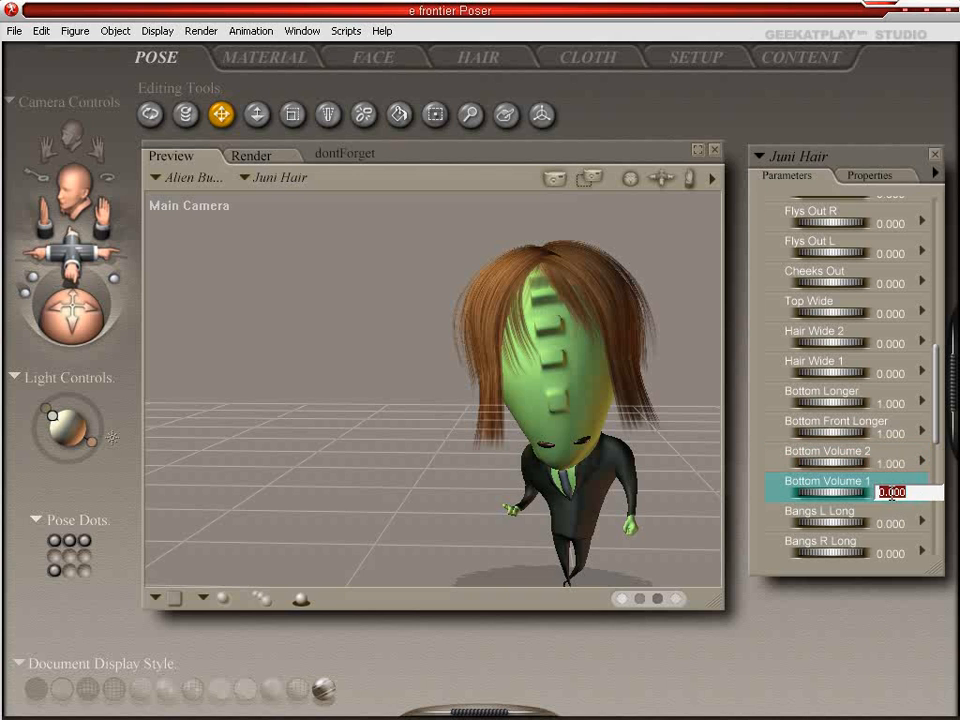
key(Return)
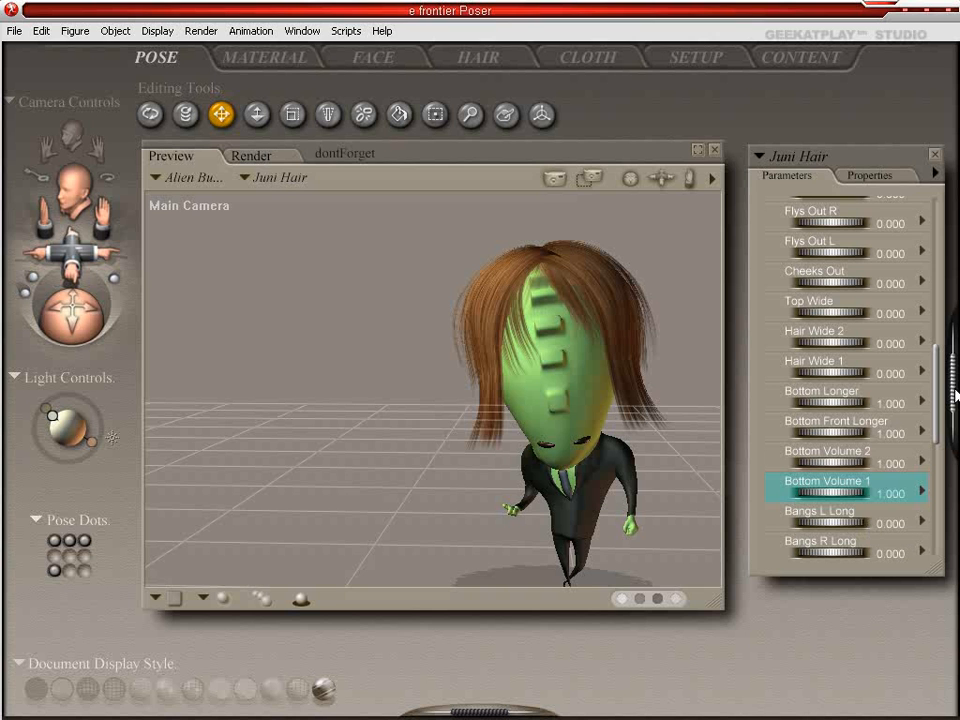
Step: Set the hair's Bangs L Long and Bangs R Long morphs to 1
scroll(949, 396, down, 3)
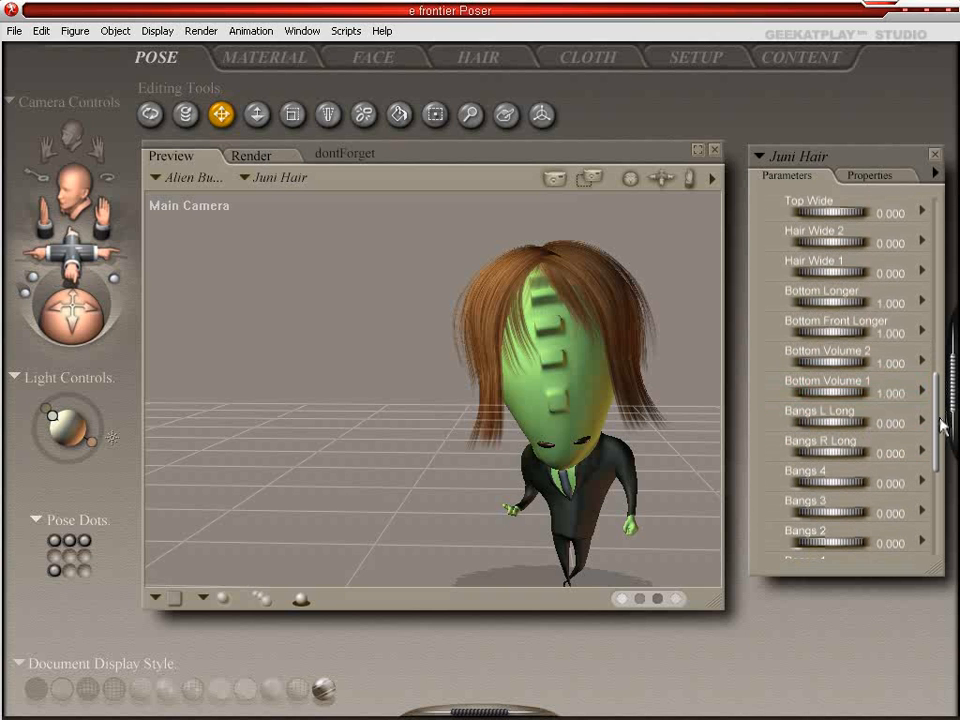
click(888, 424)
text(1)
key(Return)
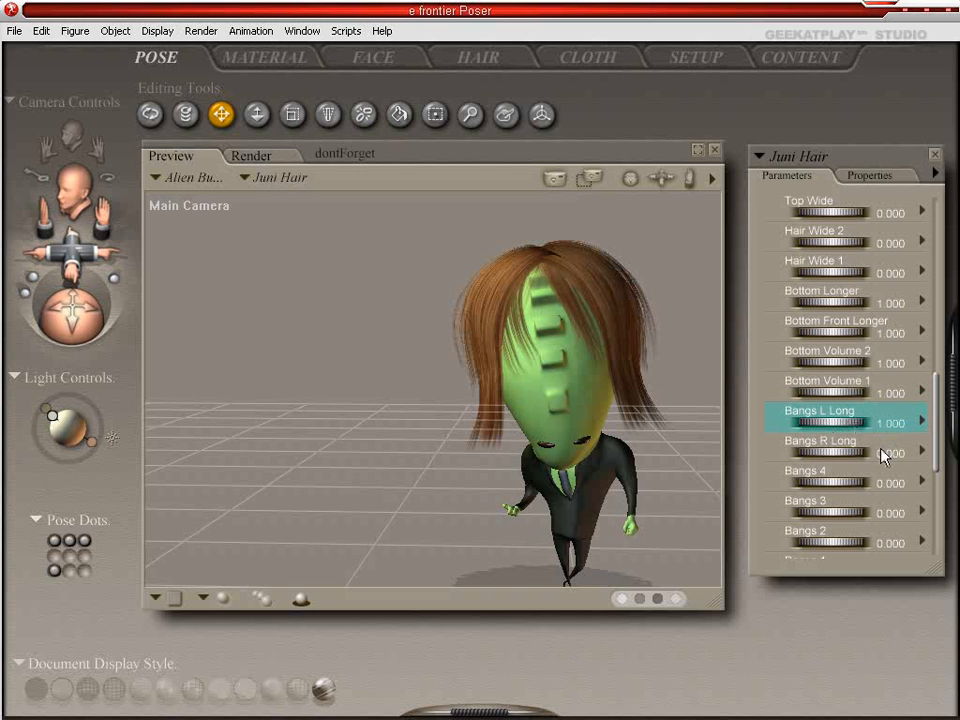
click(884, 452)
text(1)
key(Return)
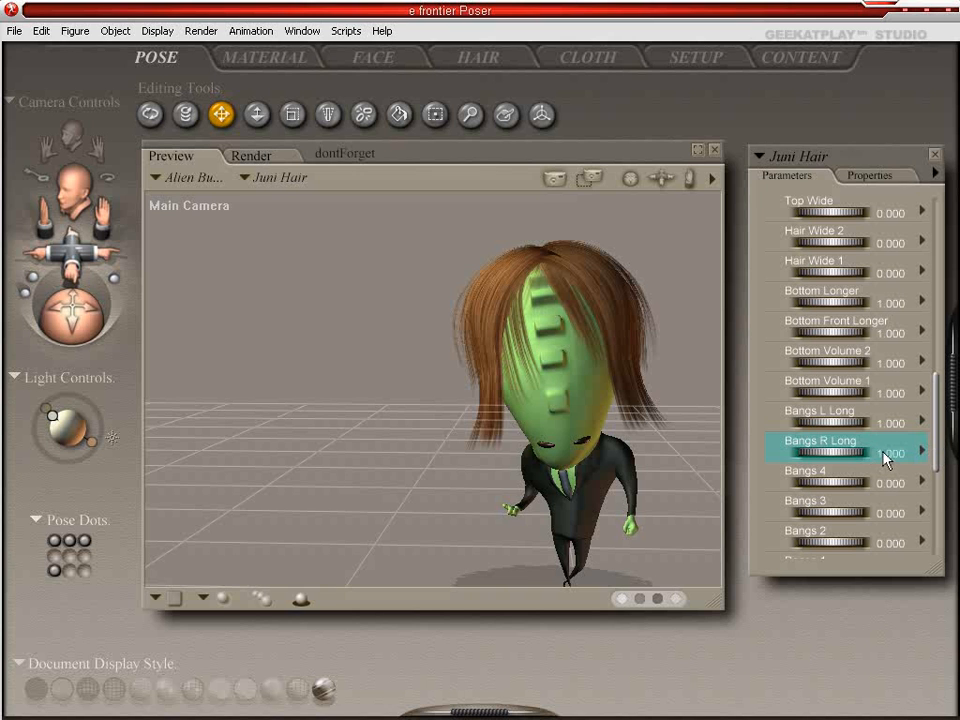
Step: Try the Bangs 4 morph at 1
click(884, 482)
text(1)
key(Return)
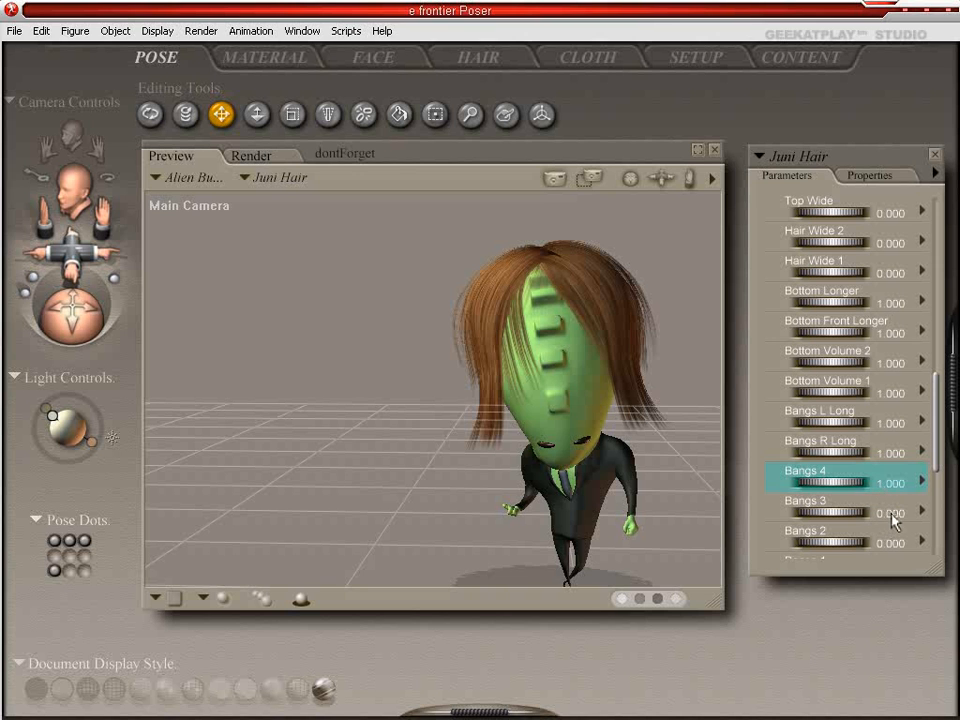
Step: Set the Bangs 3 morph to 1 and reset Bangs 4 to 0
drag(935, 425, 906, 456)
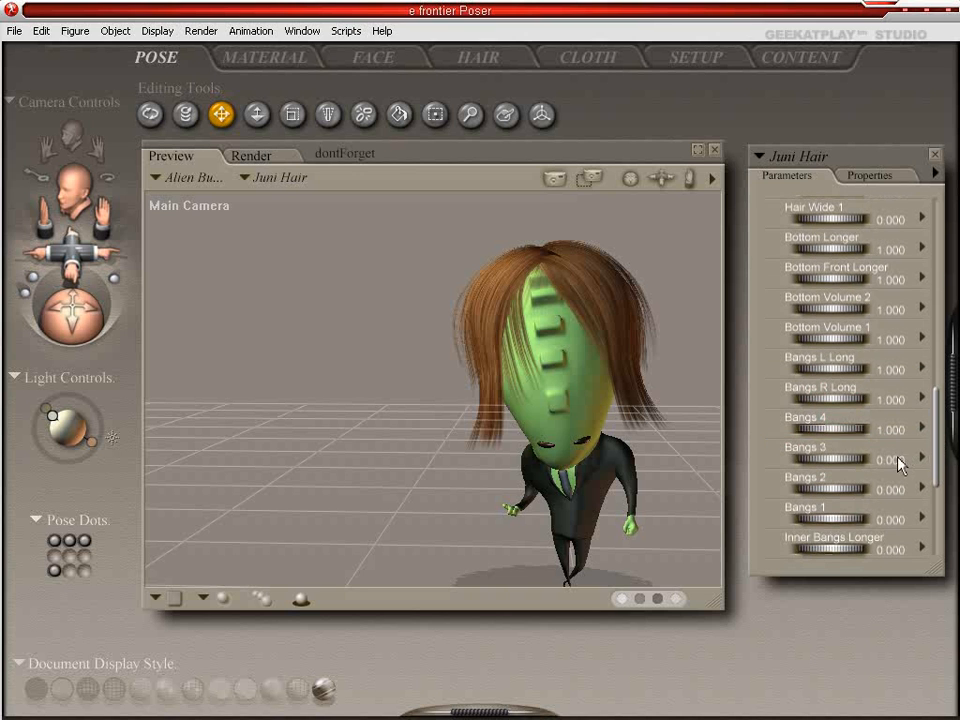
click(893, 458)
text(1)
key(Return)
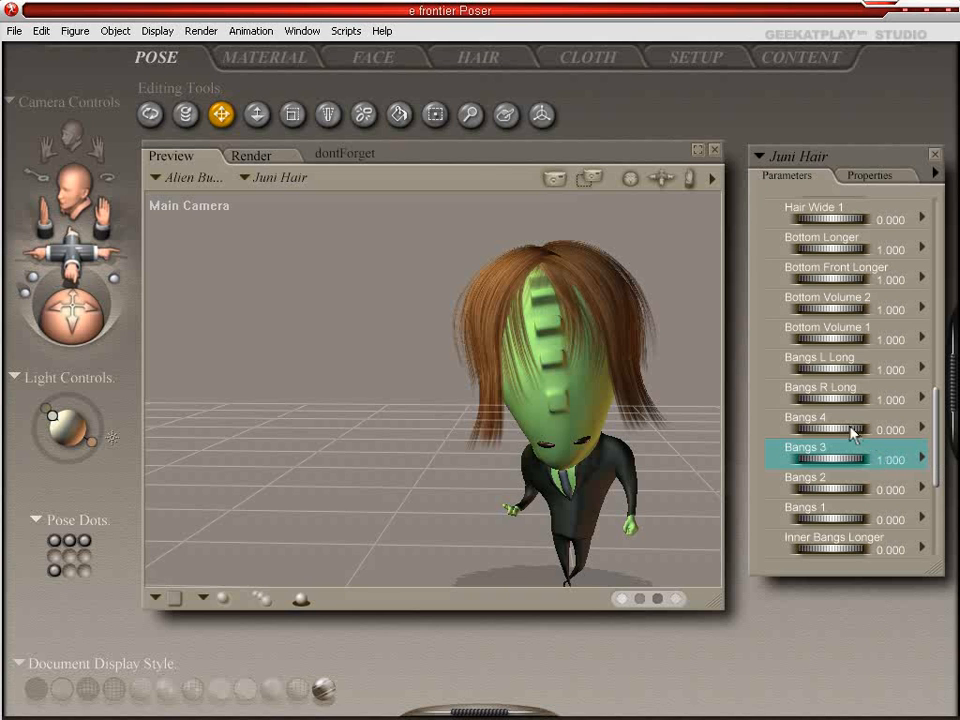
Step: Try the hair's Bangs 2 and Bangs 1 morphs at 1 one after the other, resetting each to 0
click(890, 490)
text(1)
key(Return)
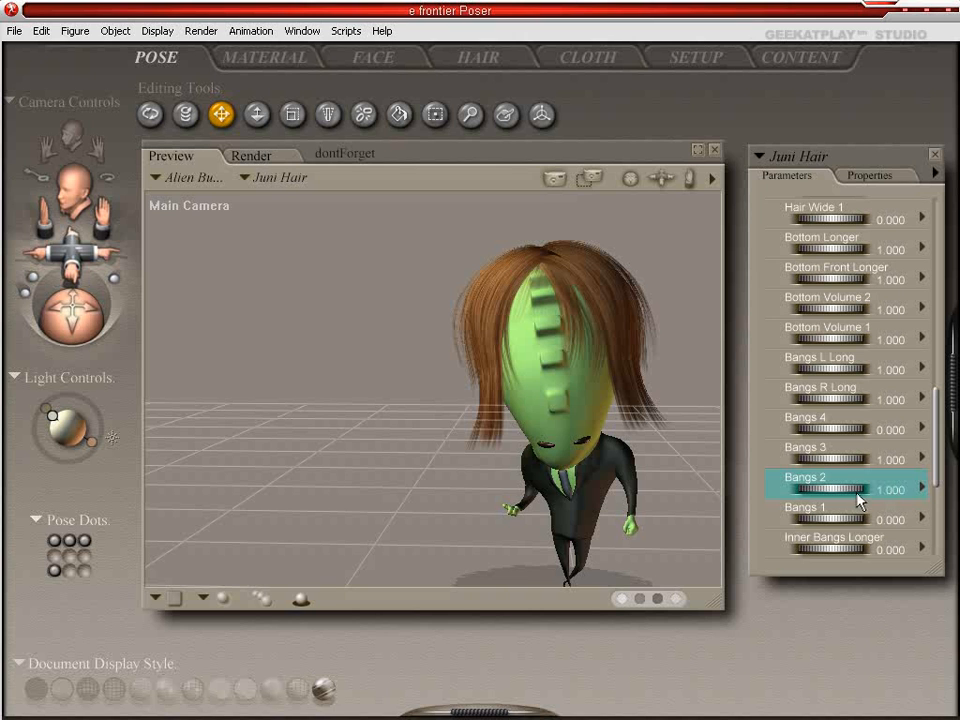
drag(848, 494, 846, 489)
click(891, 519)
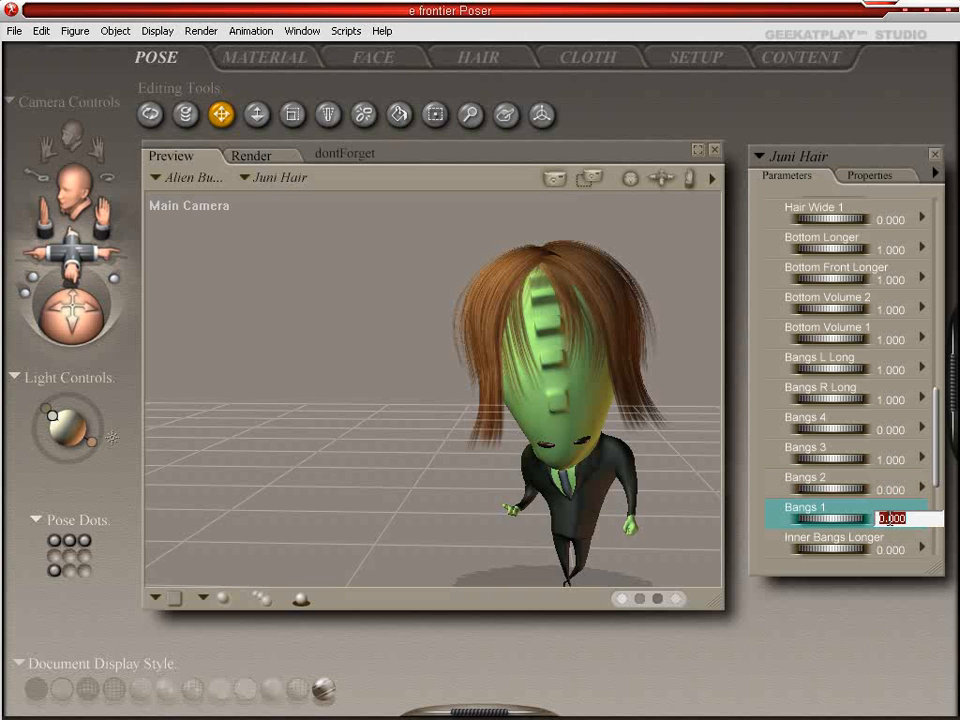
key(Return)
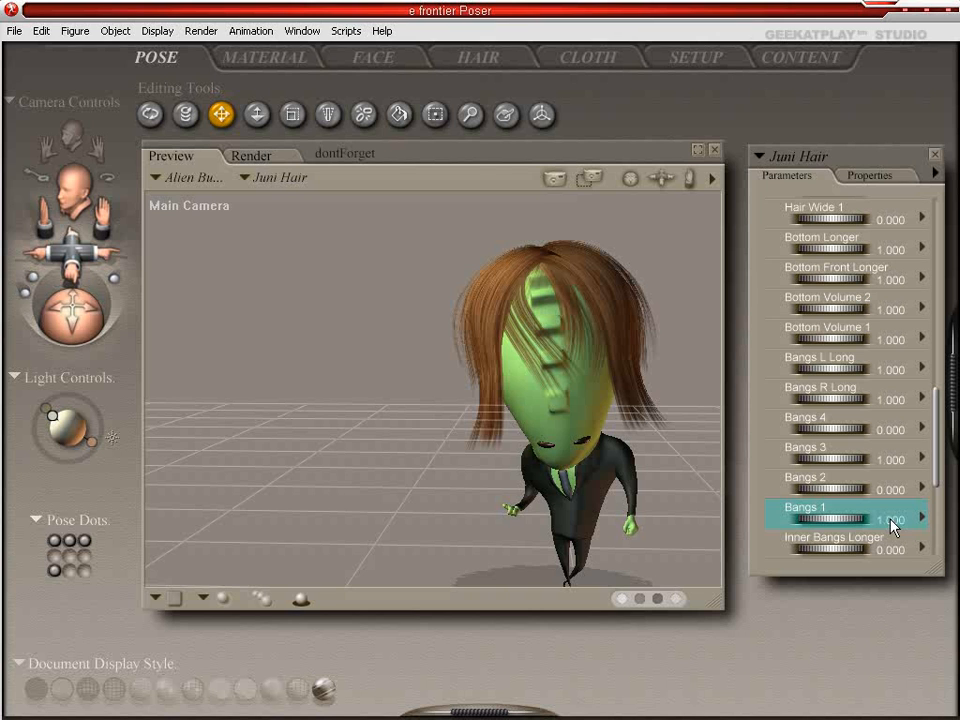
drag(866, 528, 858, 526)
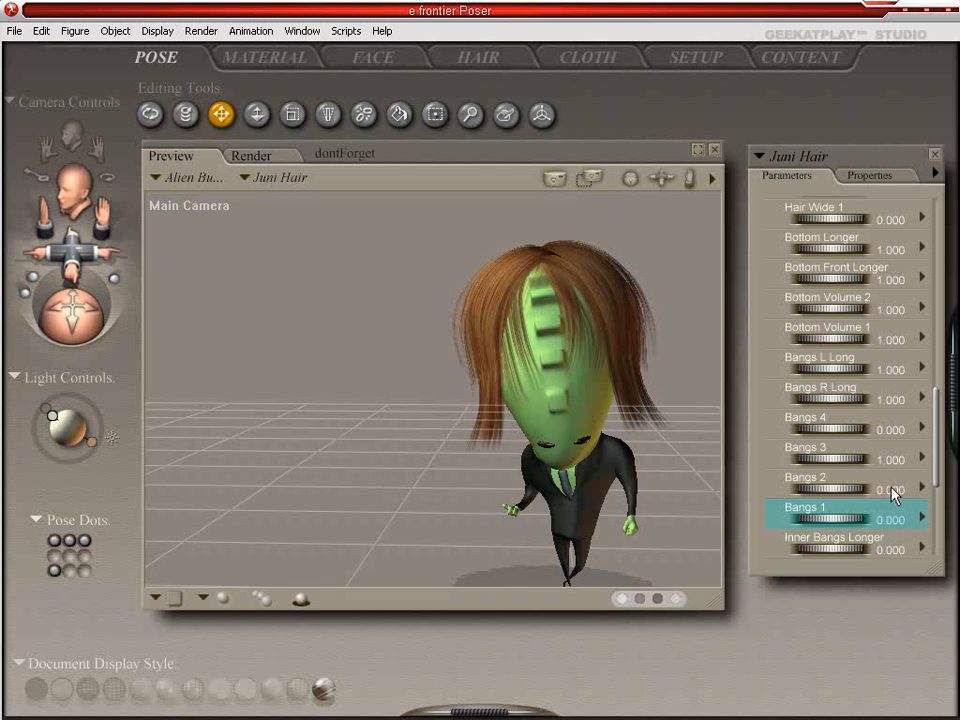
Step: Set the hair's Bangs 2 morph to 1 and its ADJ Swing Back morph to 1.569
click(893, 490)
key(Return)
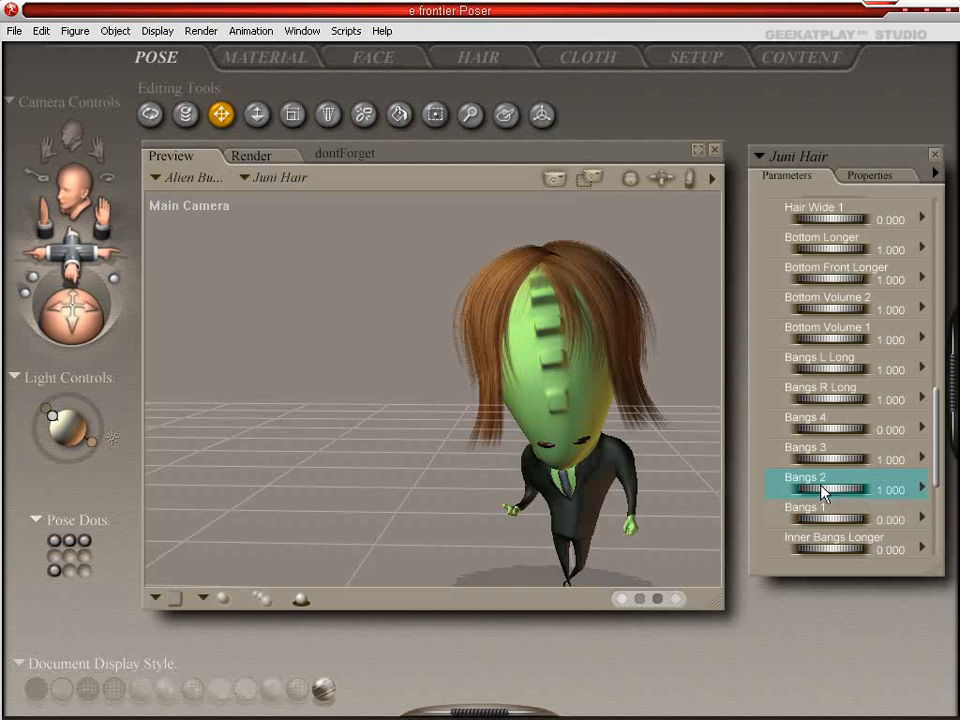
drag(935, 434, 943, 508)
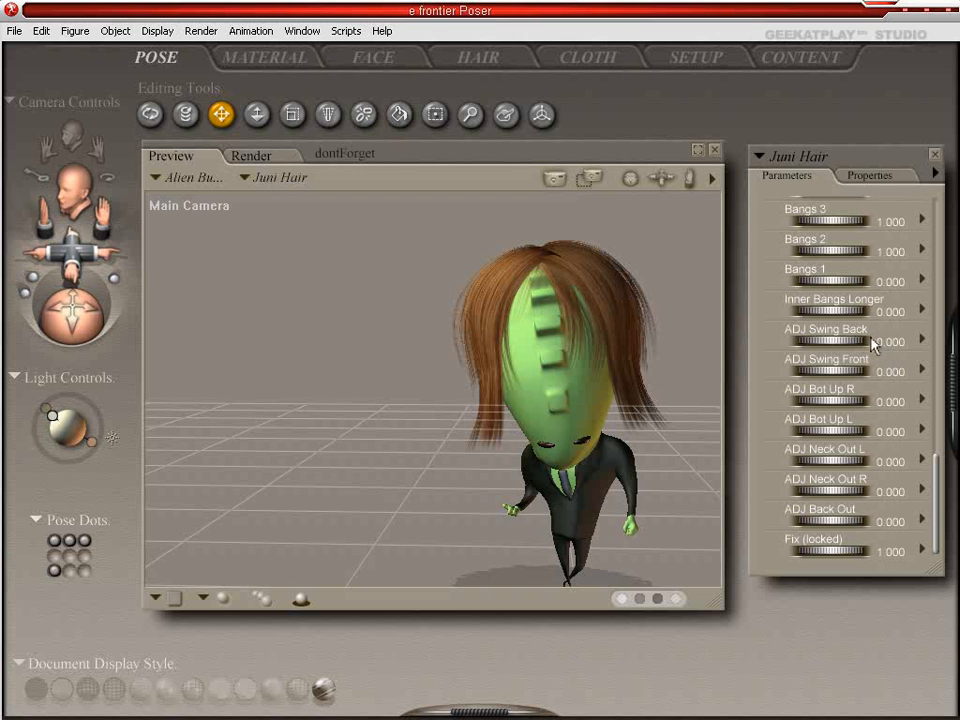
mouse_move(857, 345)
mouse_down()
mouse_move(885, 345)
mouse_move(842, 345)
mouse_up()
key(ctrl+z)
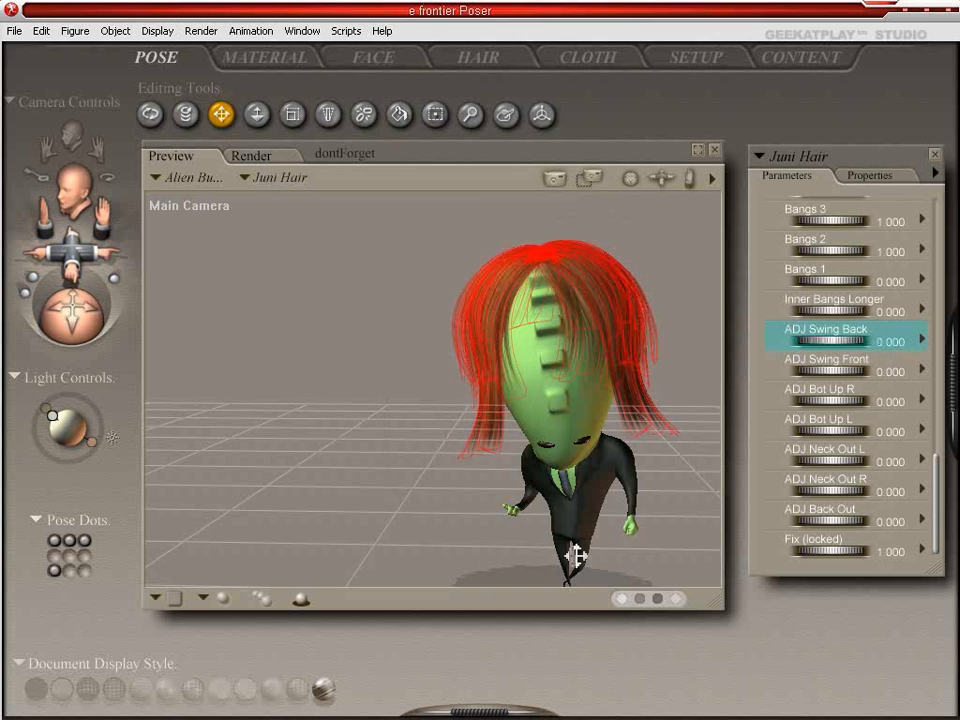
mouse_move(546, 334)
mouse_down()
mouse_move(790, 365)
mouse_move(847, 346)
mouse_move(940, 346)
mouse_move(921, 346)
mouse_up()
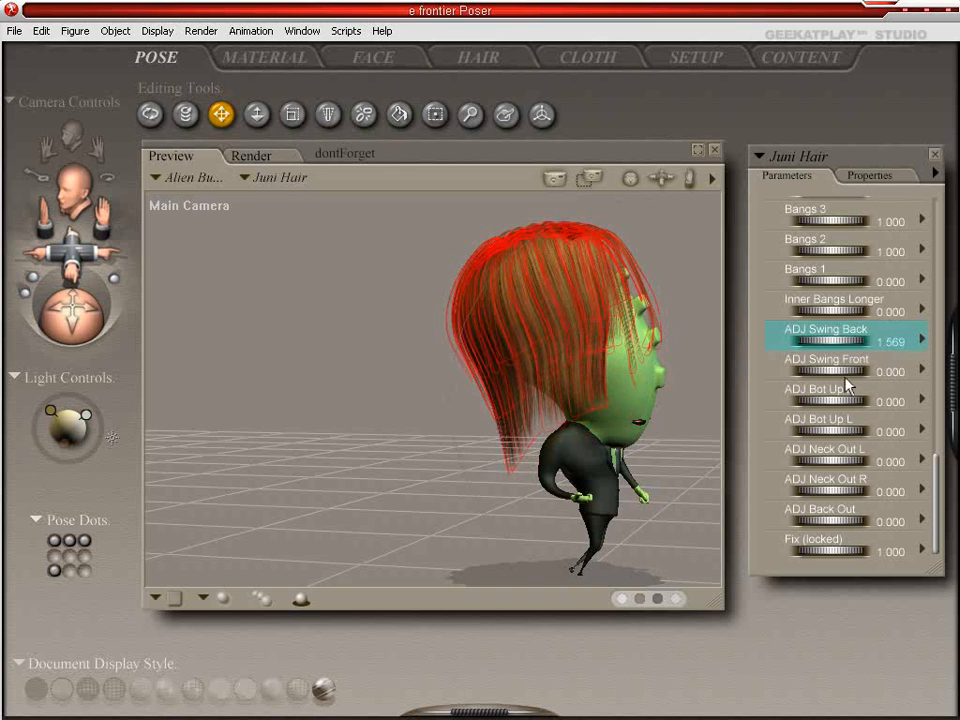
Step: Set the hair's ADJ Bot Up R morph to -1.190 and check its shape around the head
mouse_move(835, 403)
mouse_down()
mouse_move(875, 403)
mouse_move(805, 403)
mouse_move(825, 403)
mouse_up()
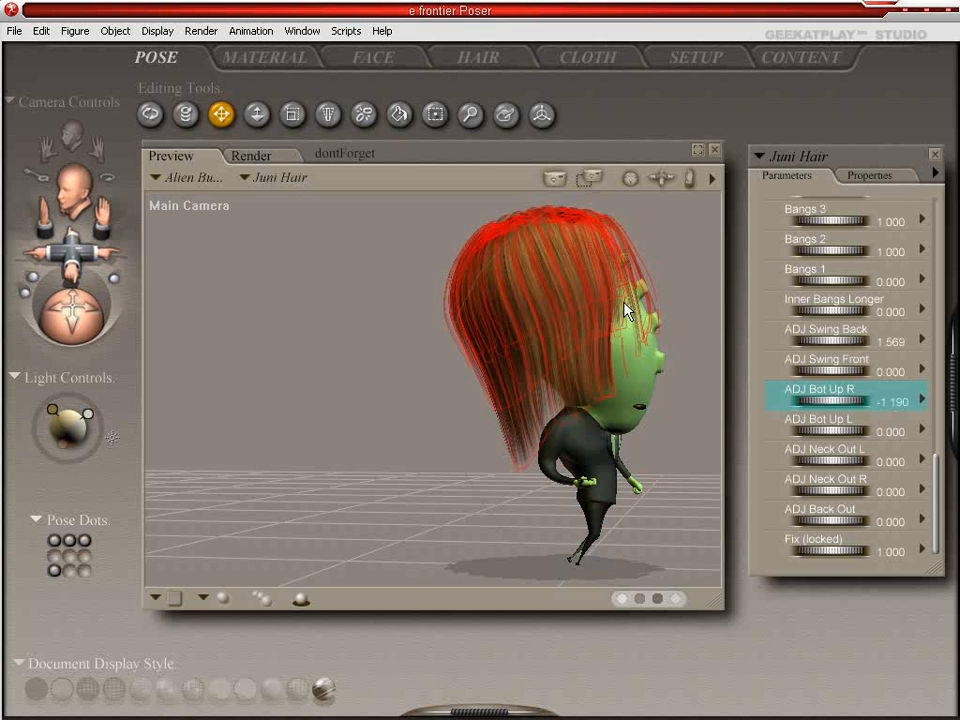
drag(630, 305, 657, 310)
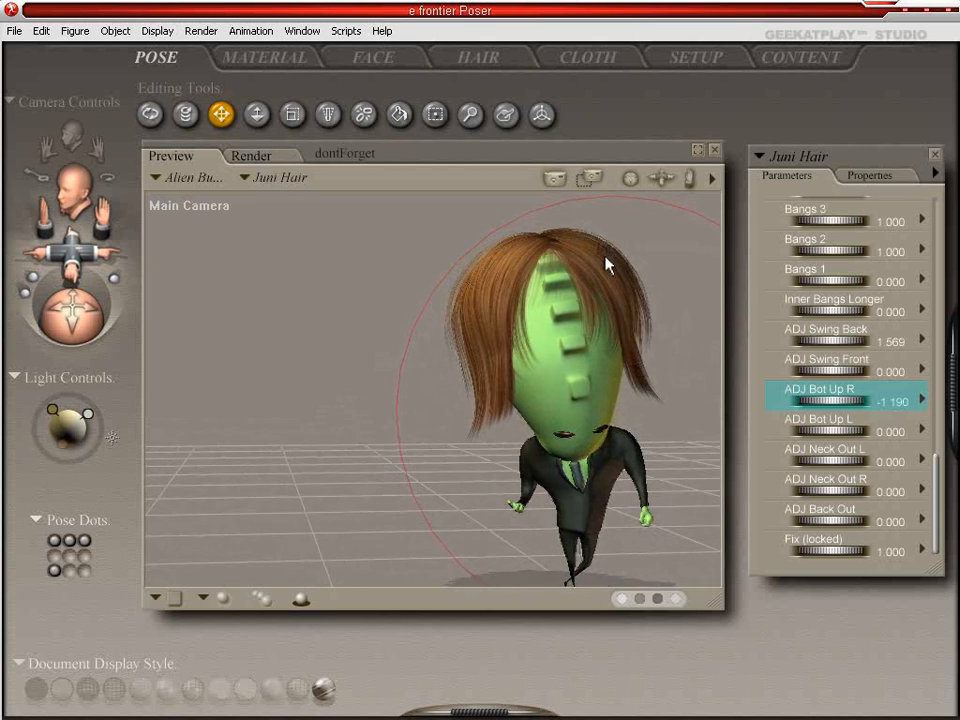
drag(608, 262, 645, 338)
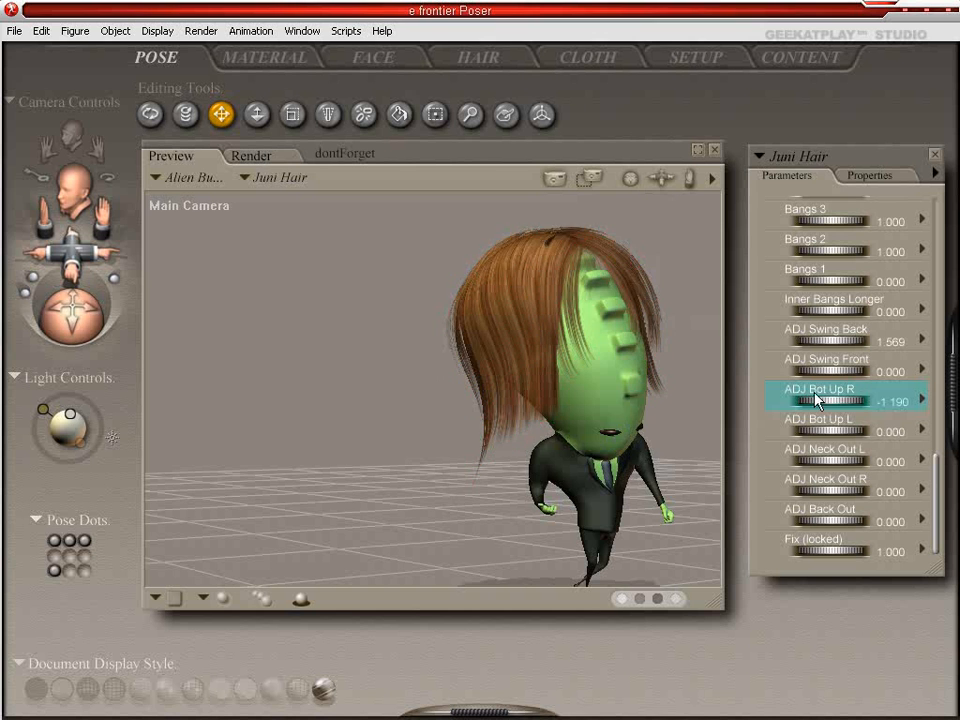
drag(653, 387, 587, 394)
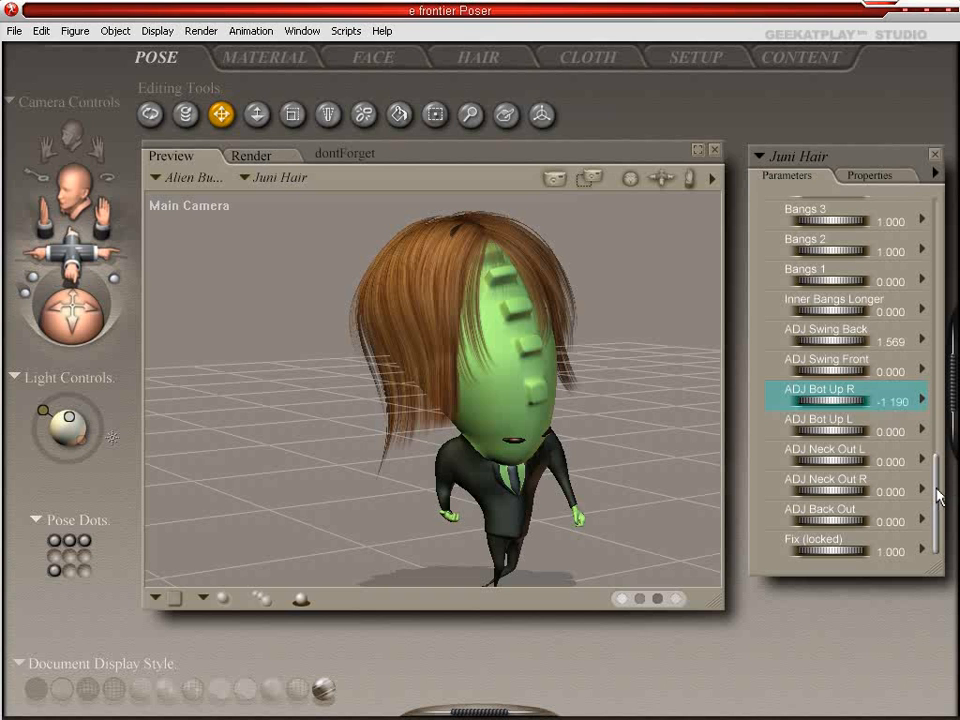
drag(937, 488, 937, 515)
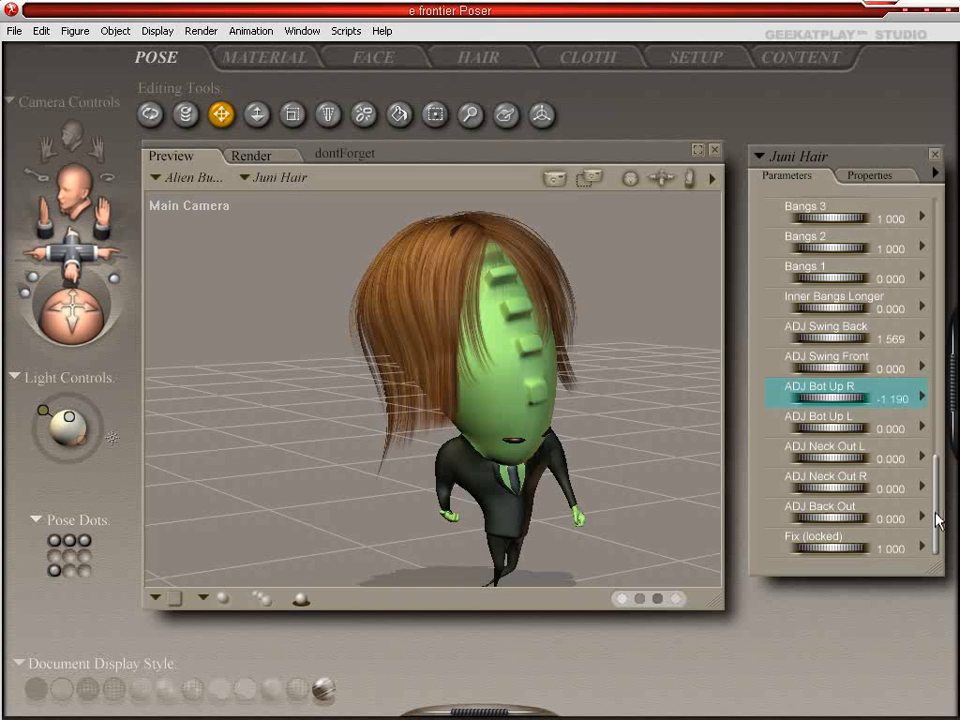
drag(489, 443, 587, 396)
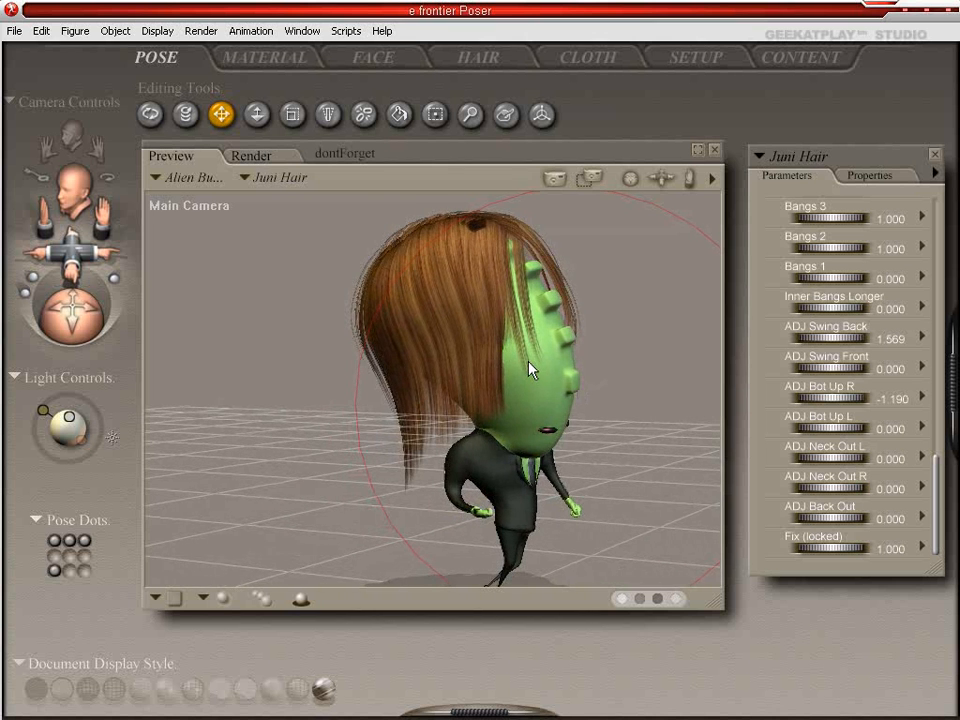
Step: Try recolouring the diffuse material of the hair's over part blue with the Color tool
click(400, 116)
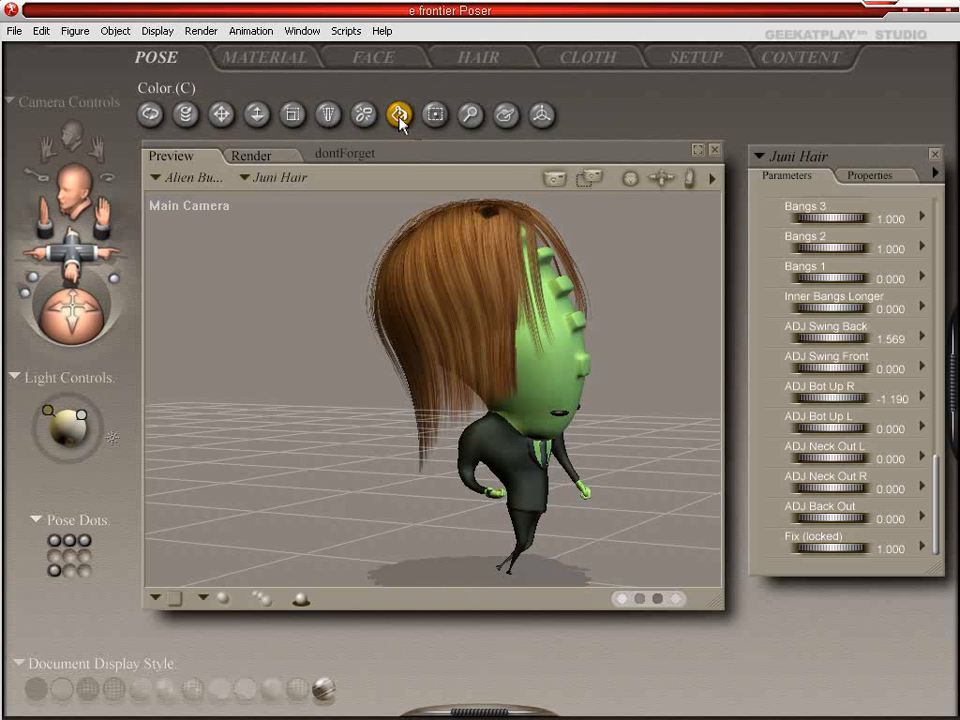
click(452, 282)
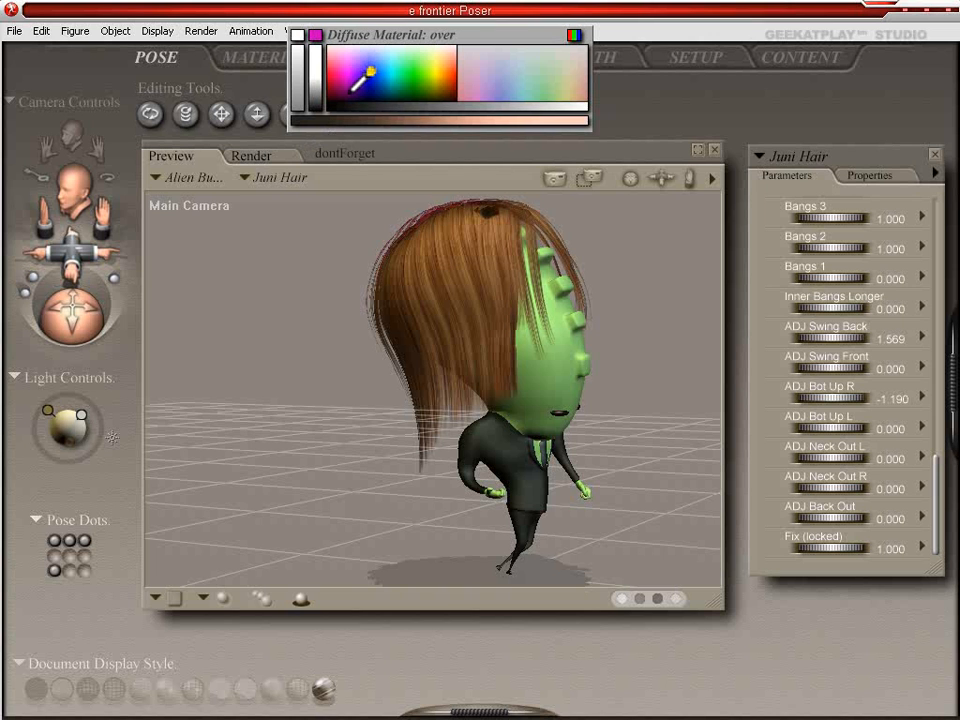
click(378, 83)
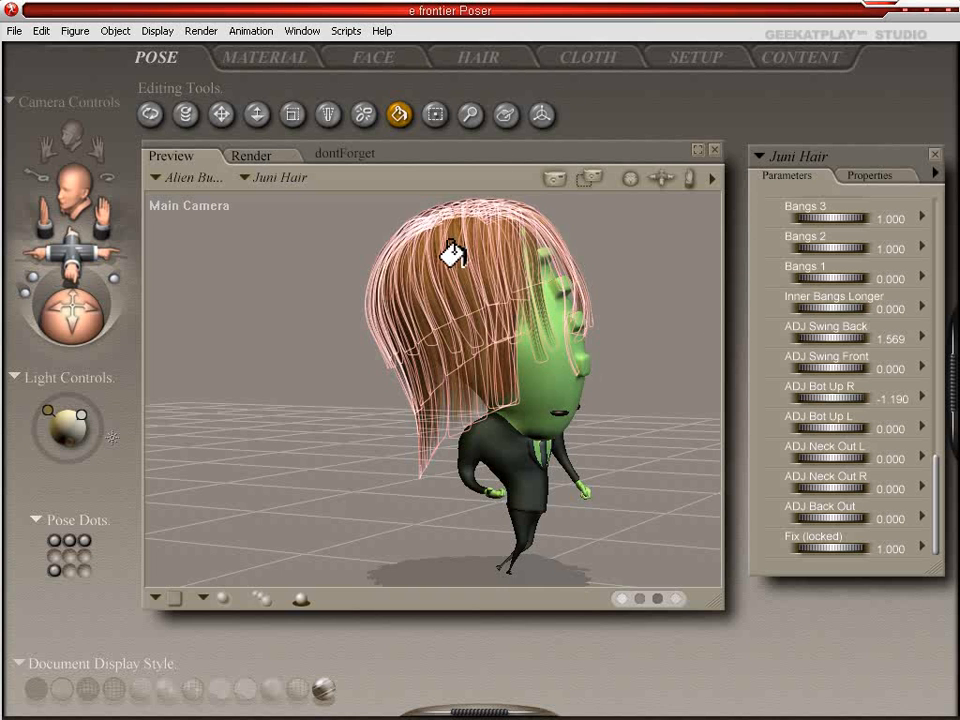
Step: Try a blue diffuse colour on the figure's HeadSkin material and undo it
click(557, 386)
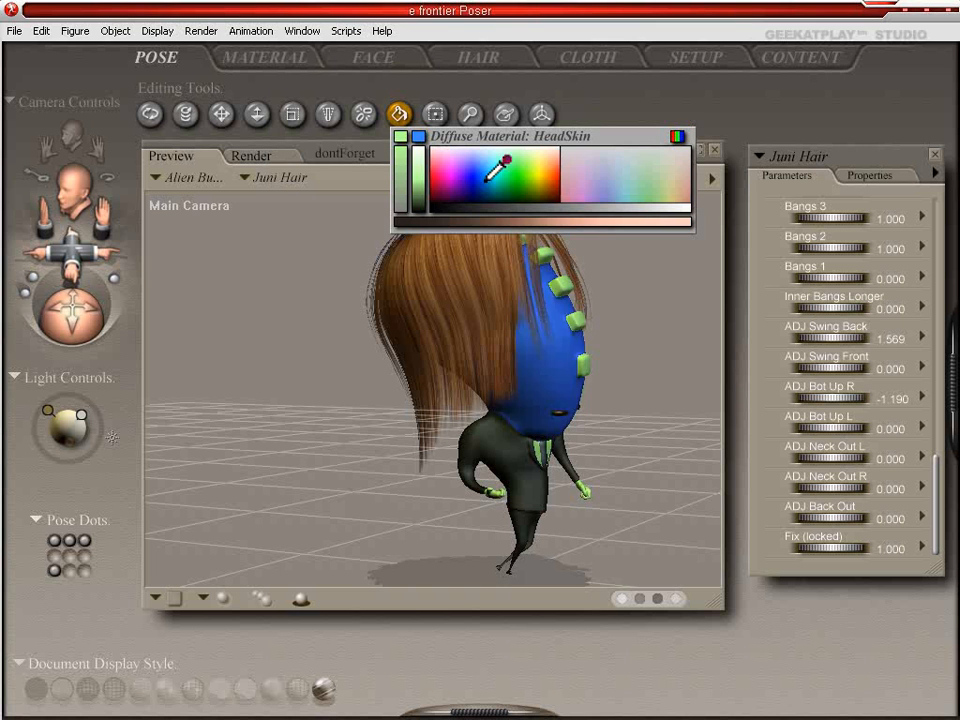
click(499, 167)
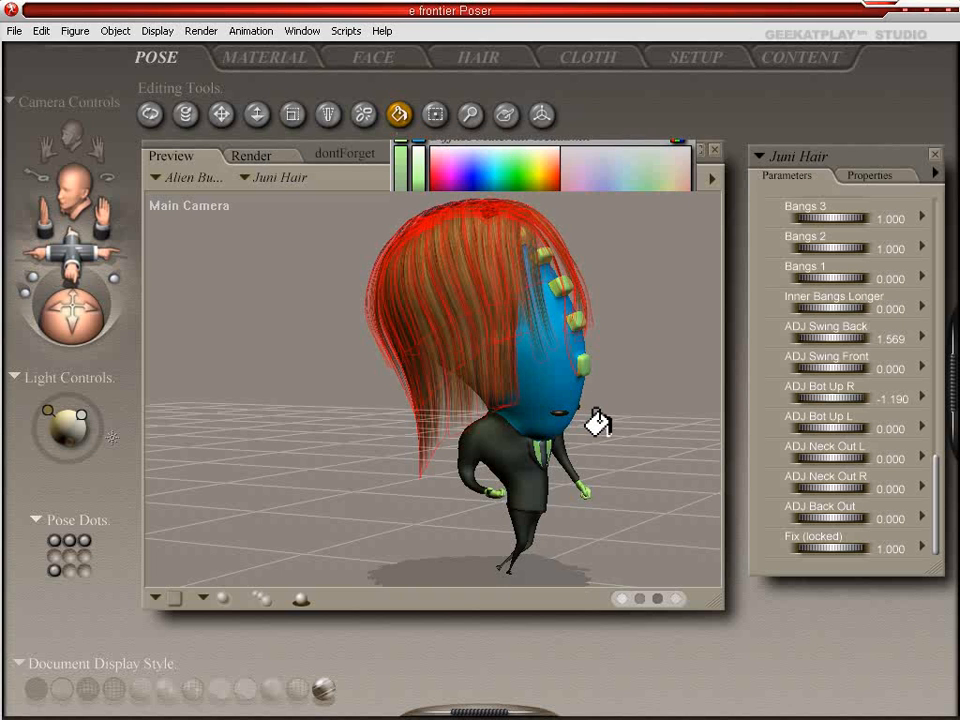
key(ctrl+z)
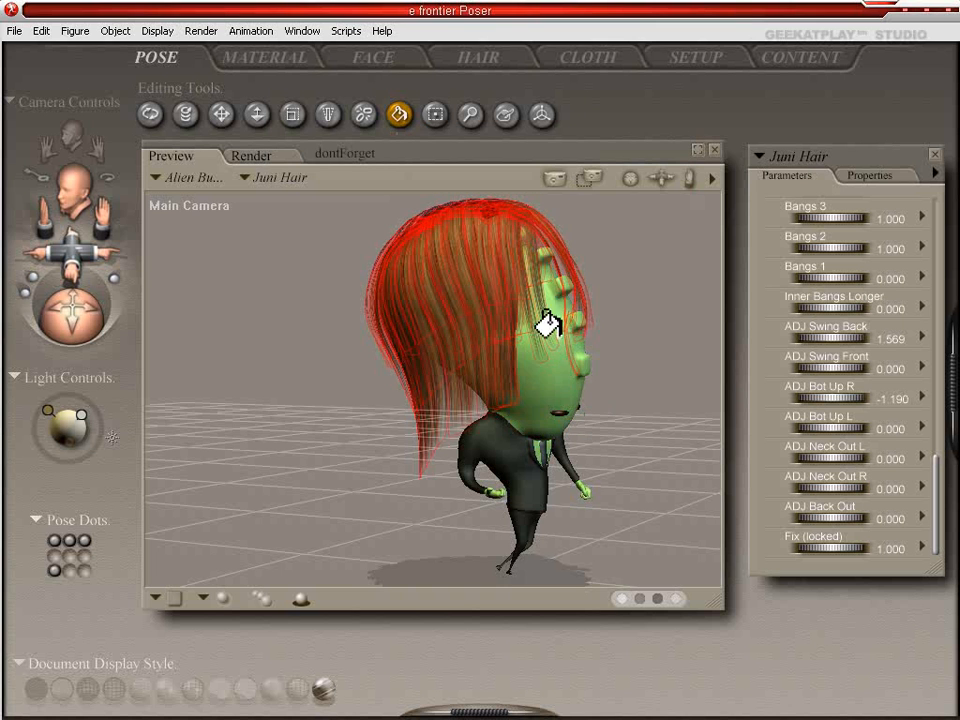
Step: In the Material room's simple view, set the diffuse colour of the hair's over material to near-white
click(278, 60)
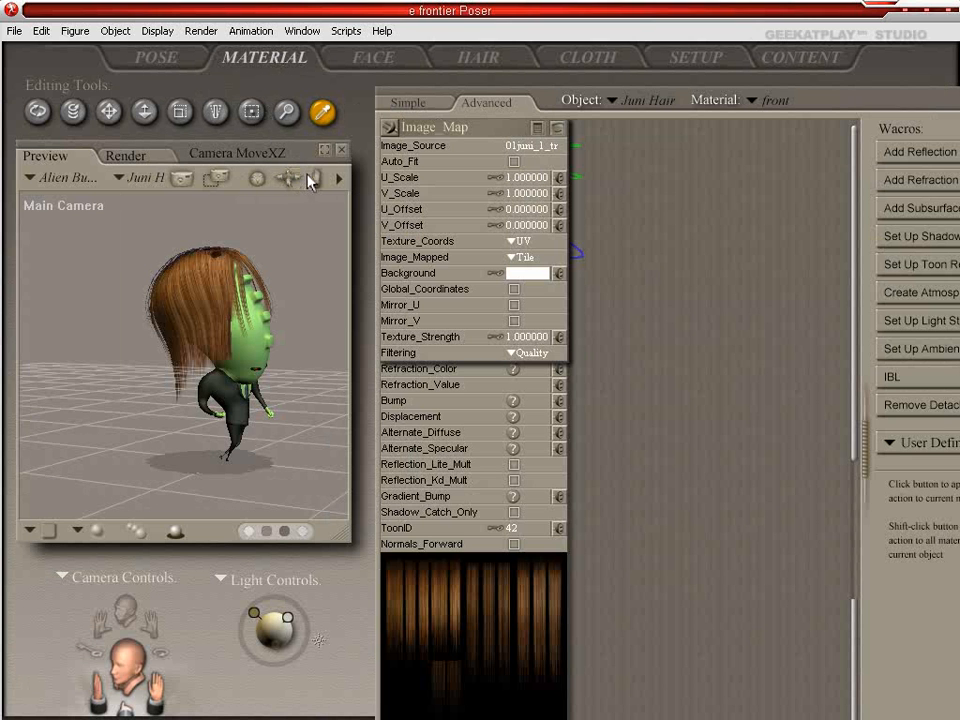
click(202, 290)
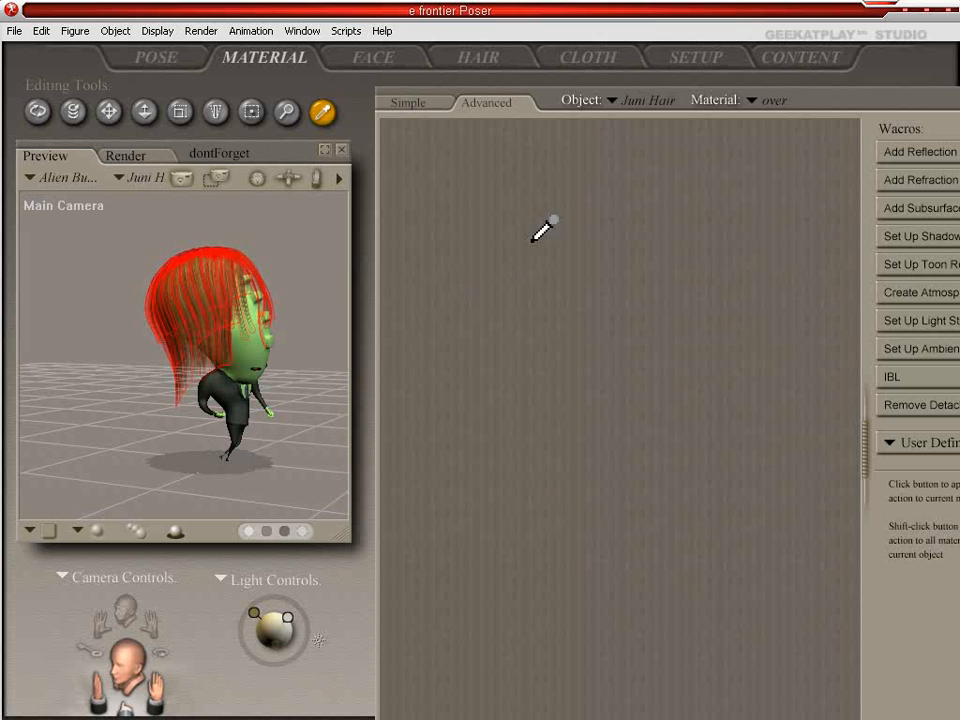
click(410, 102)
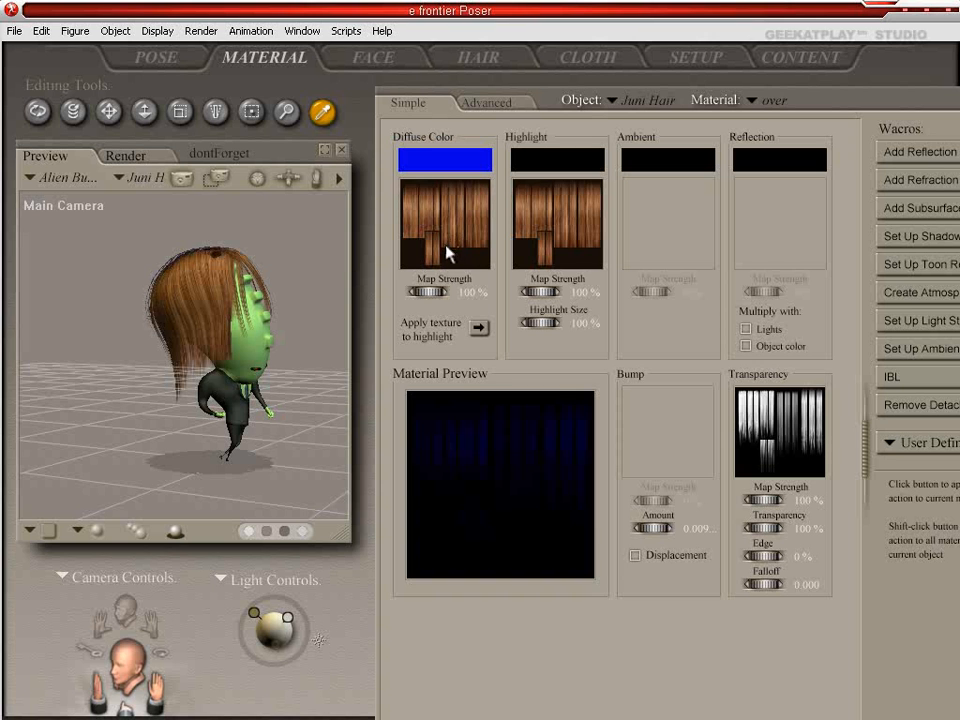
click(440, 156)
click(453, 66)
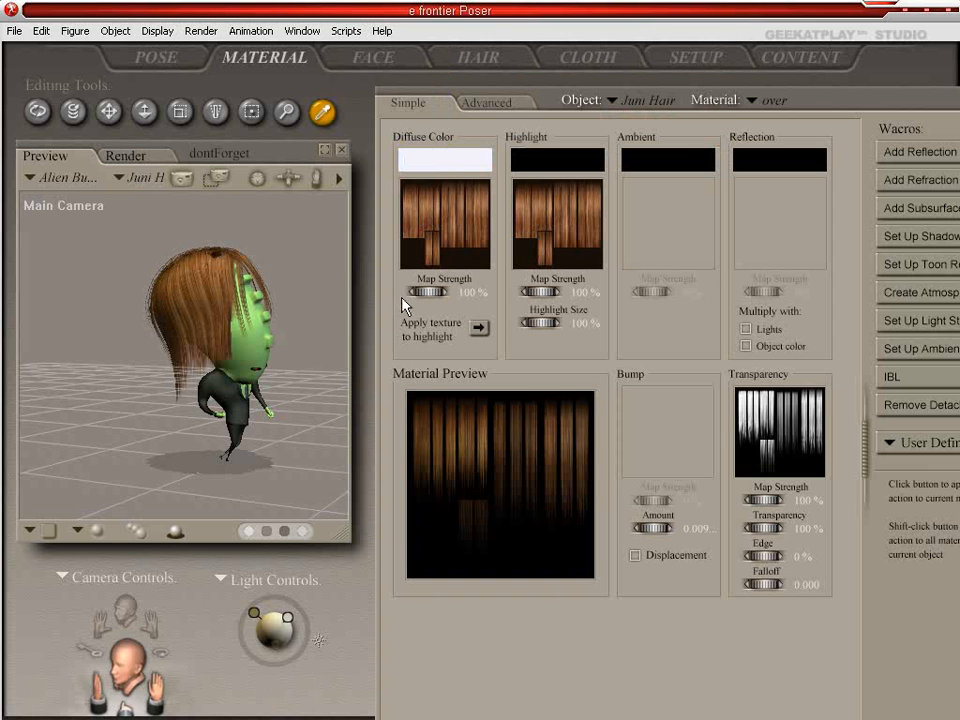
Step: Try a blue diffuse colour on the hair's over material
click(446, 158)
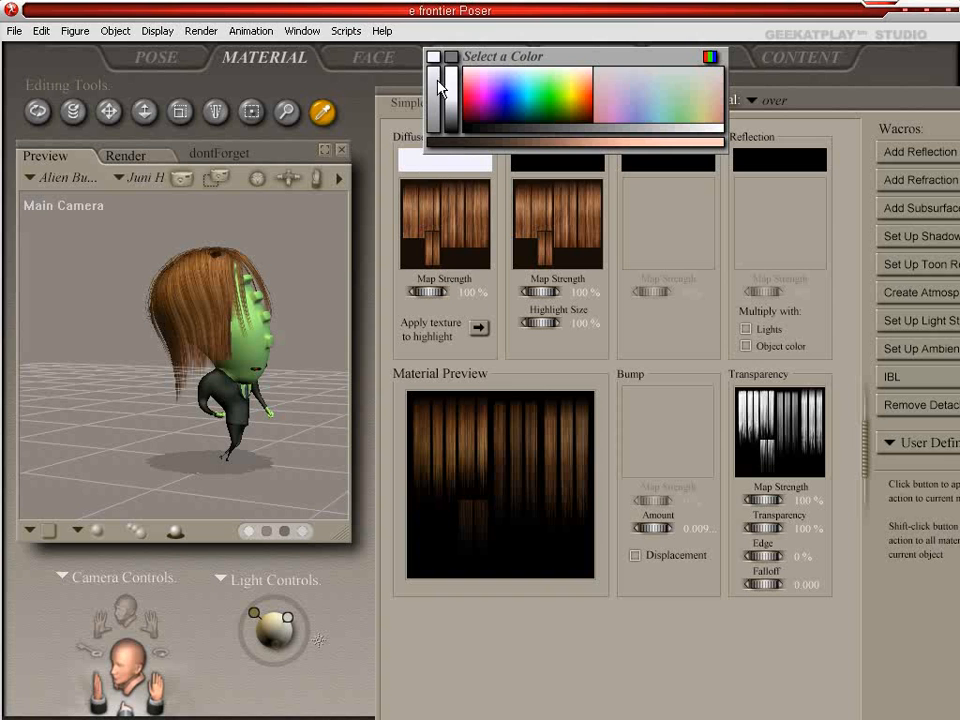
click(438, 161)
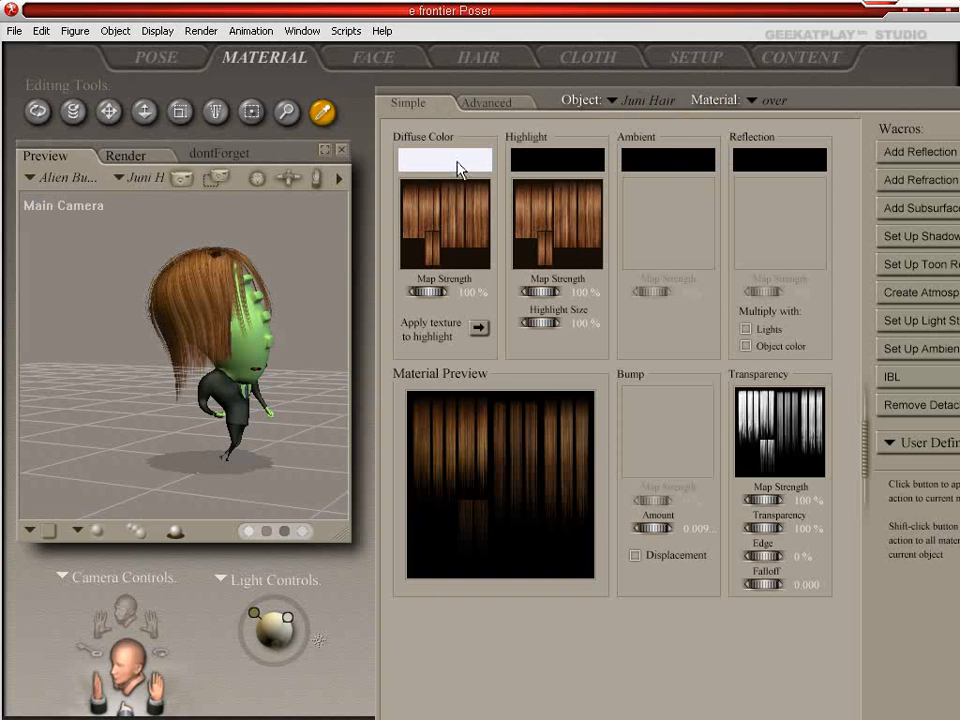
click(463, 161)
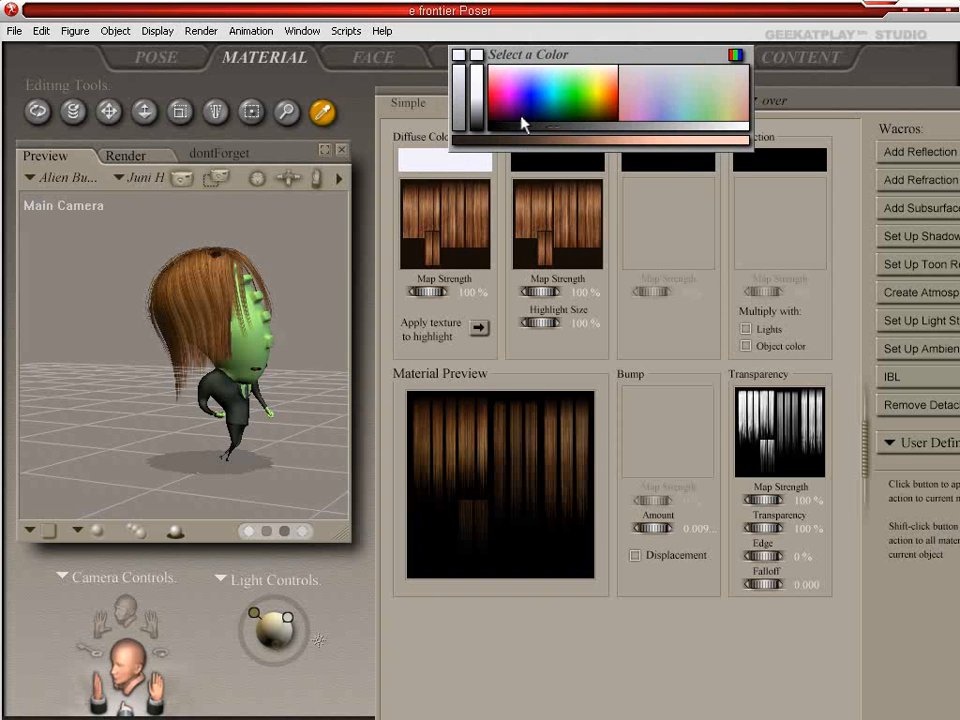
click(541, 108)
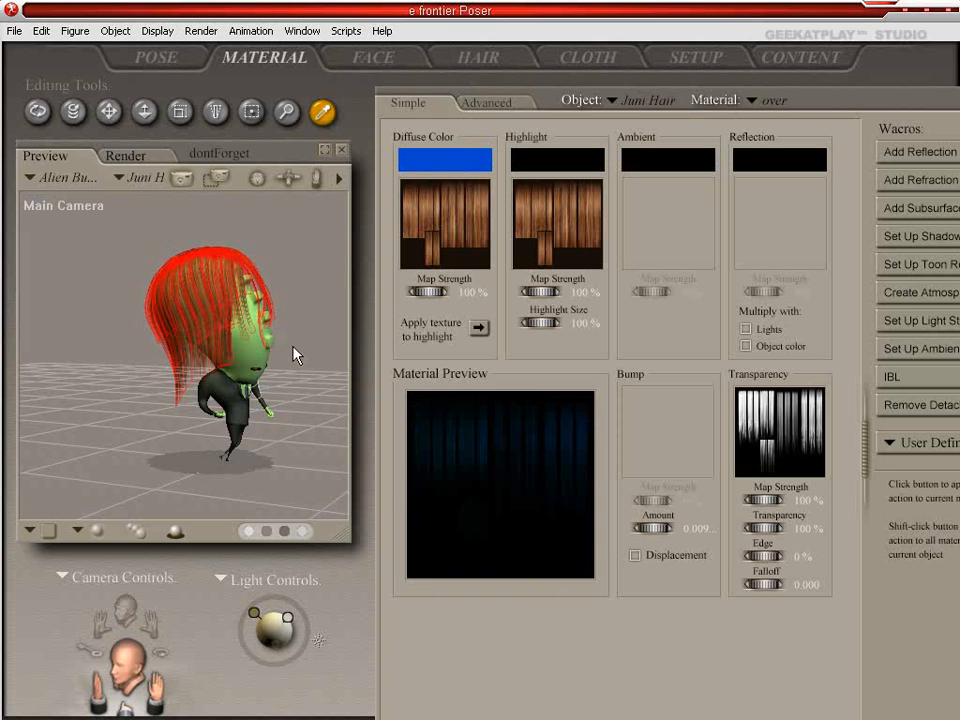
Step: Set the over material's diffuse colour to near-white and its diffuse texture to None
click(465, 161)
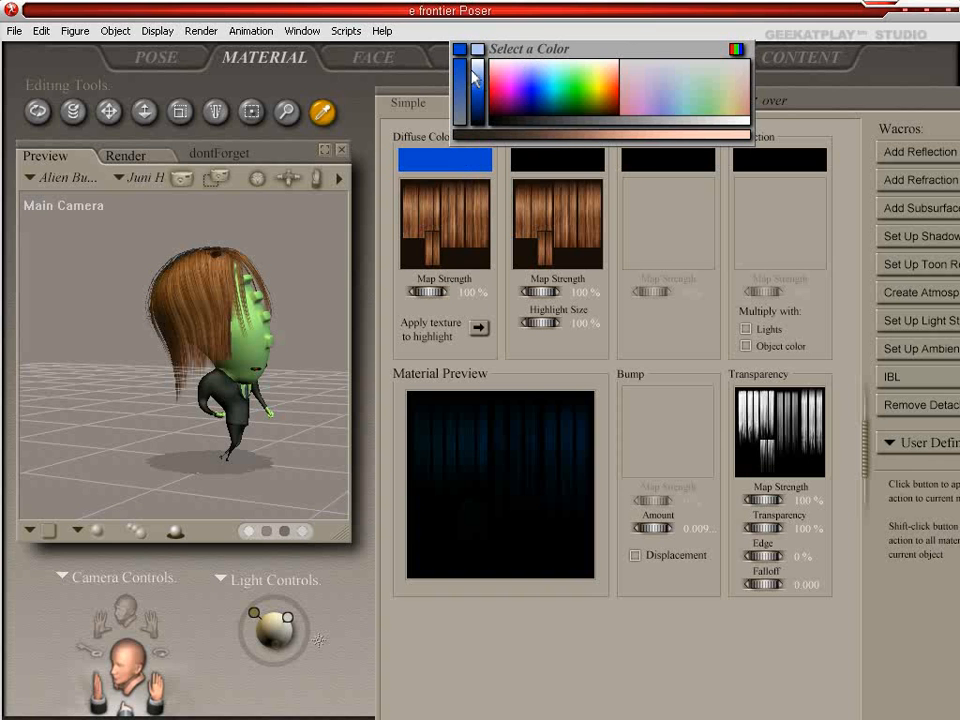
click(479, 67)
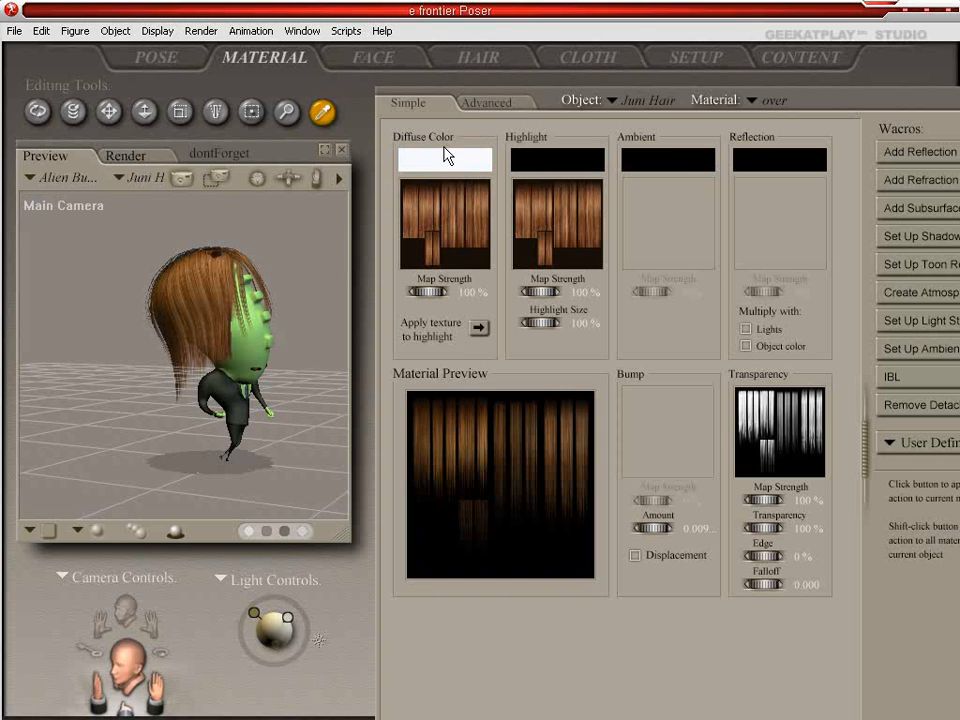
click(469, 244)
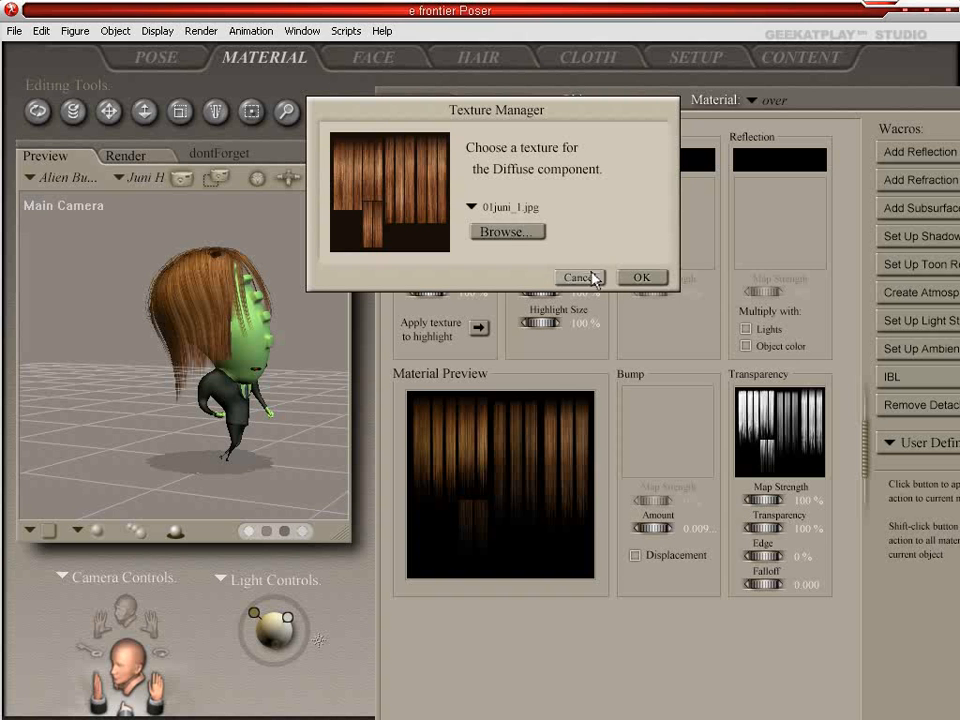
click(500, 209)
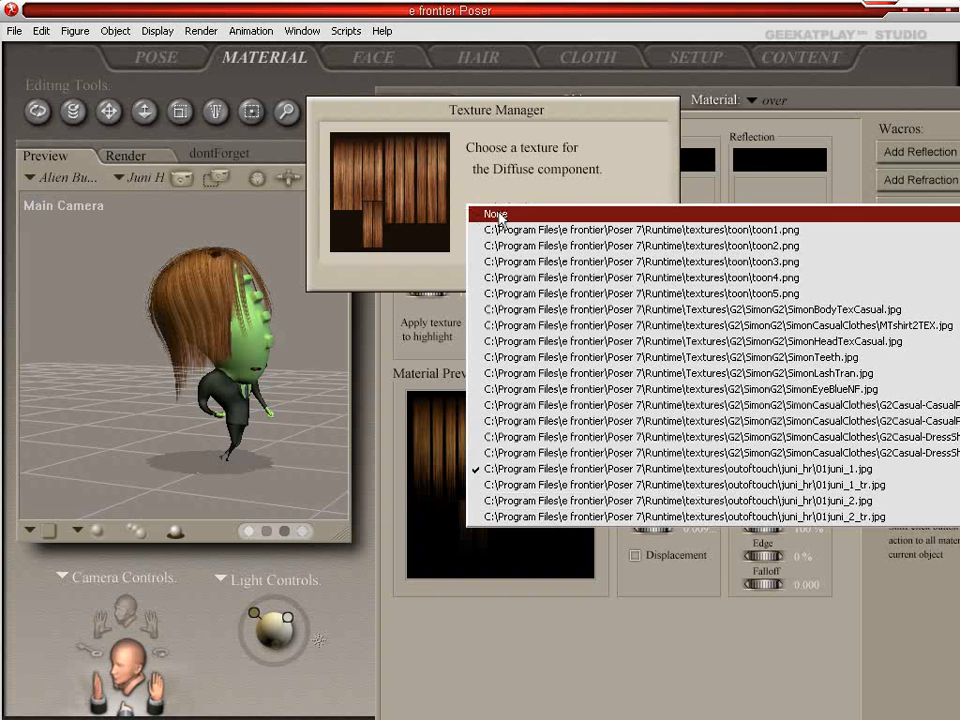
click(502, 217)
click(641, 281)
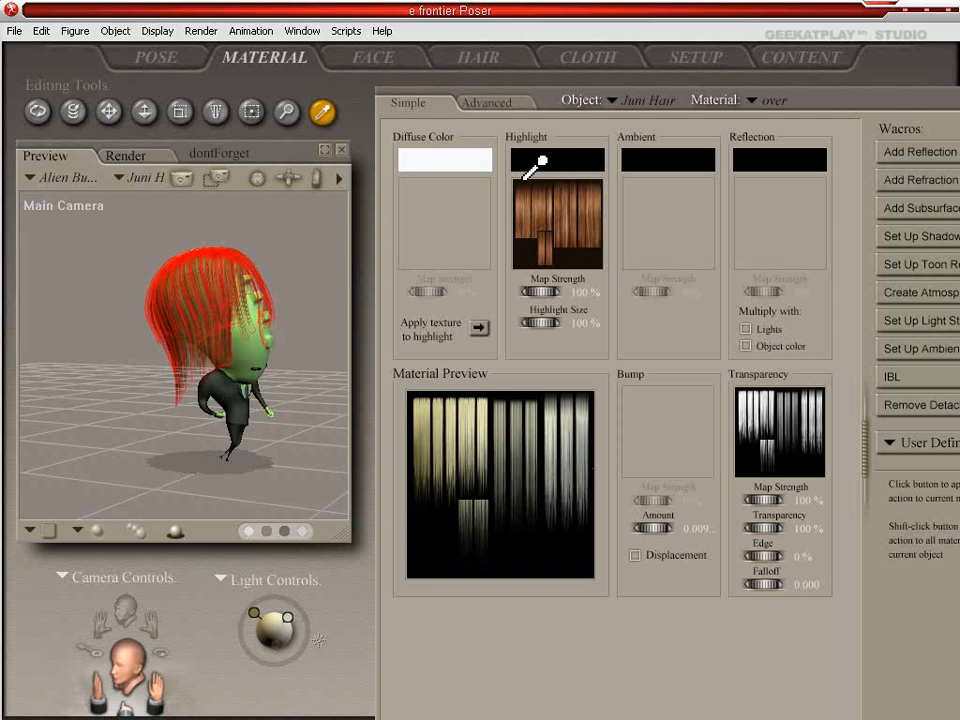
Step: Set the diffuse texture of the Juni Hair's front material to None
click(774, 101)
click(812, 135)
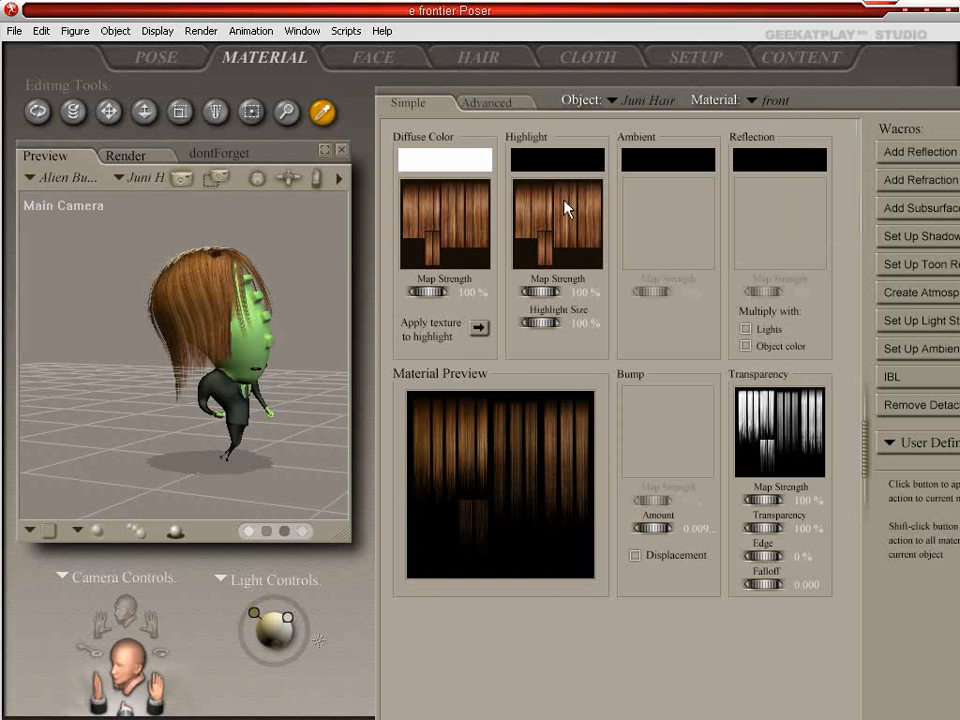
click(463, 188)
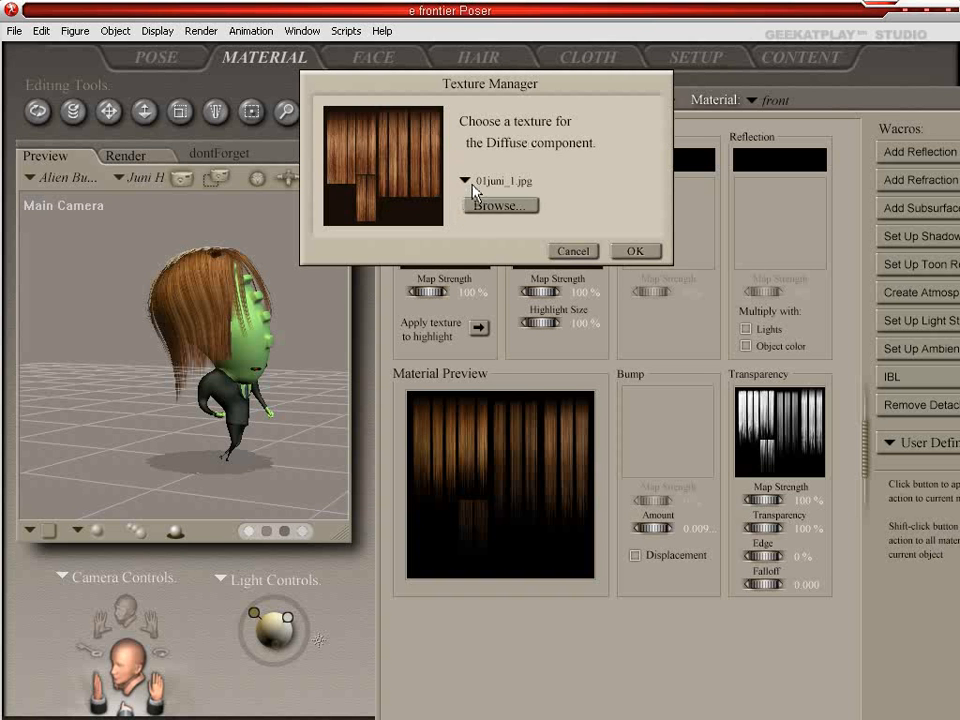
click(466, 185)
click(467, 188)
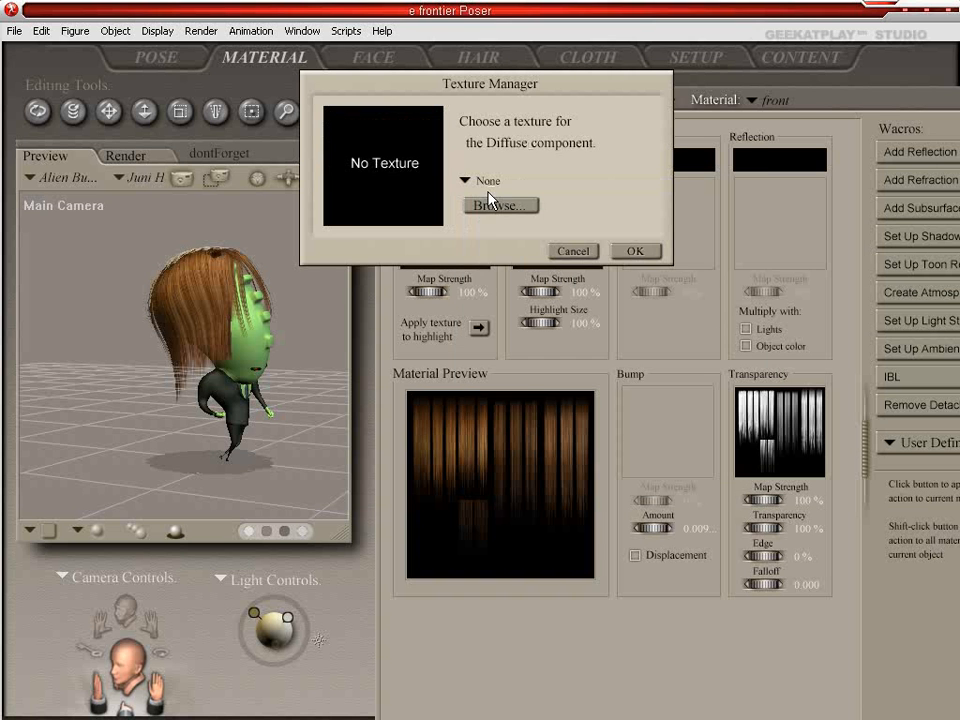
click(644, 254)
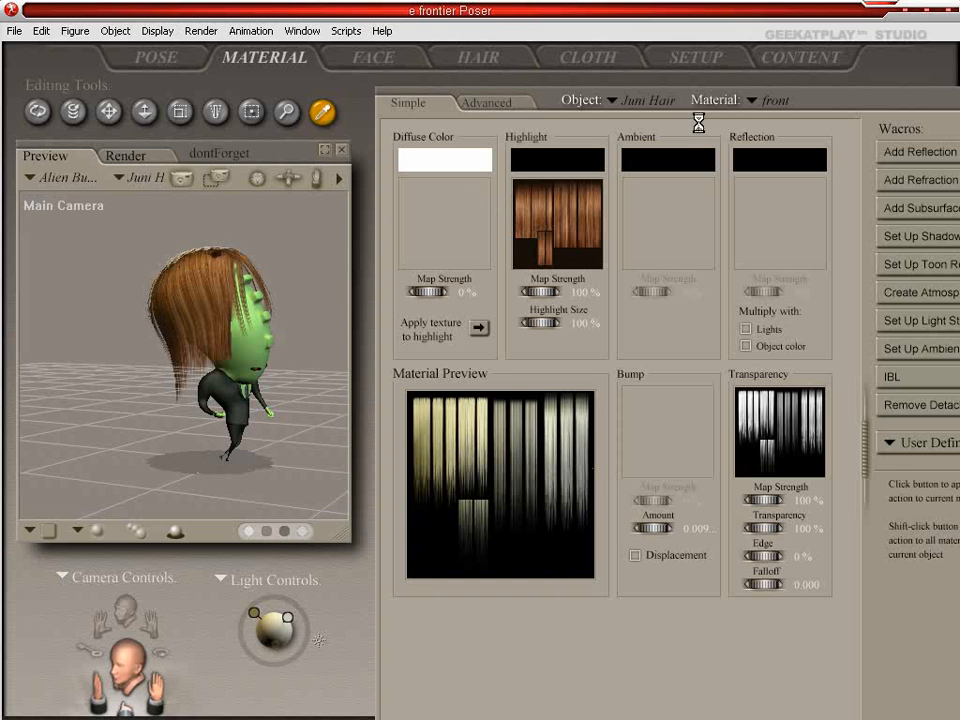
Step: Remove the diffuse texture from the hair's frontunder material by choosing None
click(778, 104)
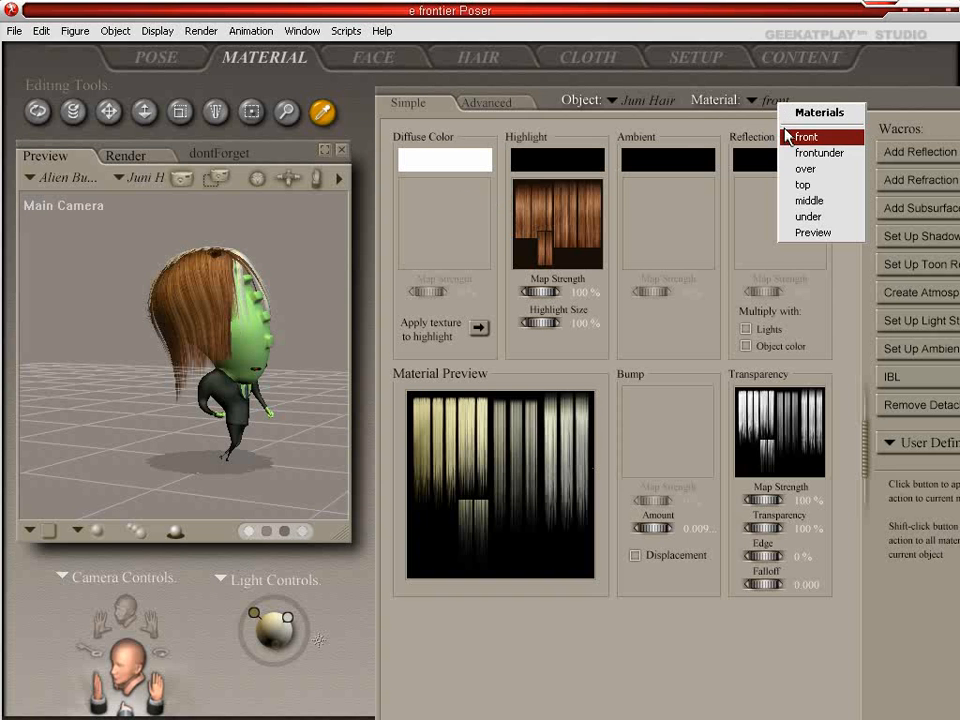
click(815, 152)
click(462, 224)
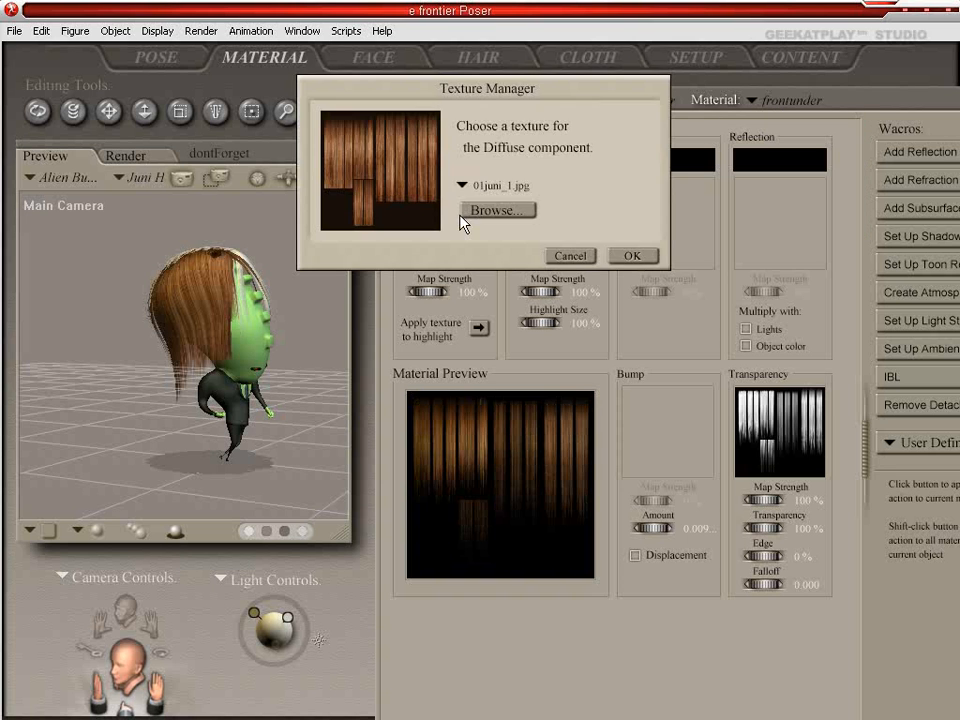
click(494, 187)
click(490, 191)
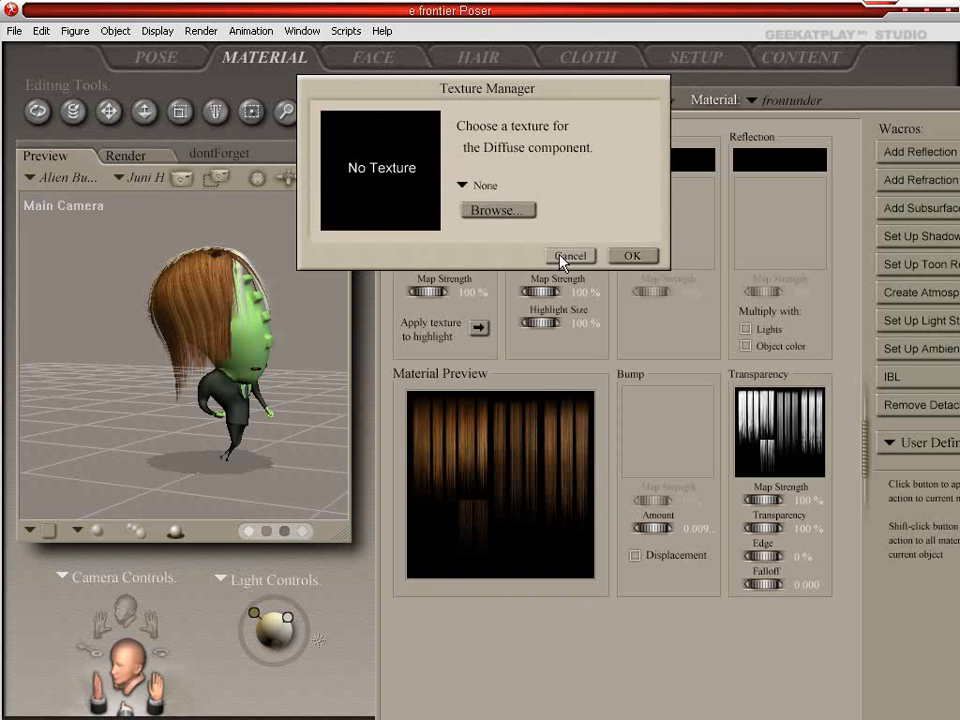
click(630, 256)
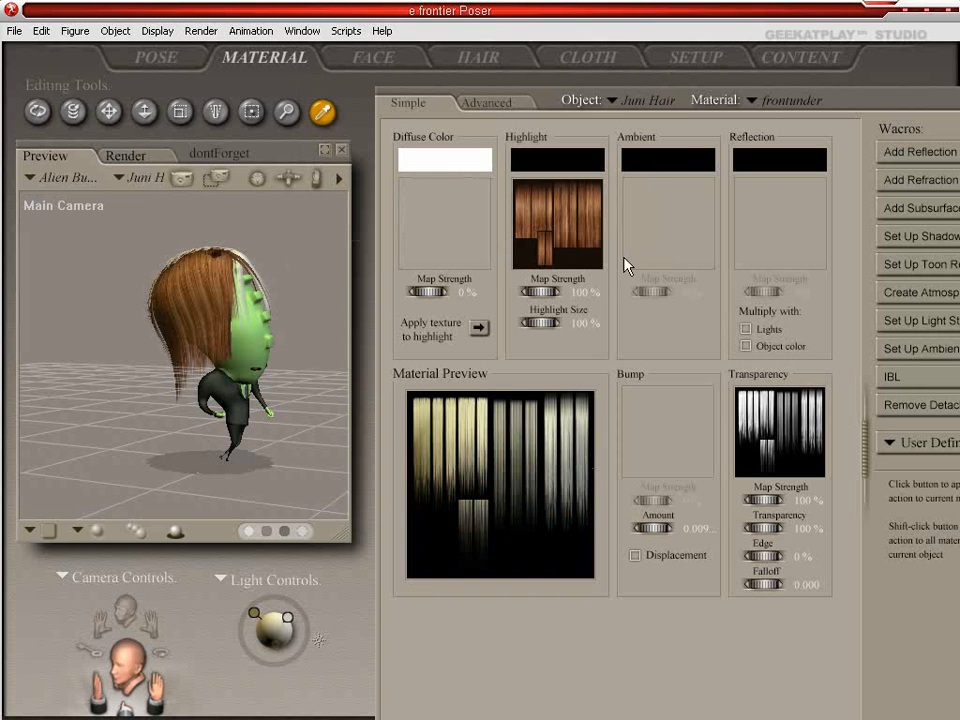
Step: Switch to the hair's top material and set its diffuse texture to None
click(752, 101)
click(770, 167)
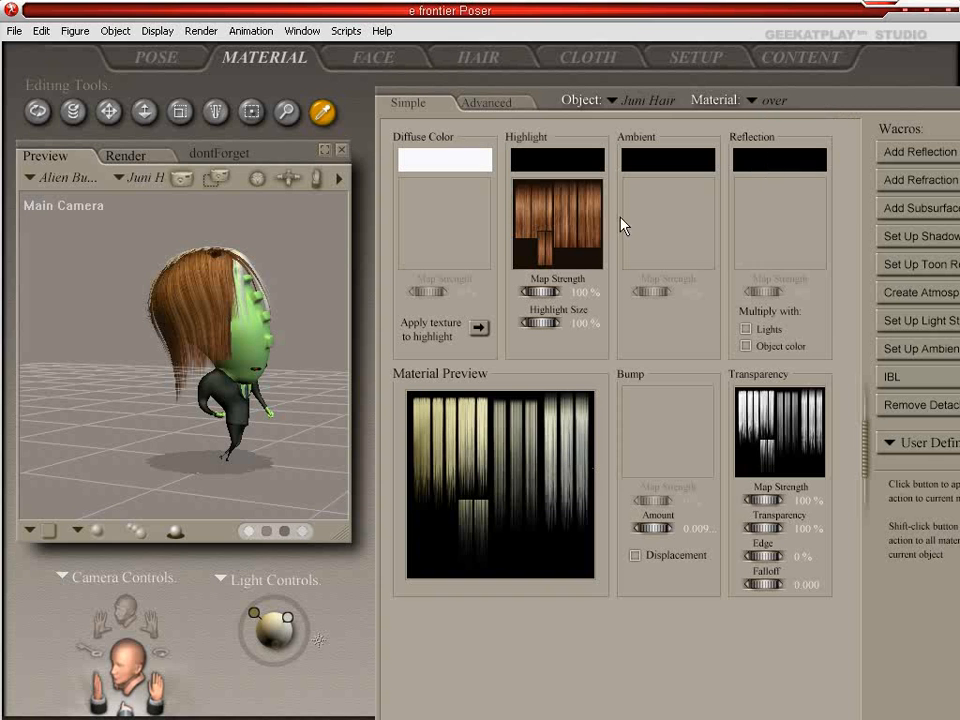
click(762, 103)
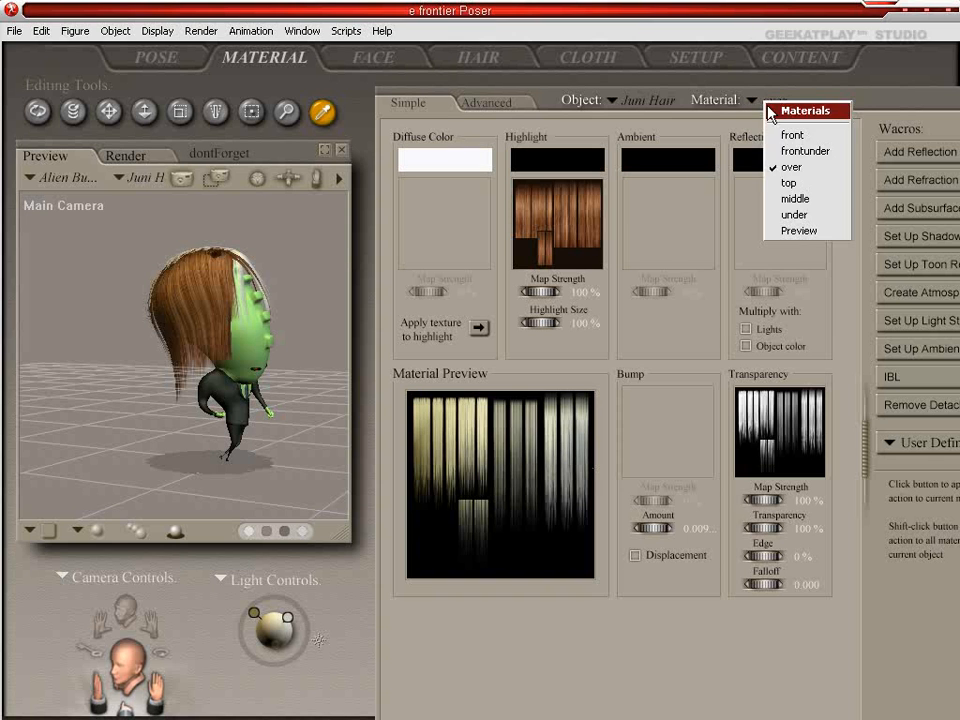
click(790, 183)
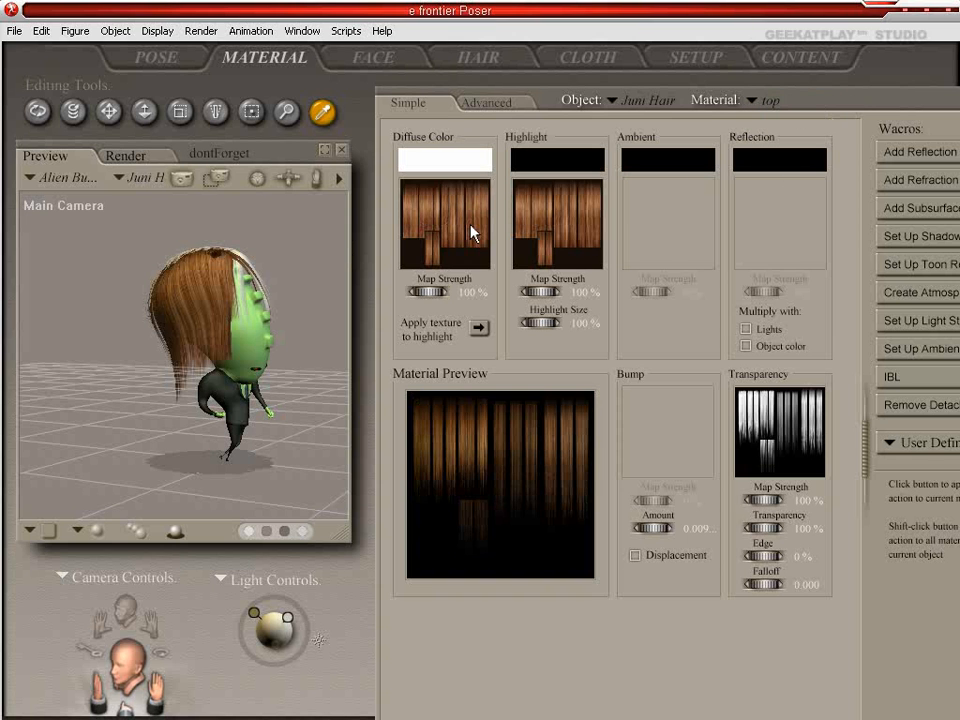
click(473, 232)
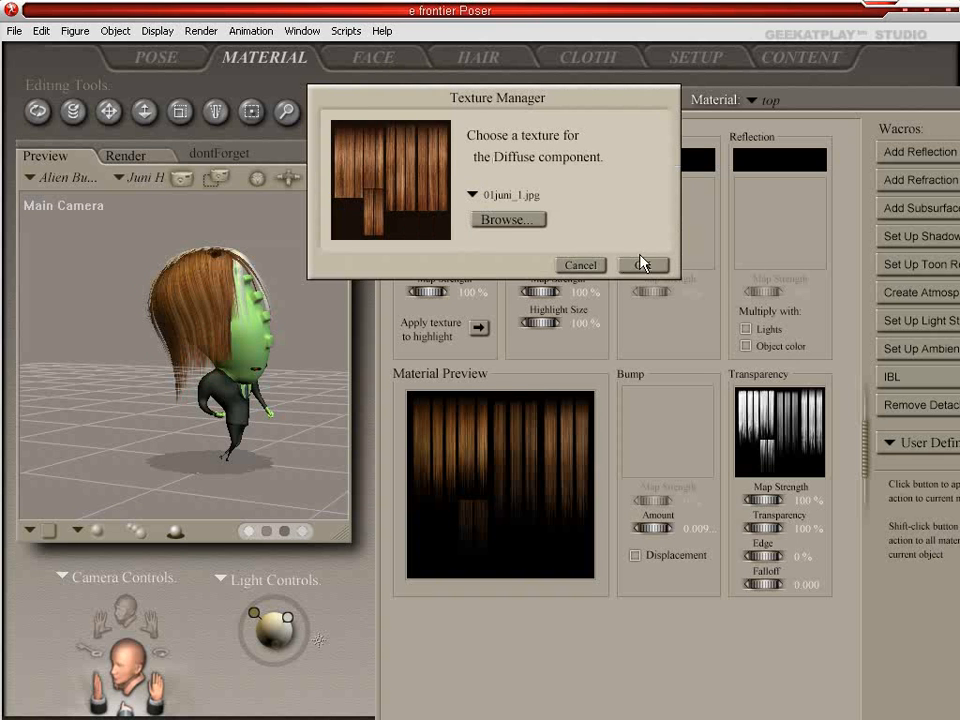
click(474, 195)
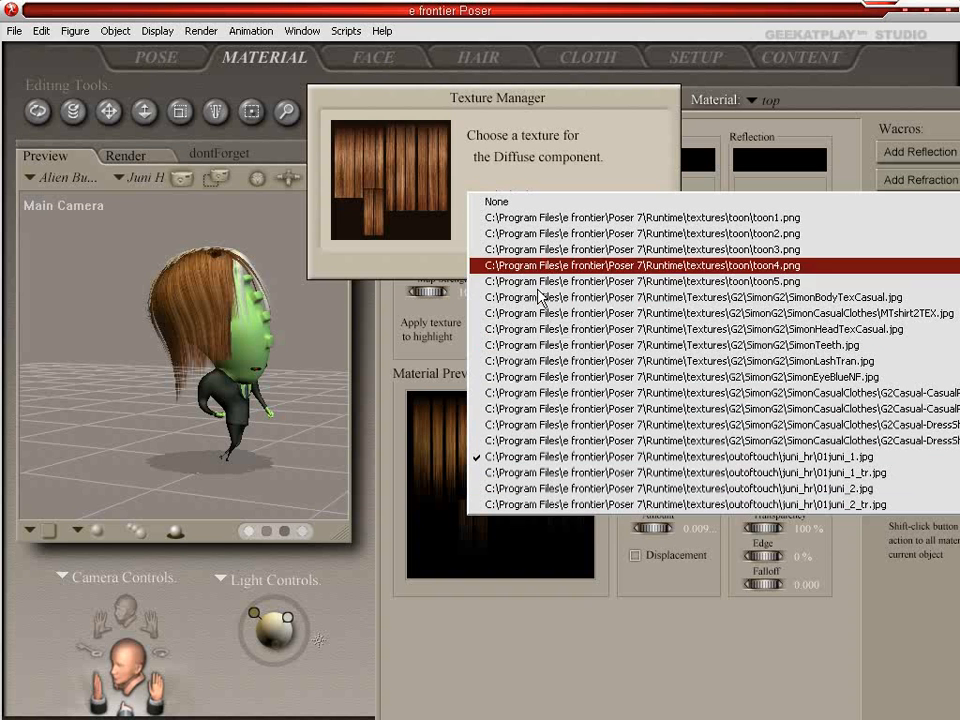
click(493, 202)
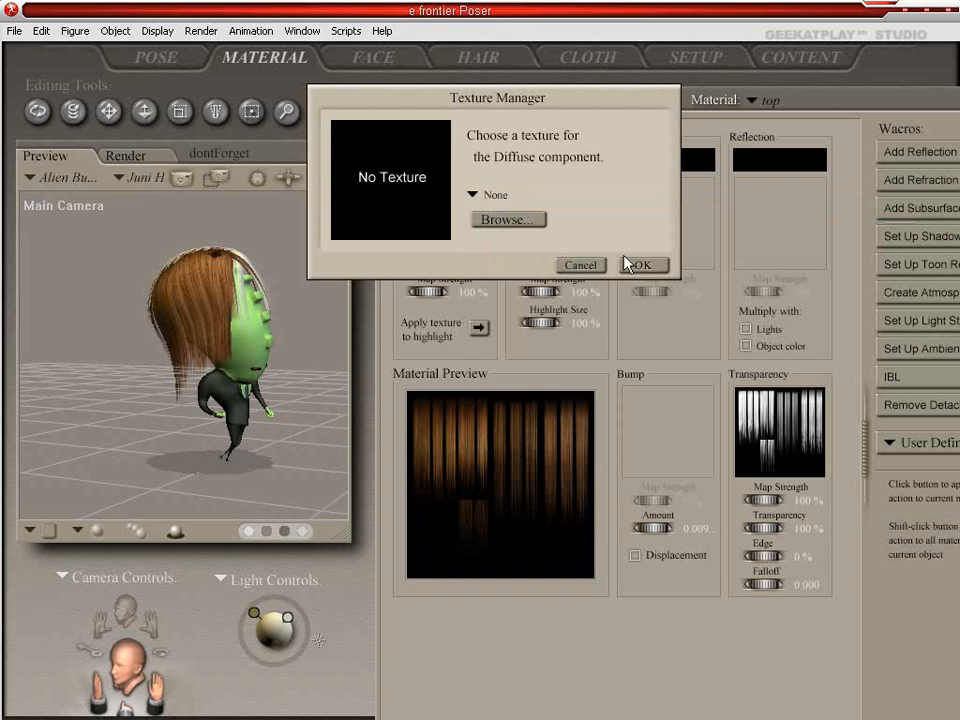
click(636, 266)
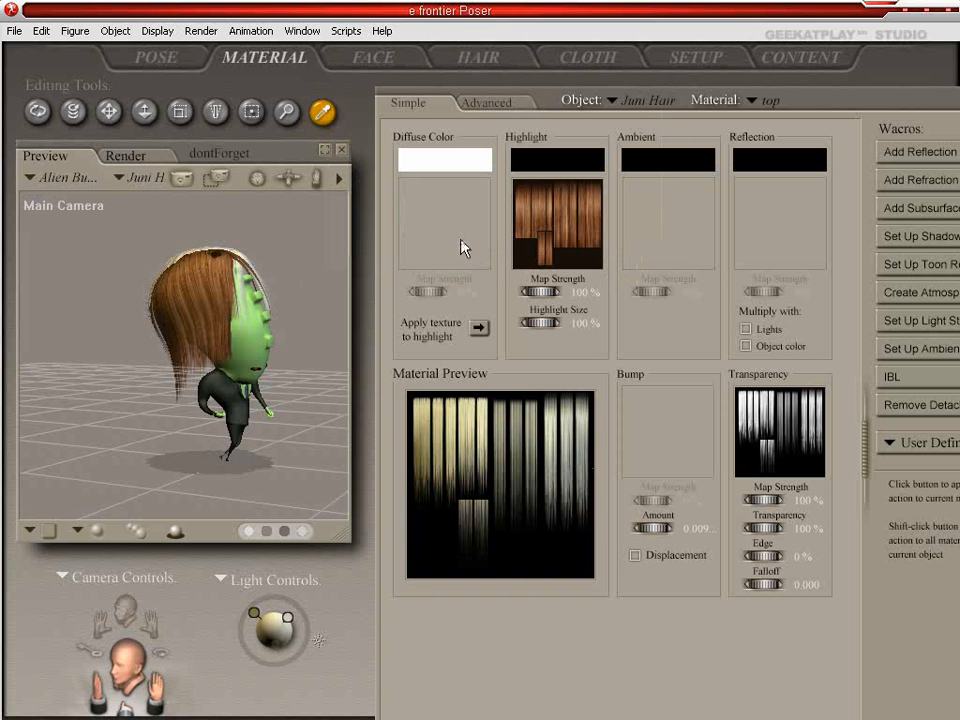
Step: Try 01juni_2.jpg as the top material's diffuse texture, look at the Textures folder, and apply 01juni_1.jpg instead
click(463, 253)
click(490, 208)
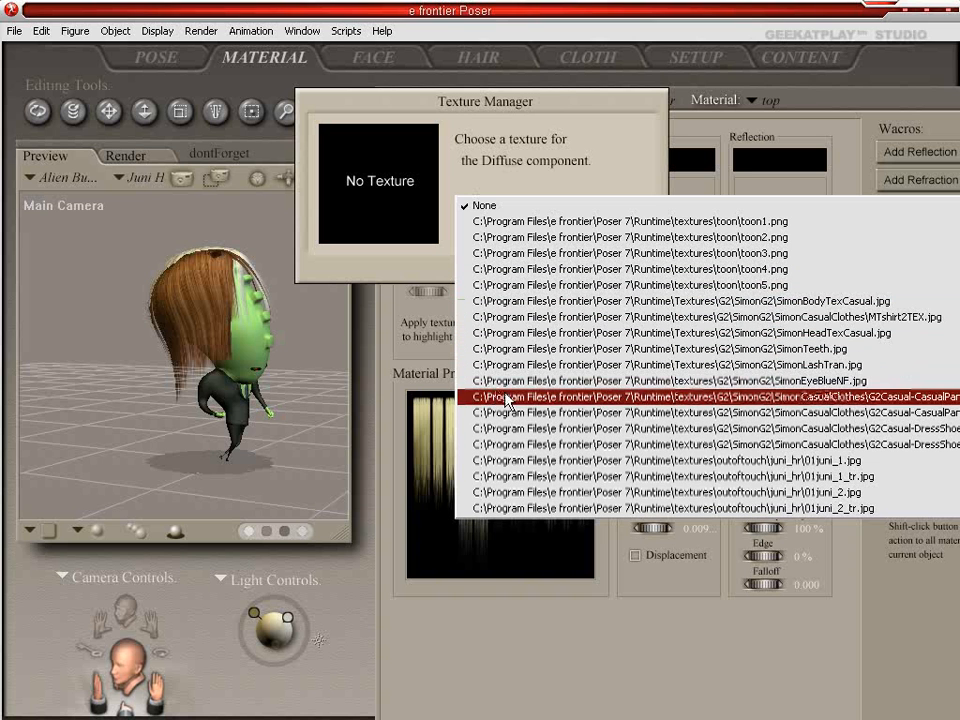
click(519, 493)
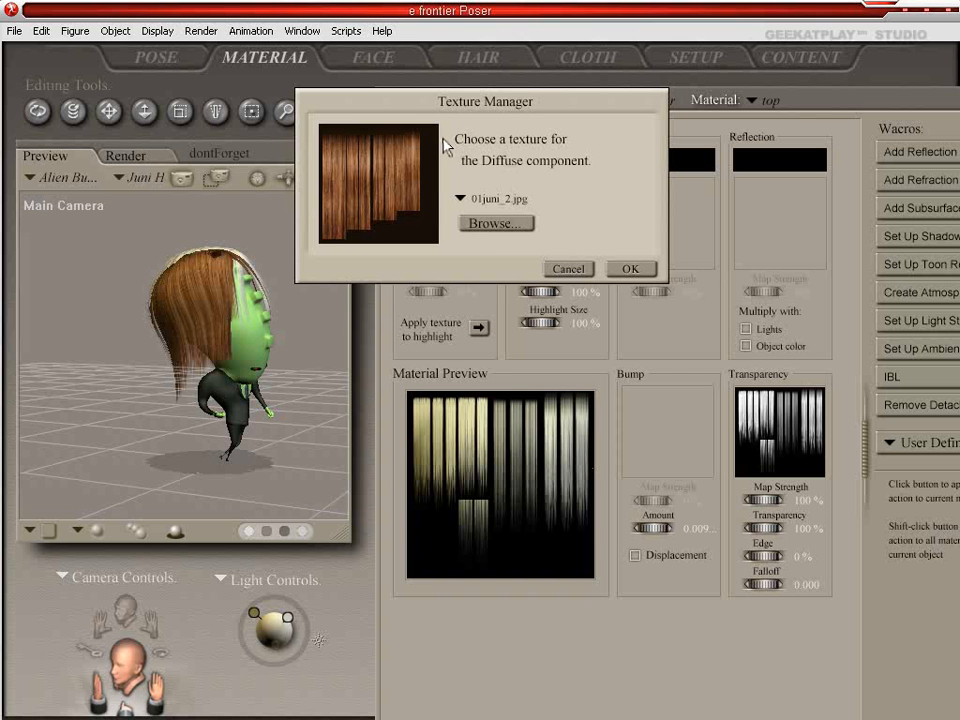
click(494, 223)
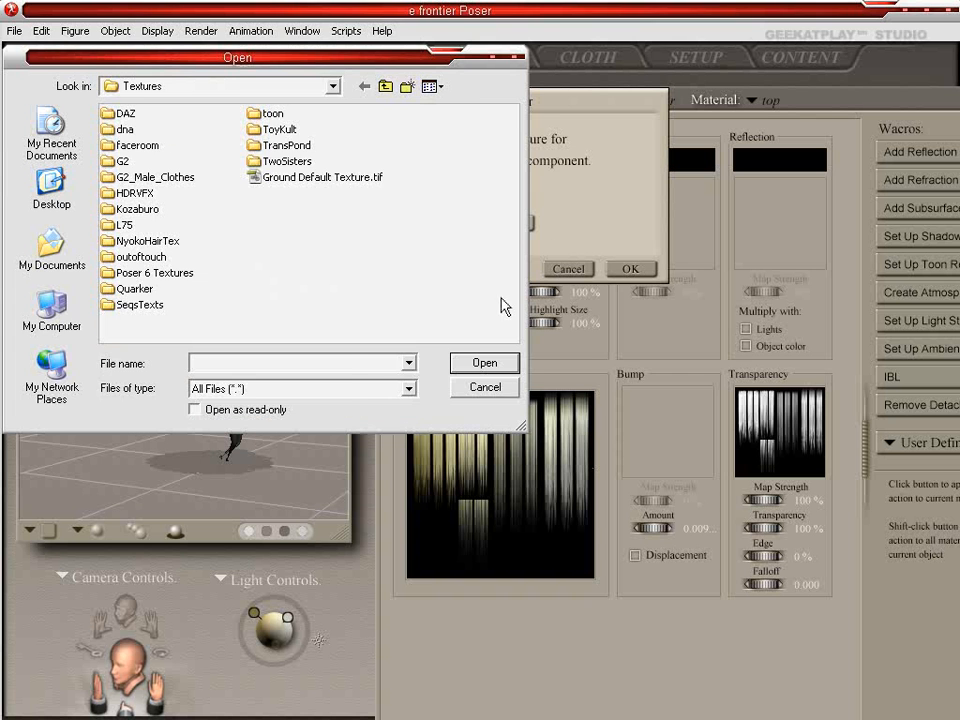
click(488, 388)
click(460, 203)
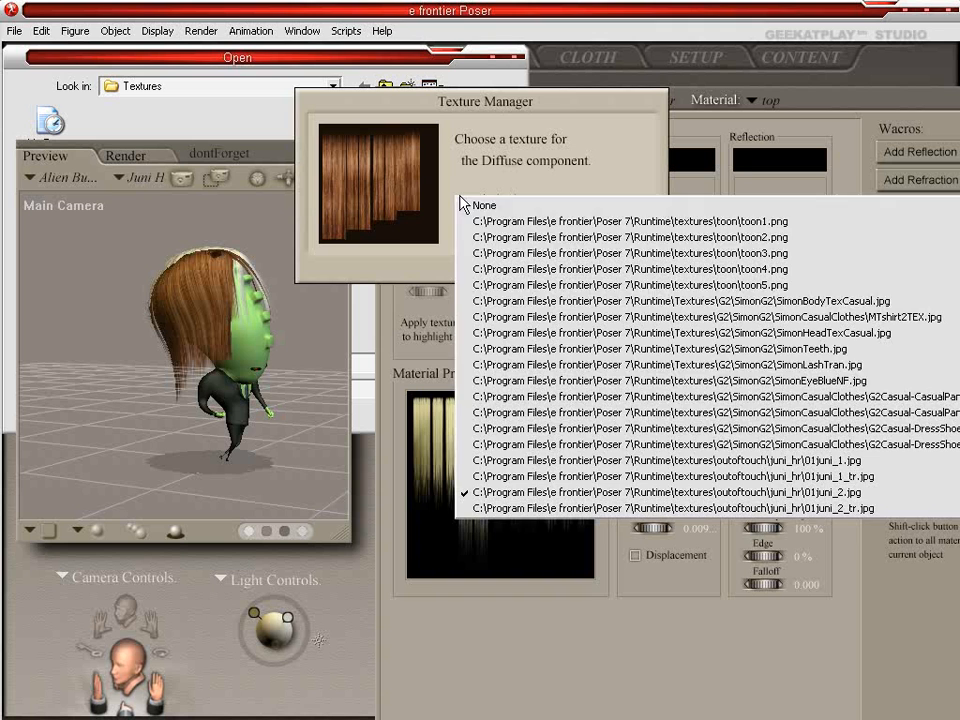
click(592, 460)
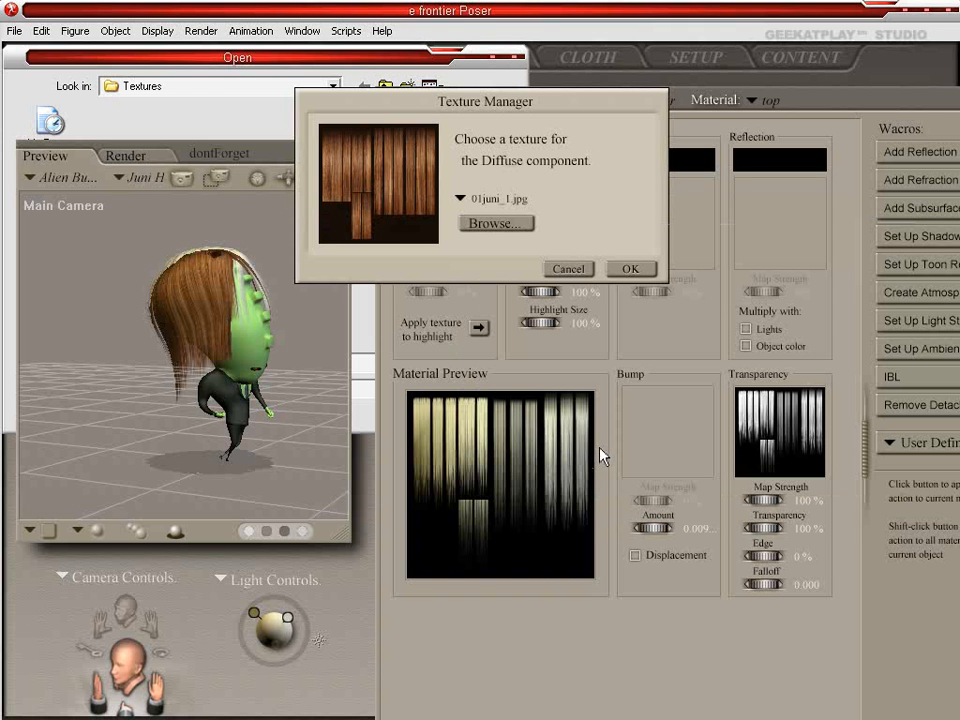
click(614, 267)
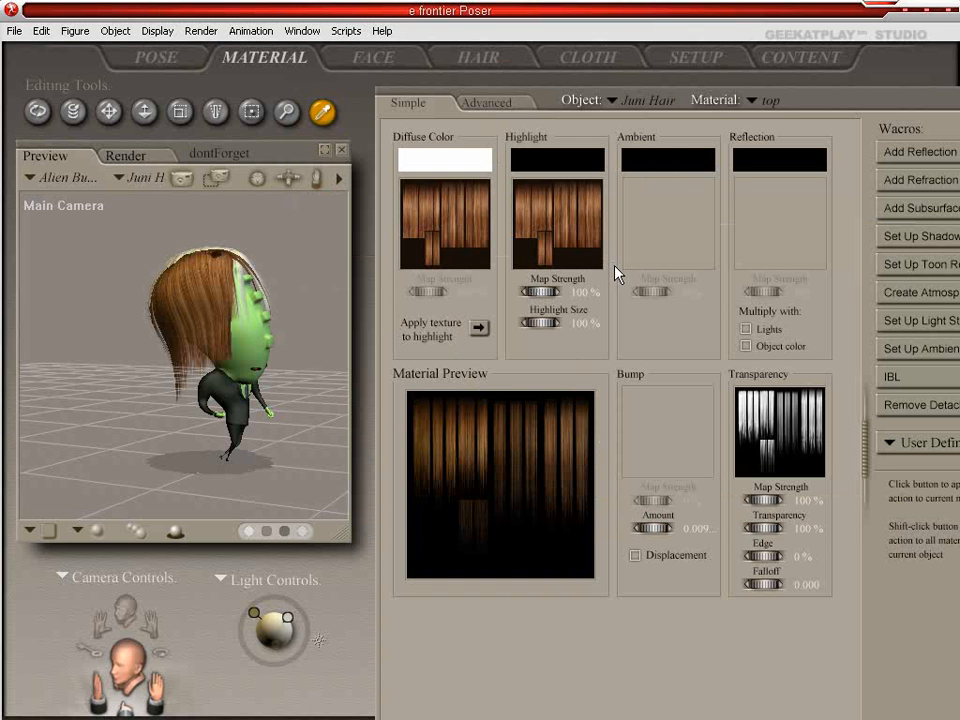
Step: Return the top material's diffuse texture to None
click(435, 236)
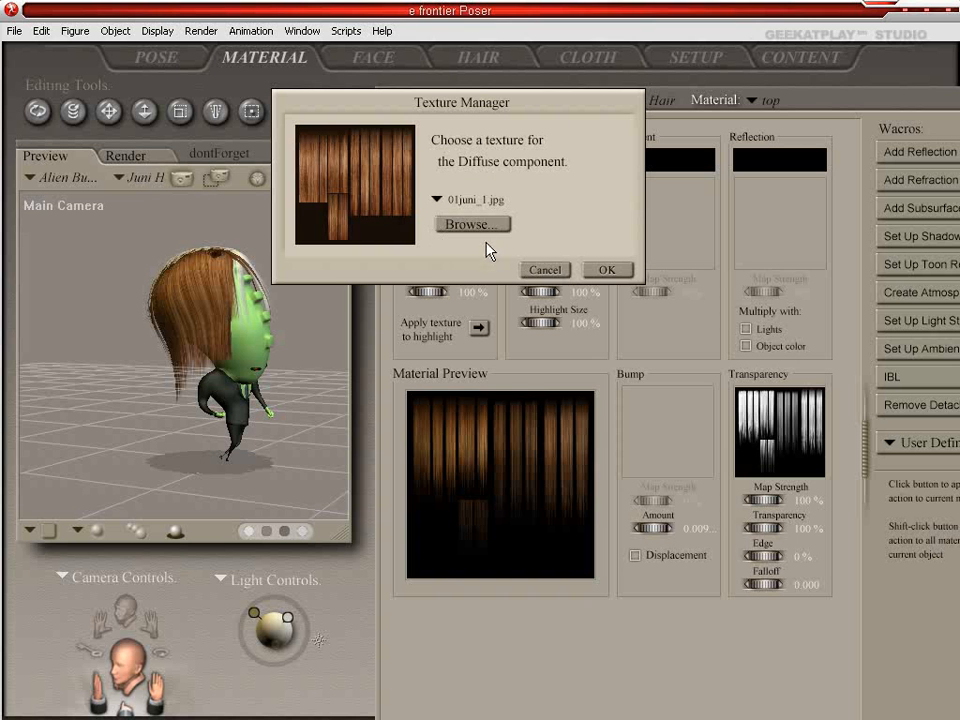
click(483, 200)
click(483, 206)
click(605, 270)
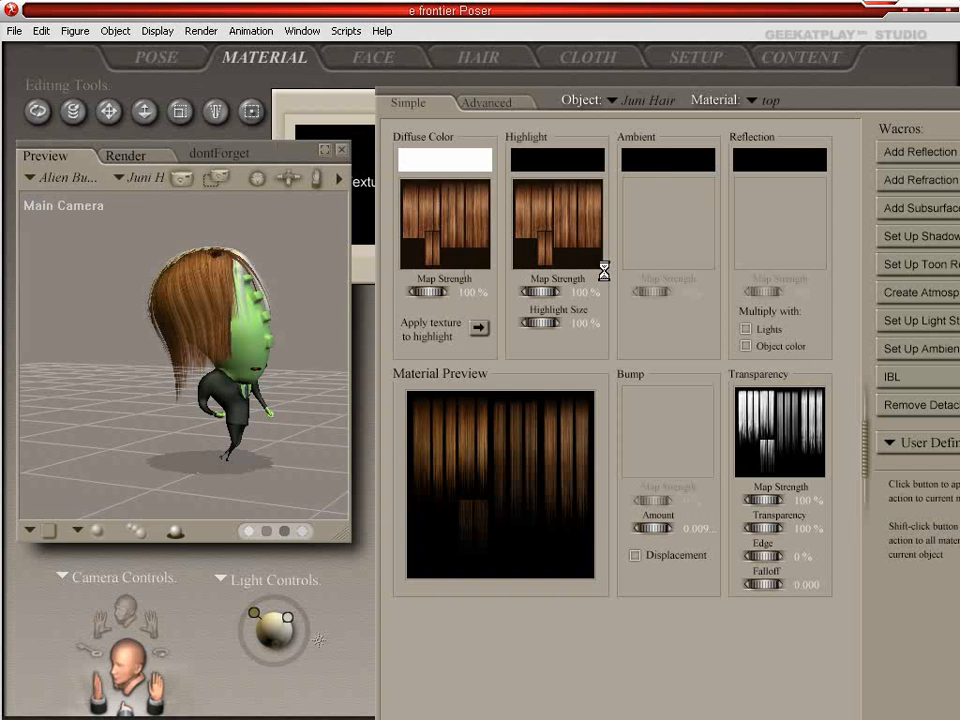
Step: Set the diffuse texture of the hair's middle material to None
click(770, 100)
click(798, 201)
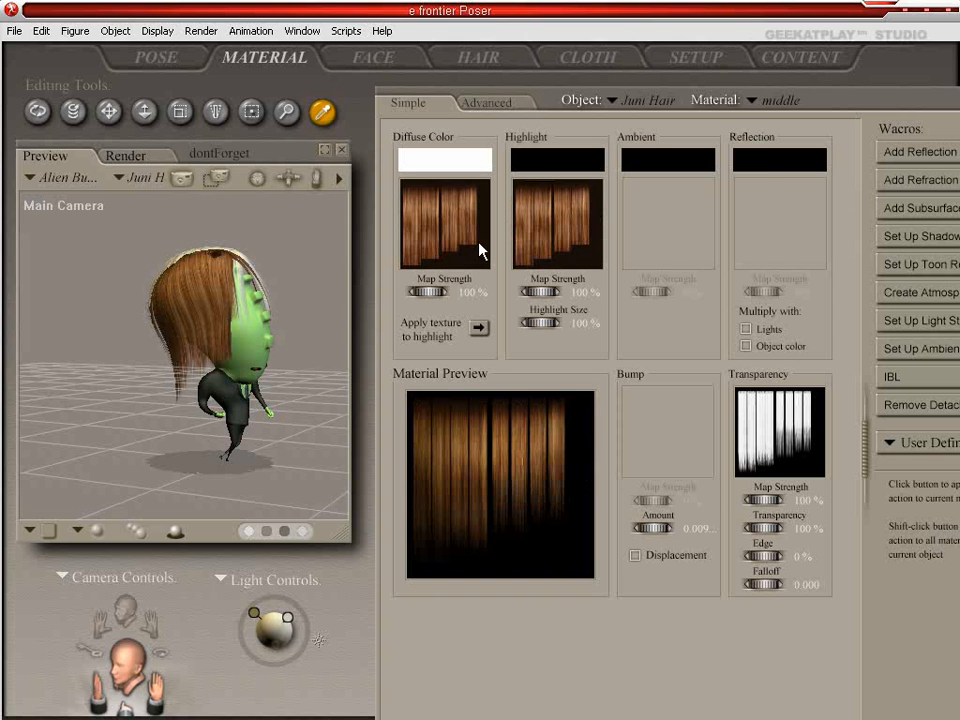
click(455, 244)
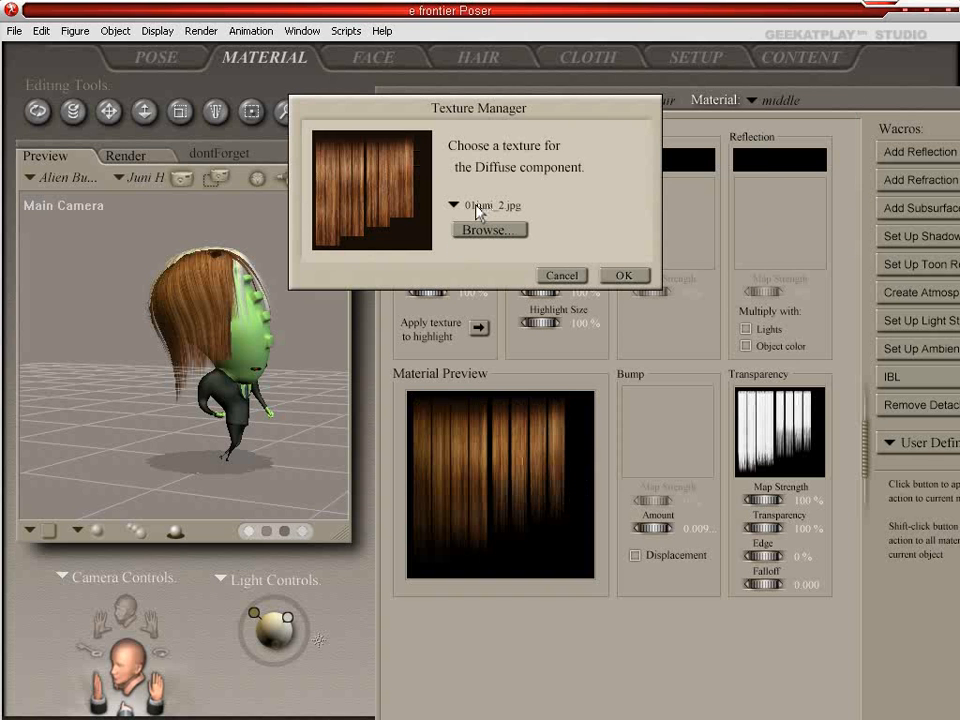
click(480, 207)
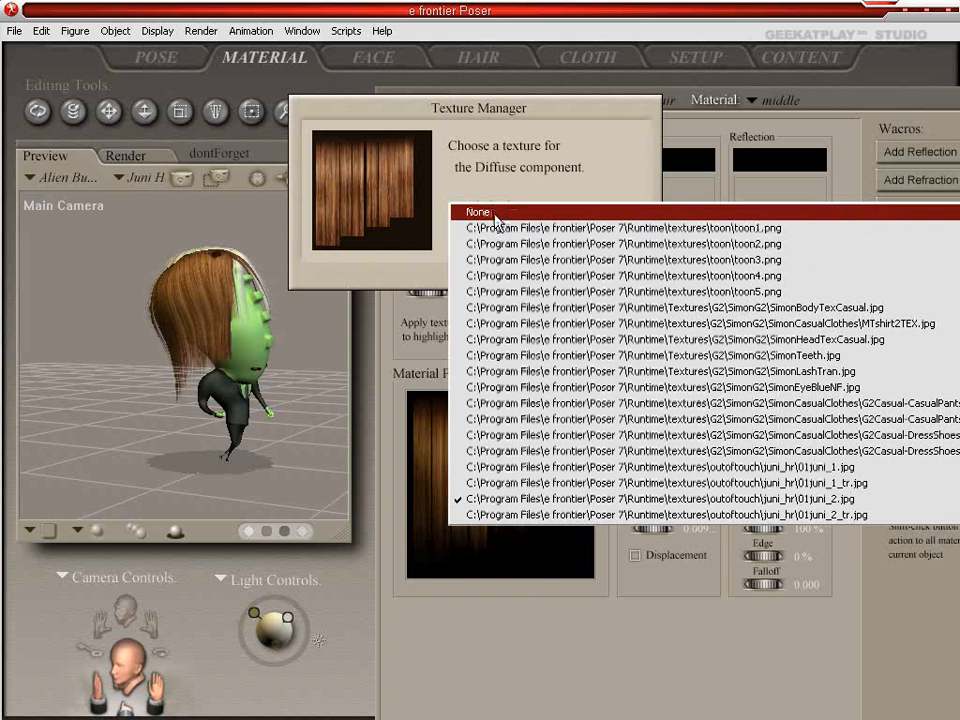
click(494, 214)
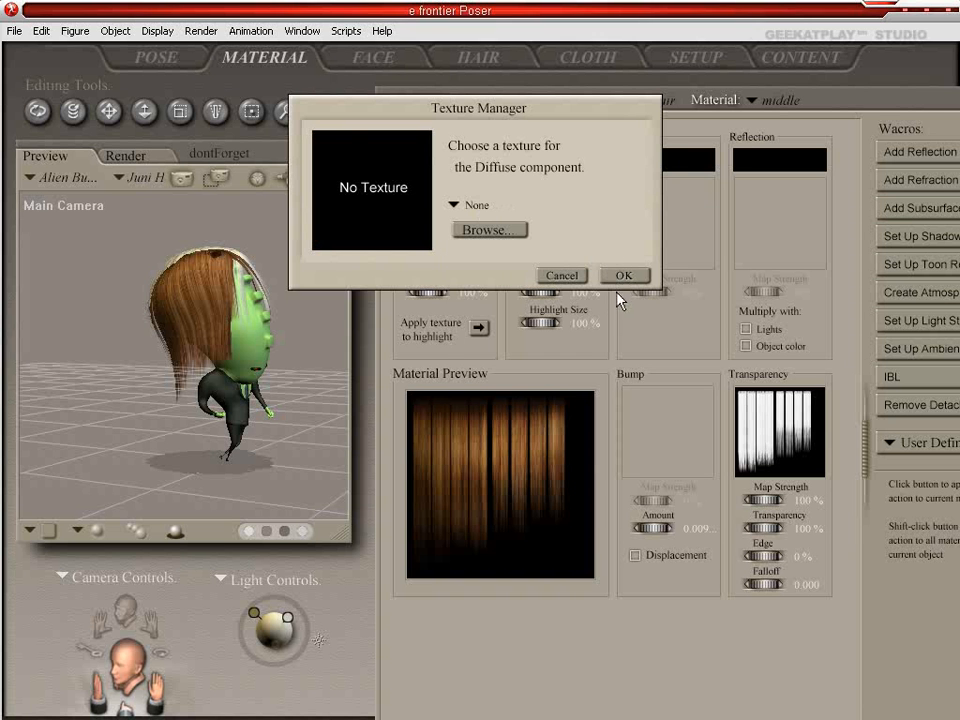
click(621, 276)
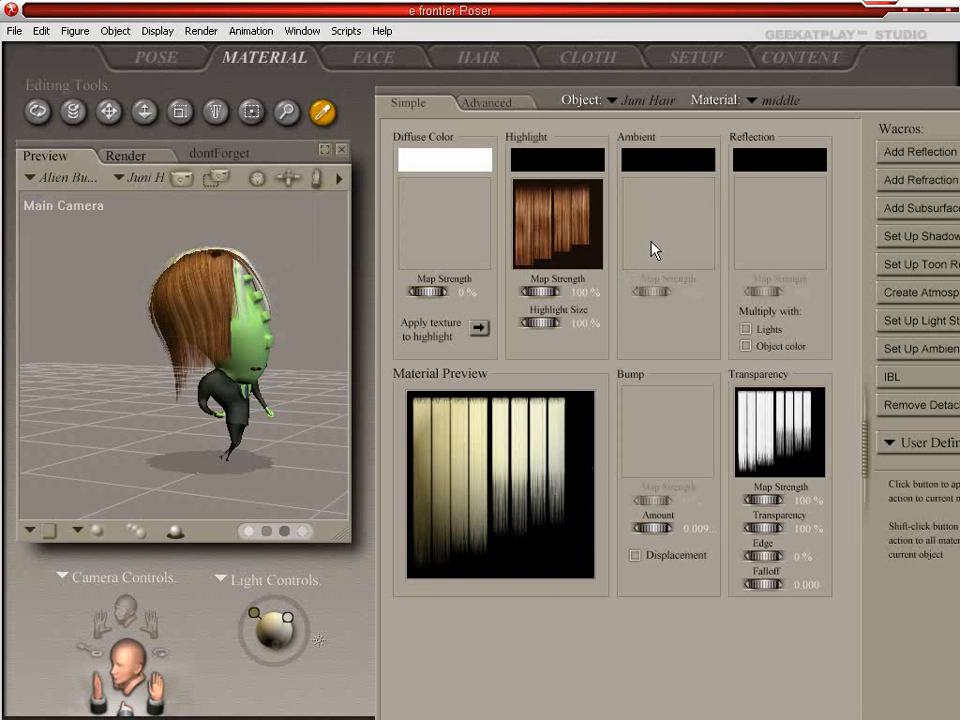
Step: Set the diffuse texture of the hair's under material to None
click(778, 101)
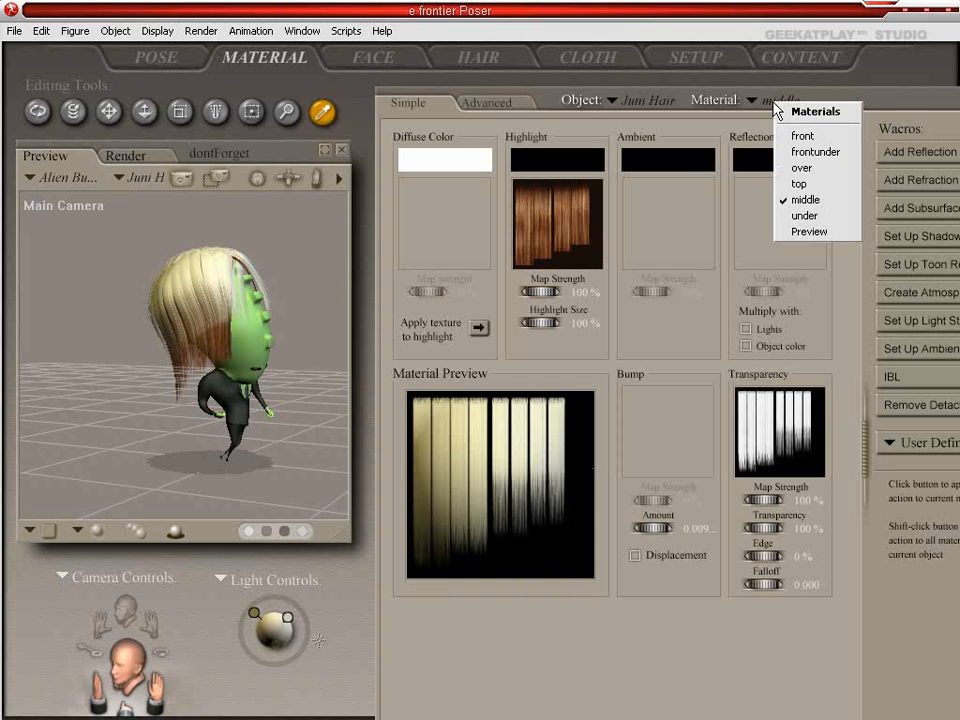
click(817, 222)
click(425, 262)
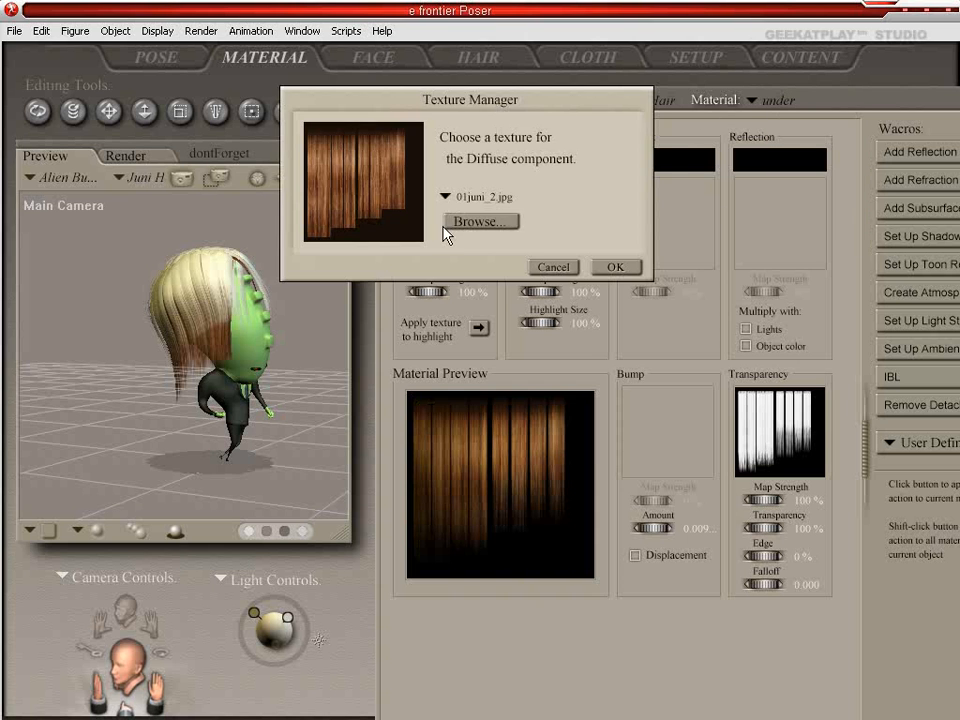
click(475, 198)
click(480, 208)
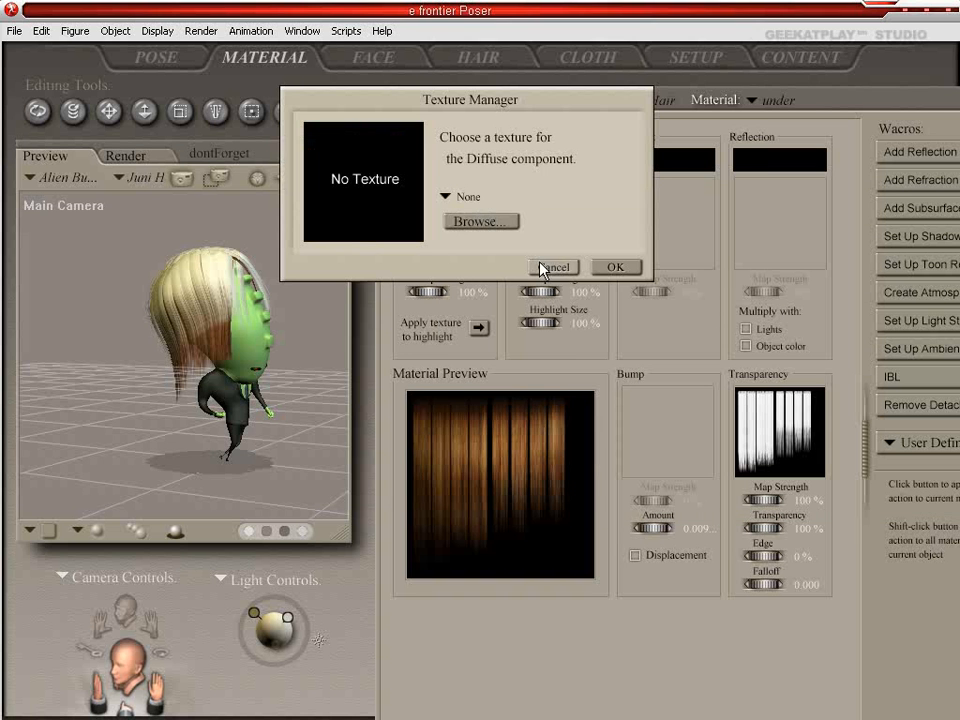
click(620, 268)
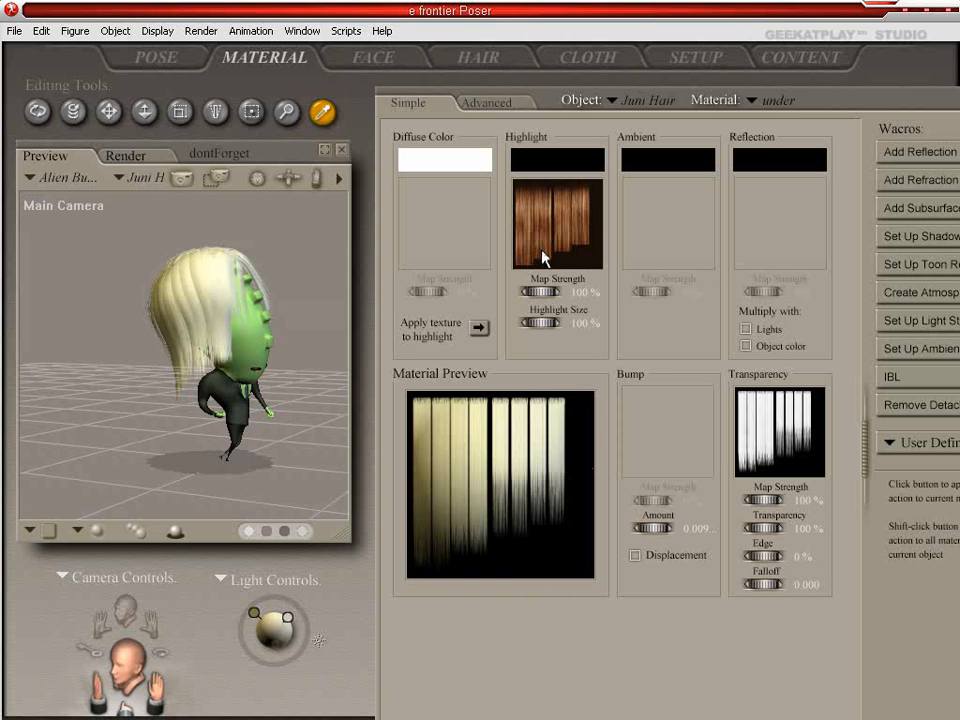
Step: Try setting the front hair material's transparency texture to None and lowering its transparency to 0%, and examine the hair in the posing view
click(168, 58)
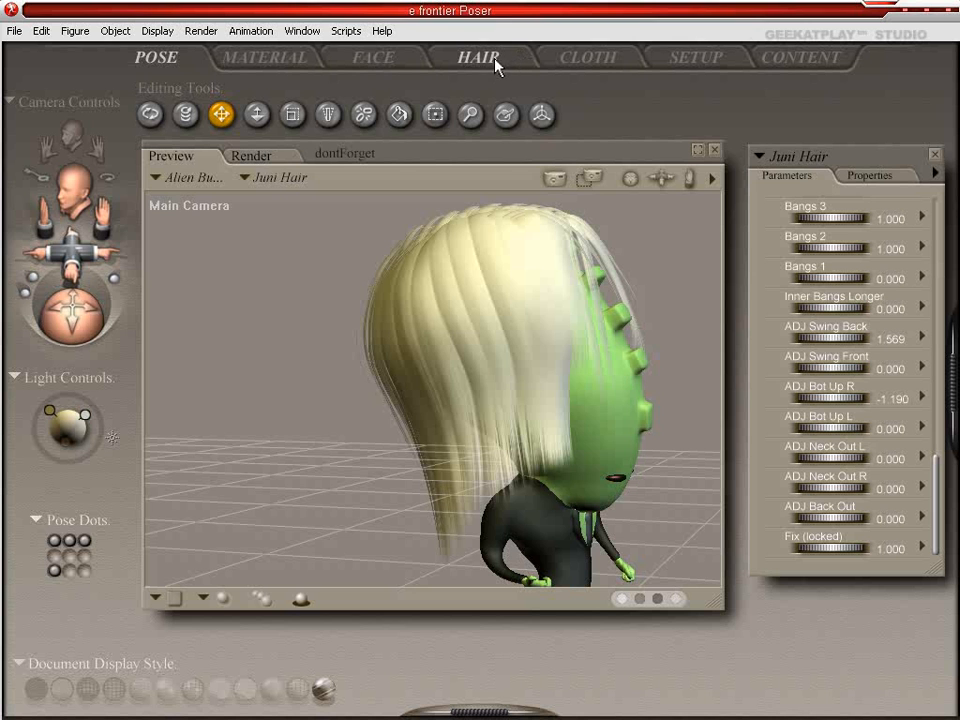
click(260, 57)
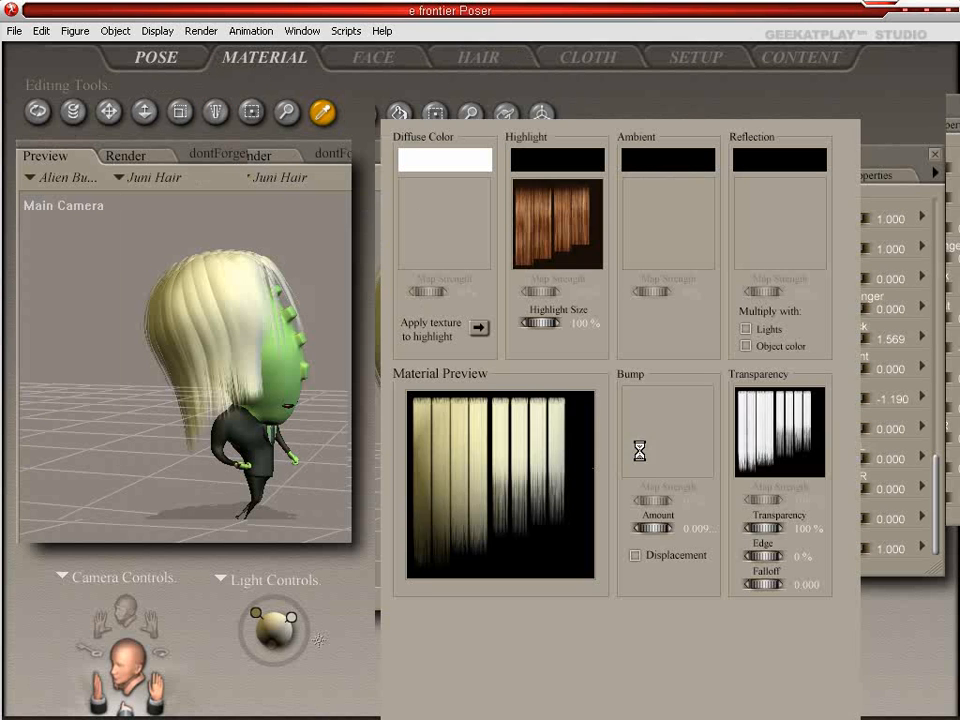
click(808, 438)
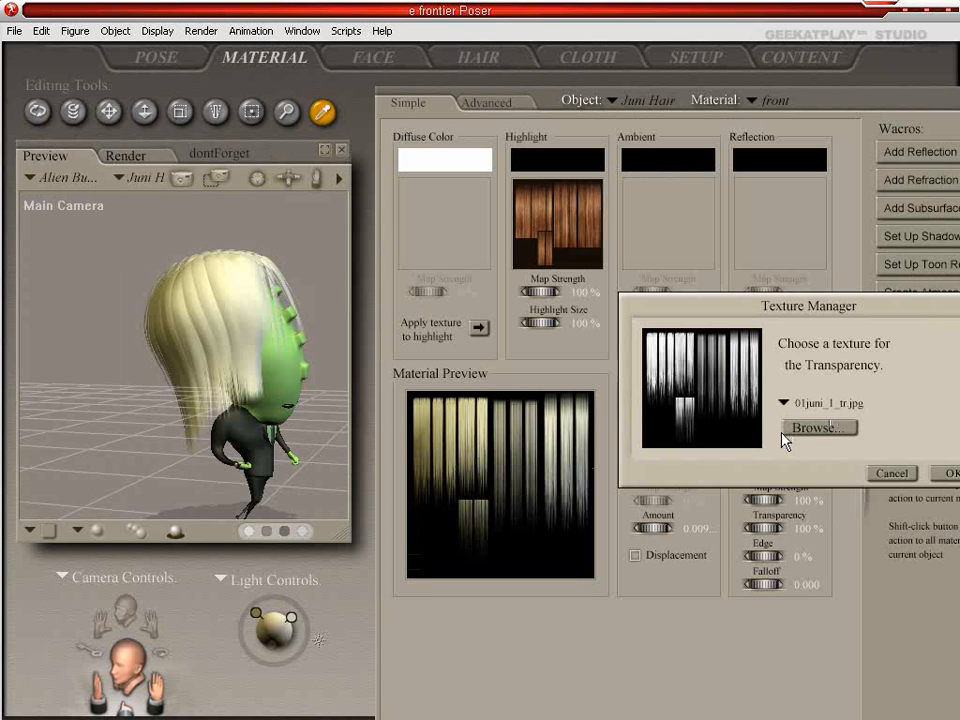
click(785, 403)
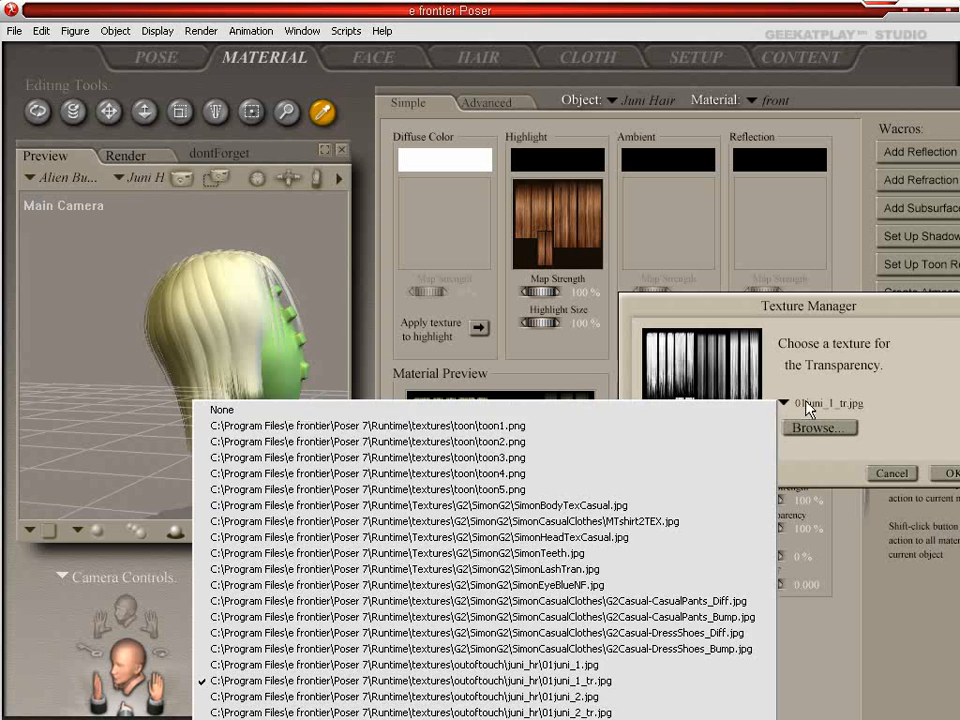
click(245, 409)
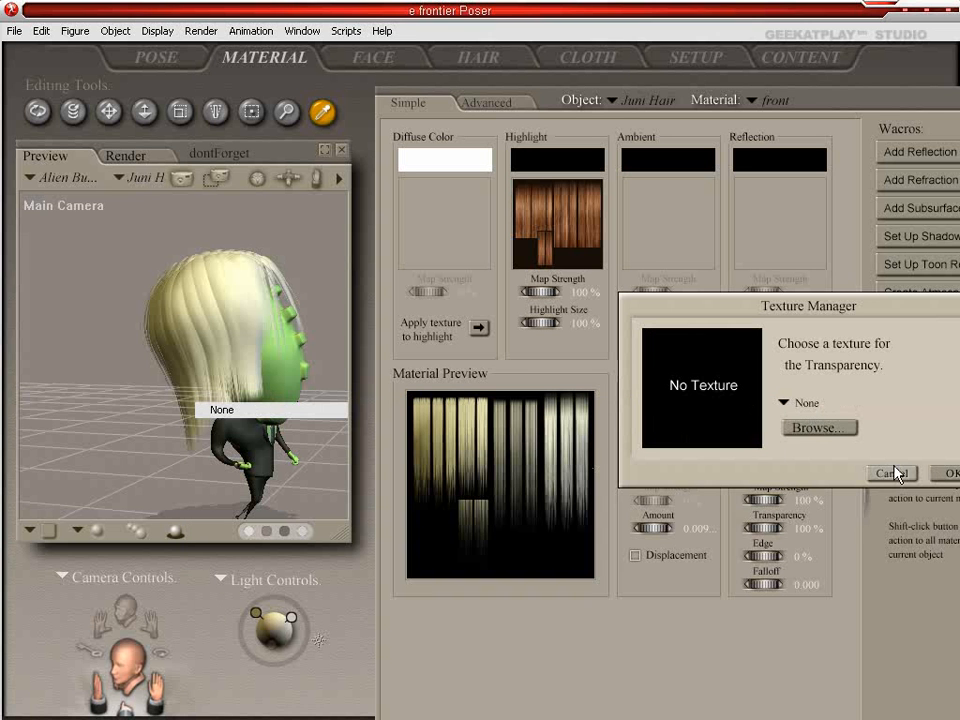
click(948, 473)
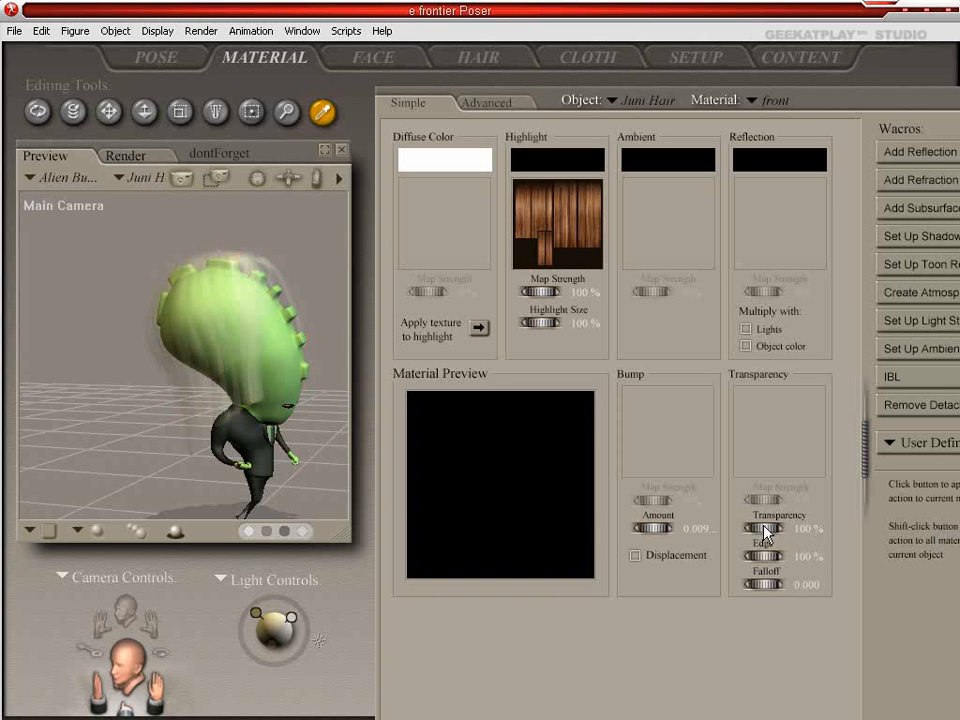
drag(766, 537, 728, 535)
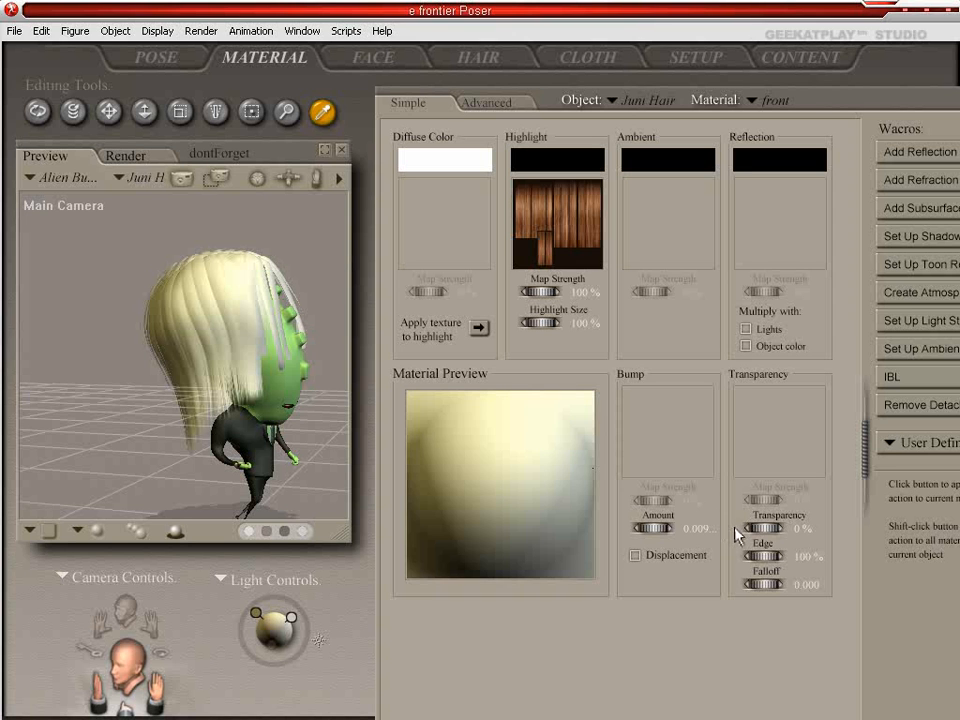
click(174, 57)
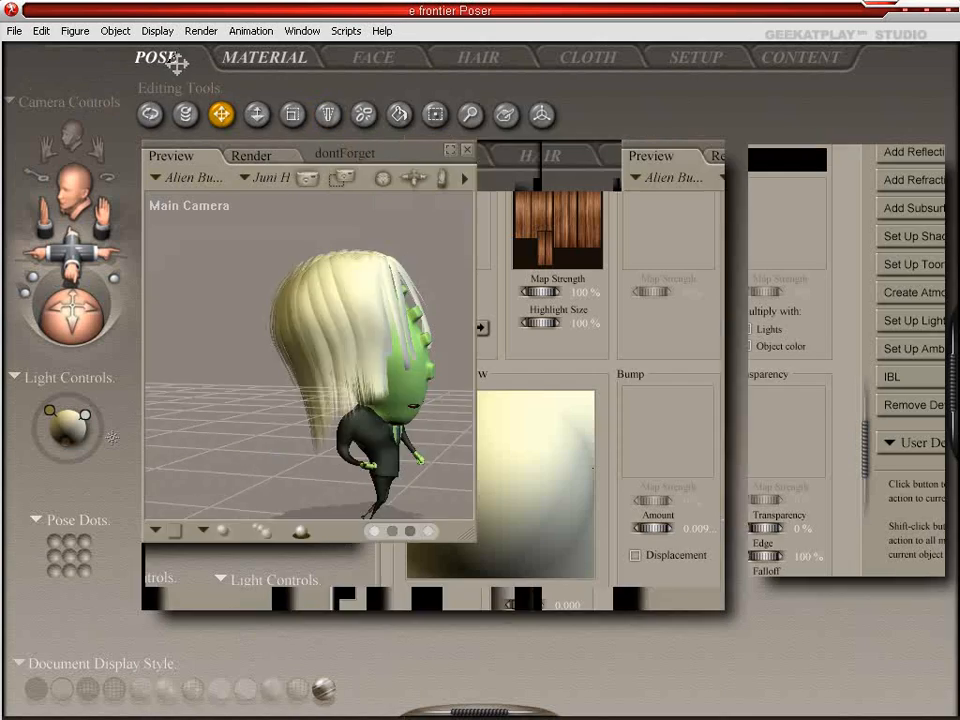
middle_drag(712, 357, 561, 377)
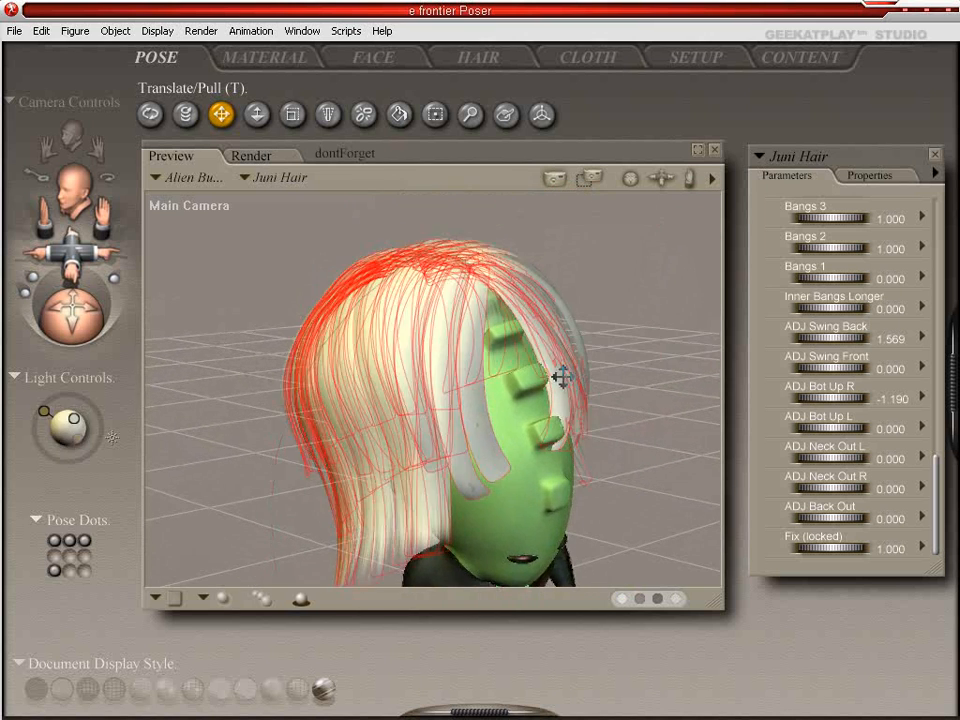
Step: Reapply 01juni_1_tr.jpg as the transparency texture of the hair's front material
click(280, 60)
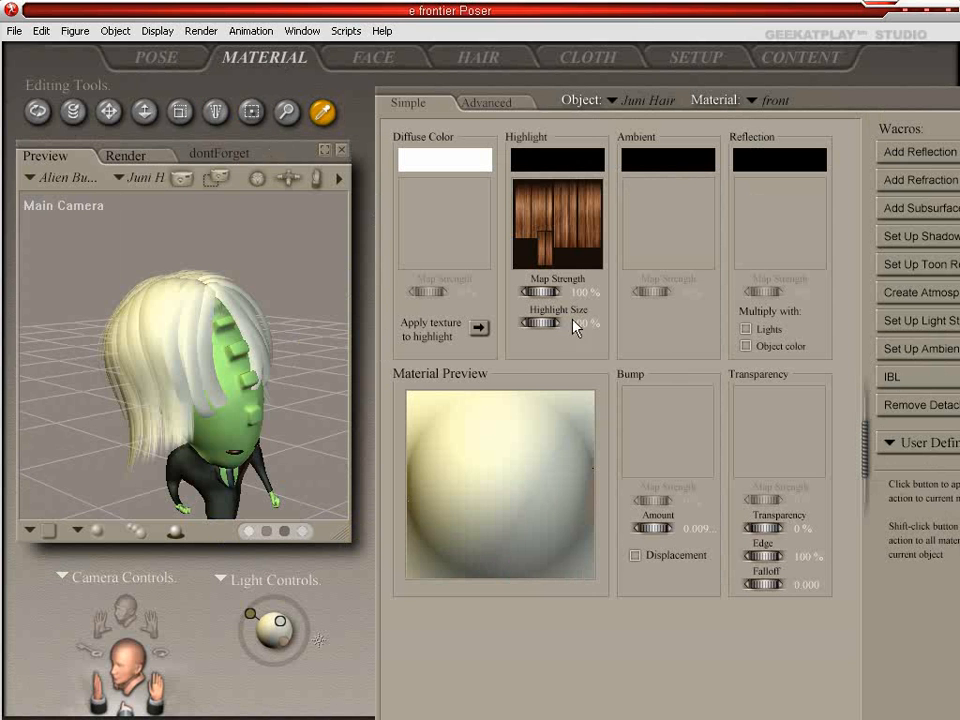
click(805, 470)
click(763, 393)
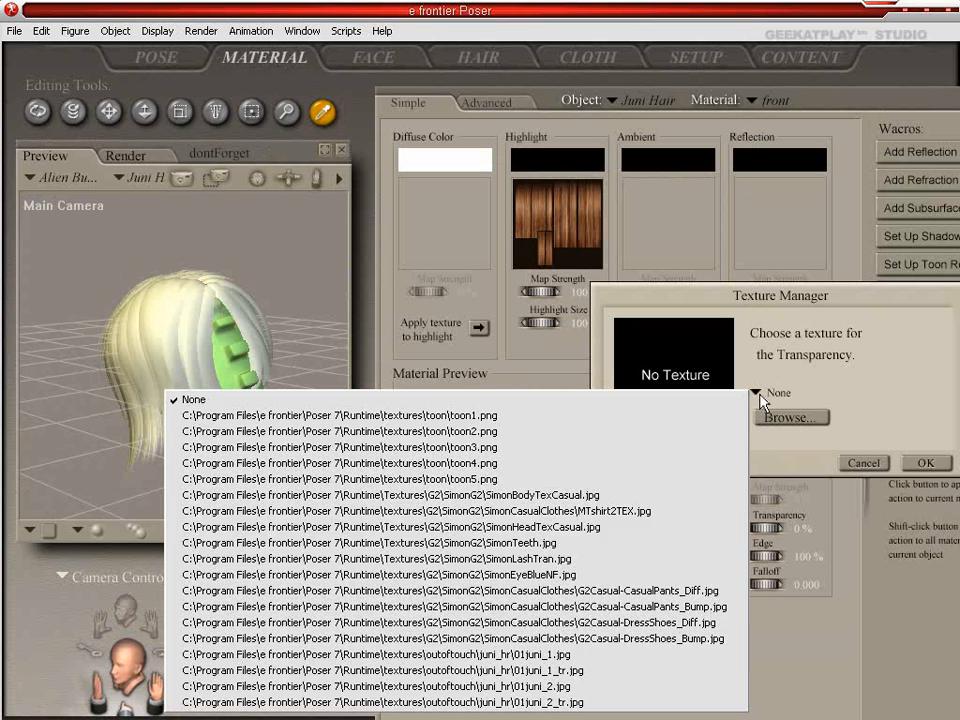
click(526, 672)
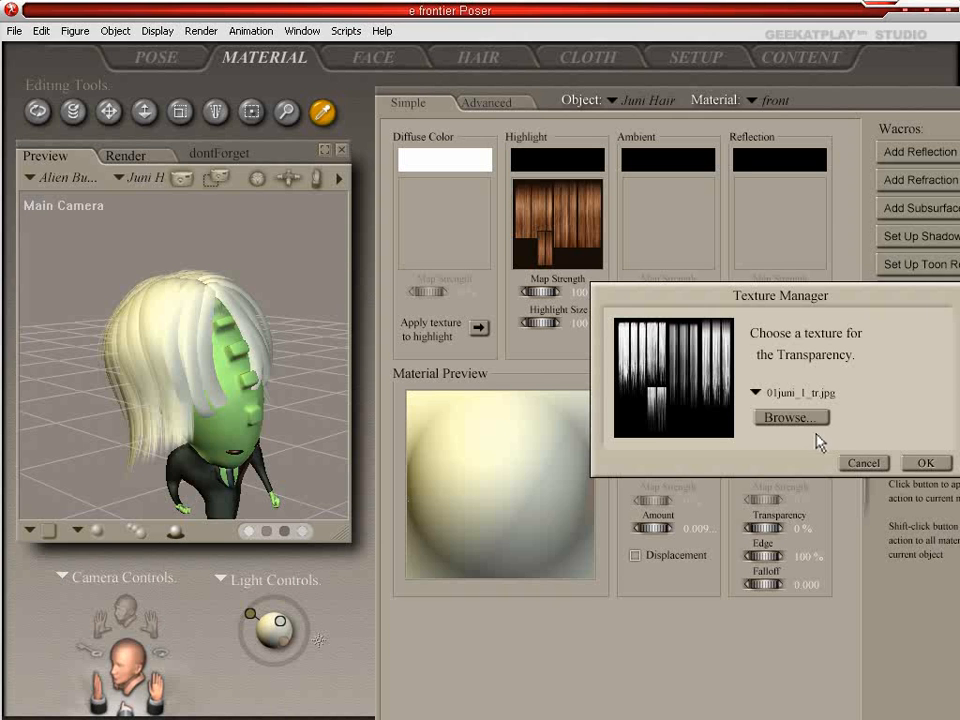
click(926, 463)
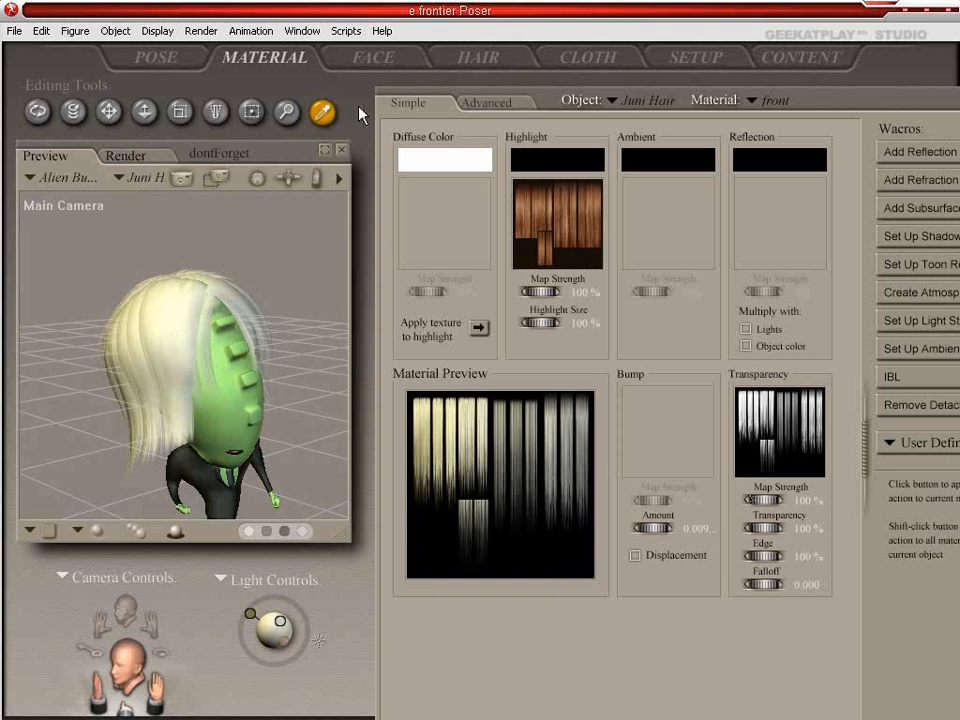
Step: Colour the hair's front, over and under materials blue in the posing view with the Color tool
click(203, 62)
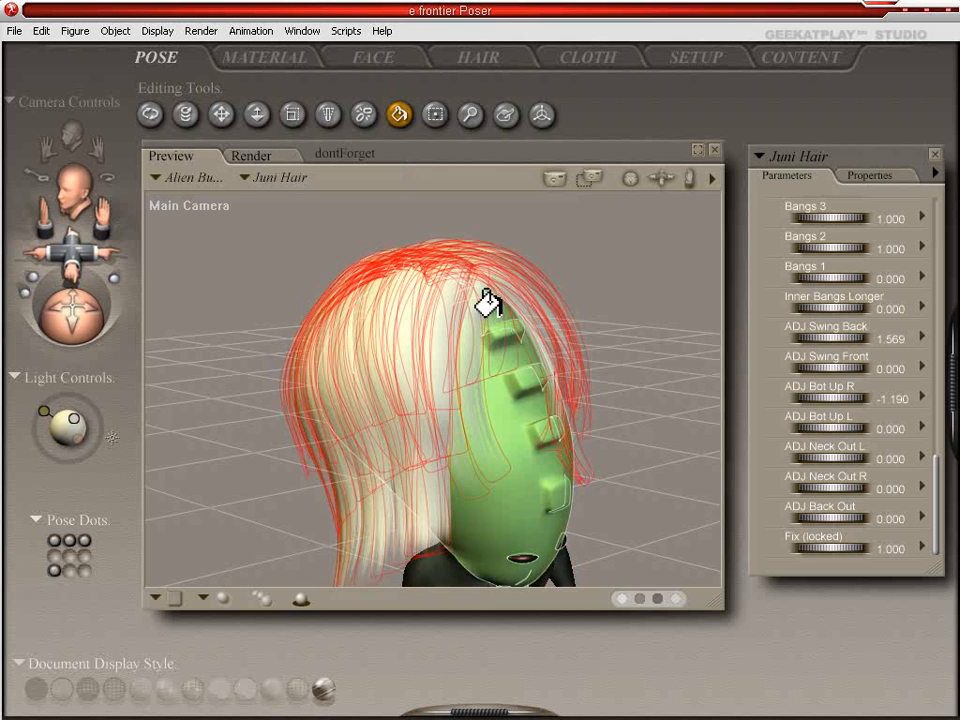
click(409, 340)
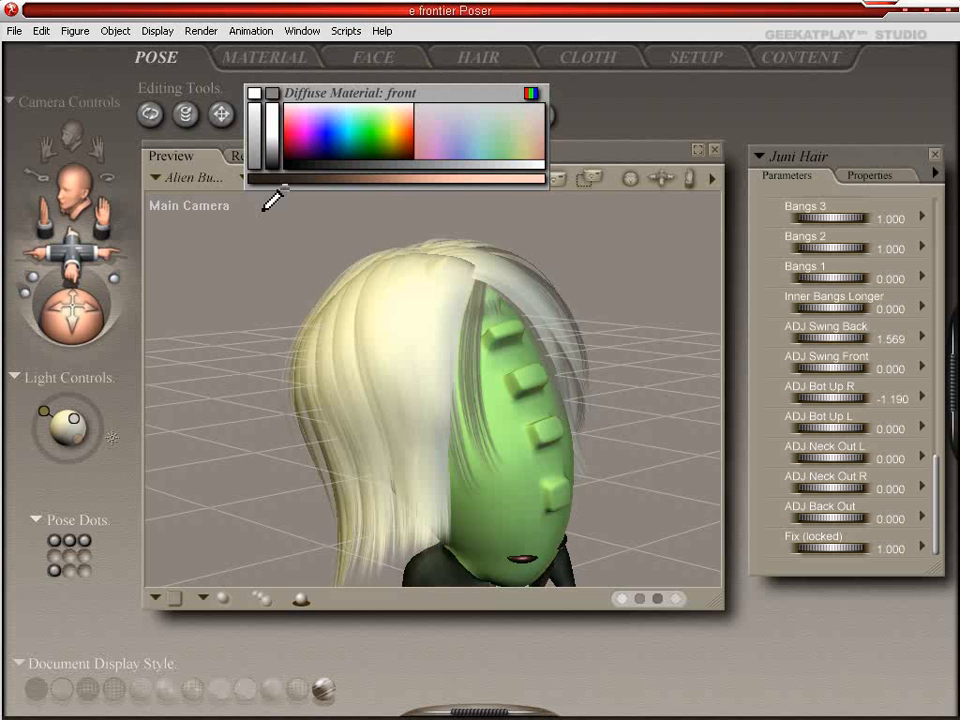
click(349, 133)
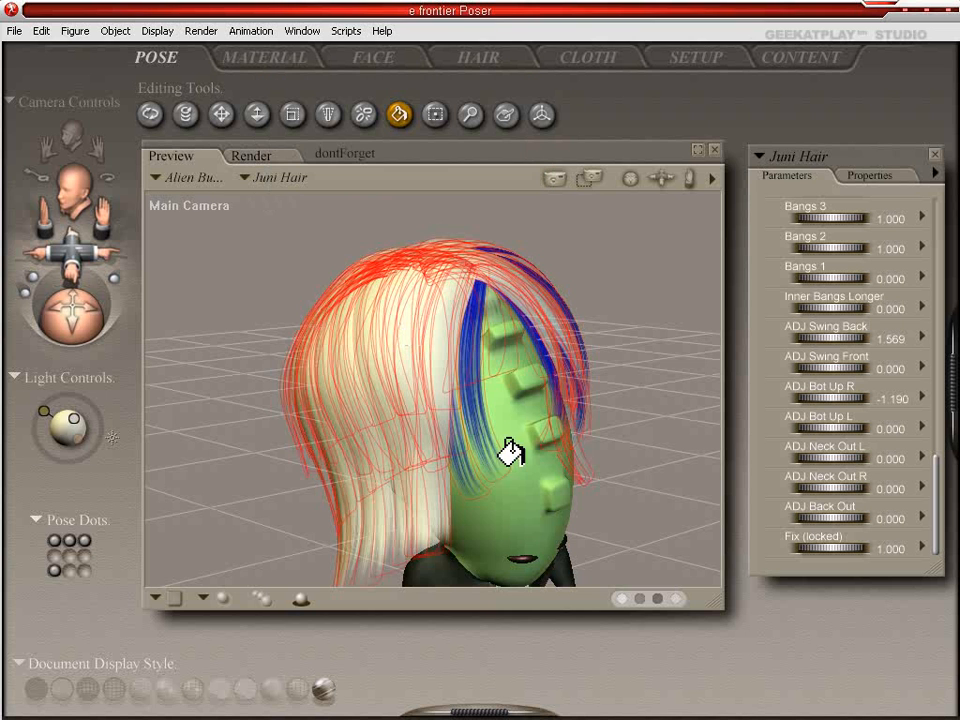
click(409, 345)
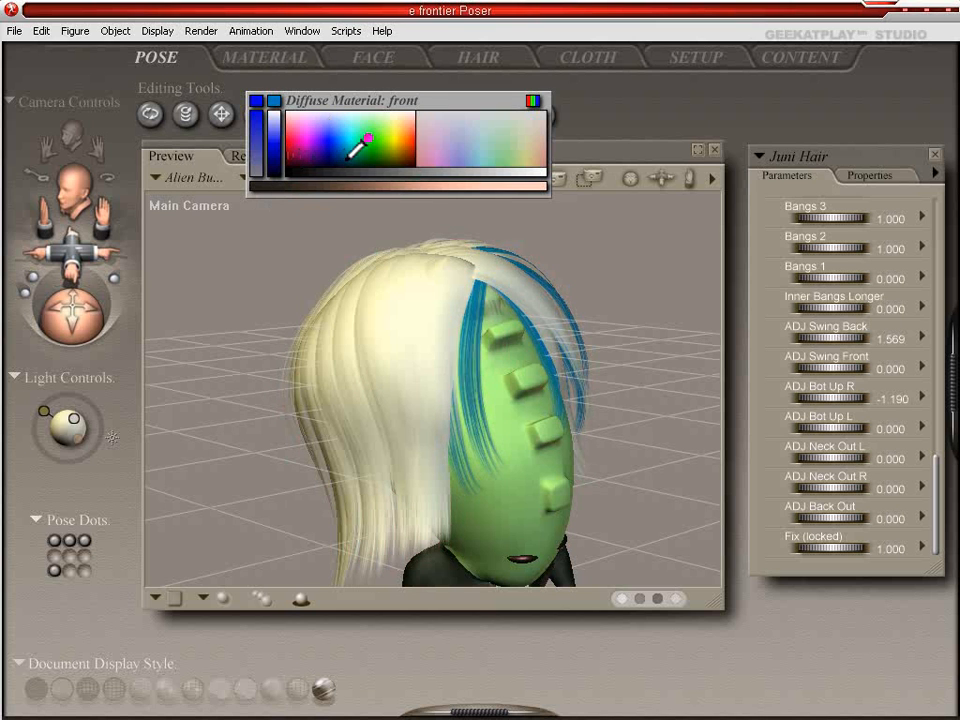
click(349, 147)
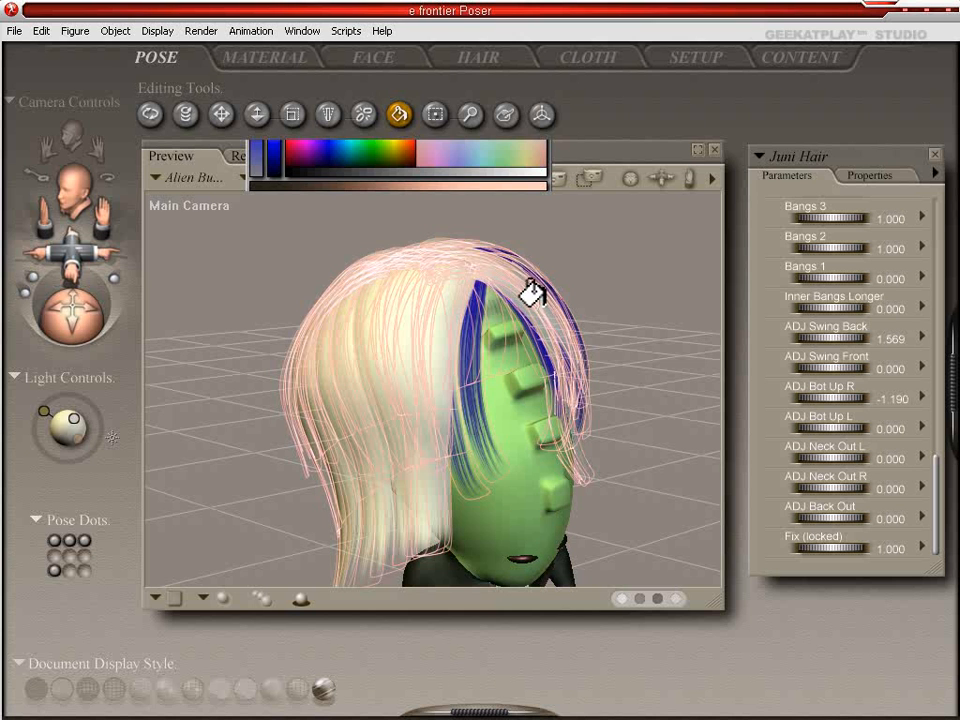
click(420, 246)
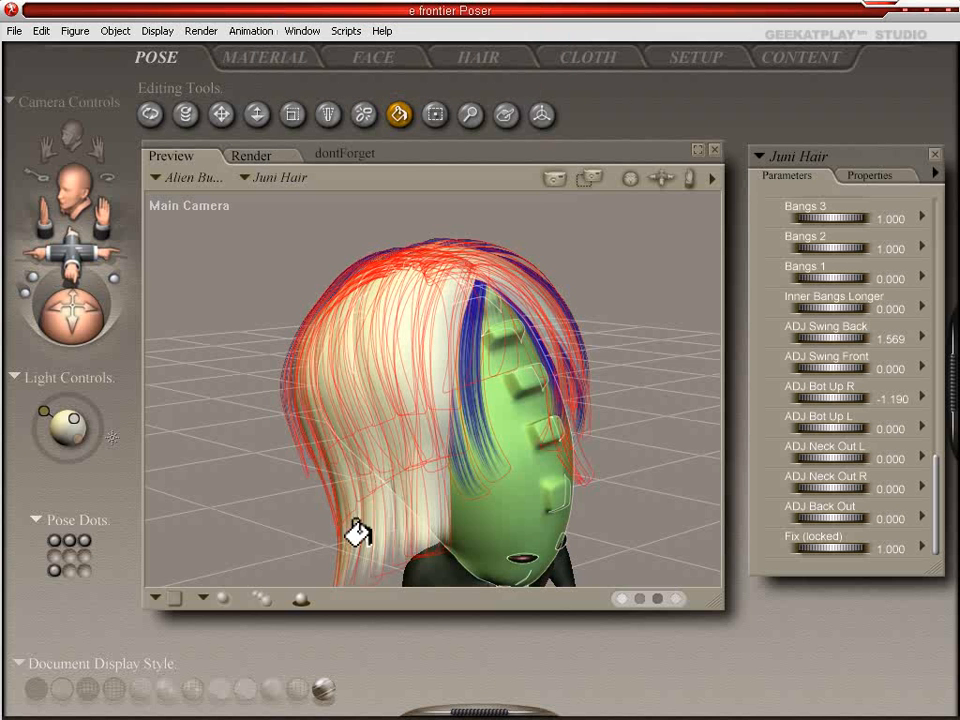
click(340, 543)
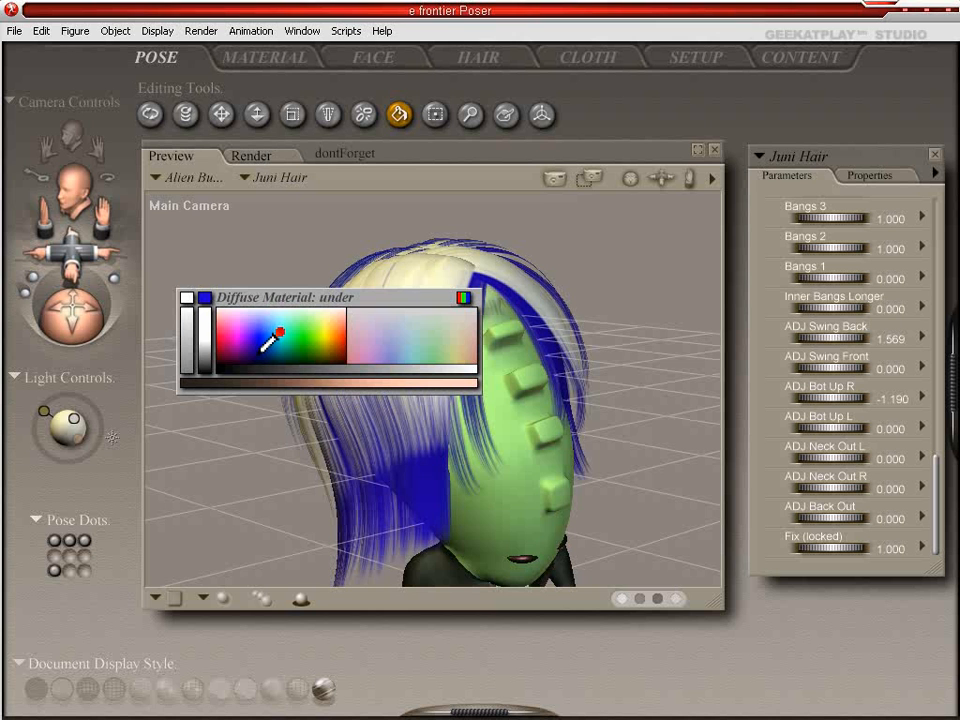
click(264, 348)
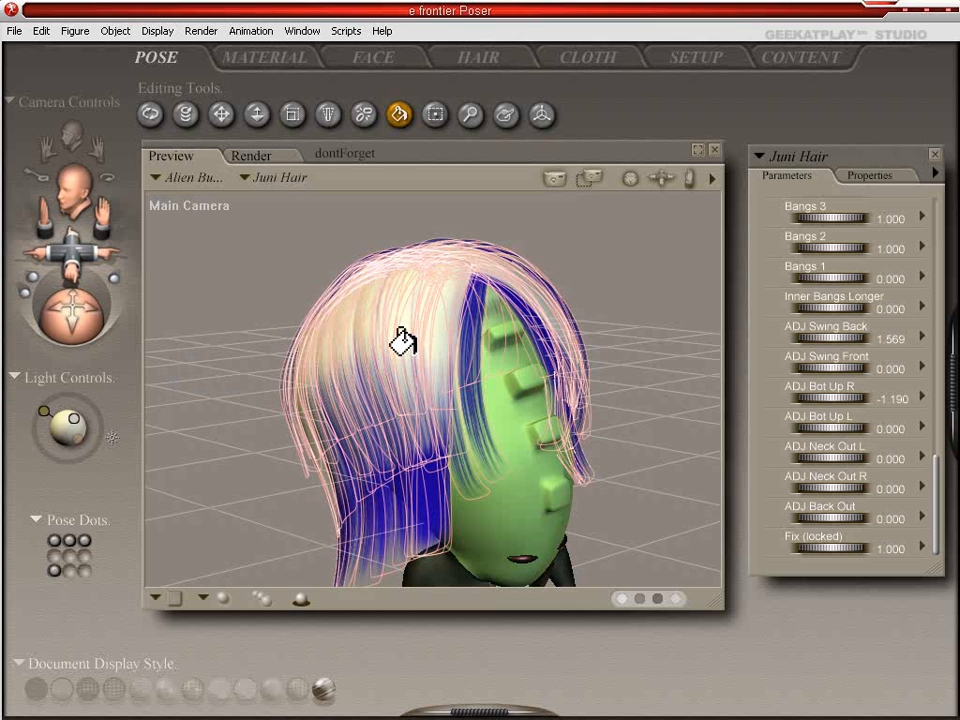
Step: Recolour the hair's front material a lighter blue and its over material pink
click(441, 305)
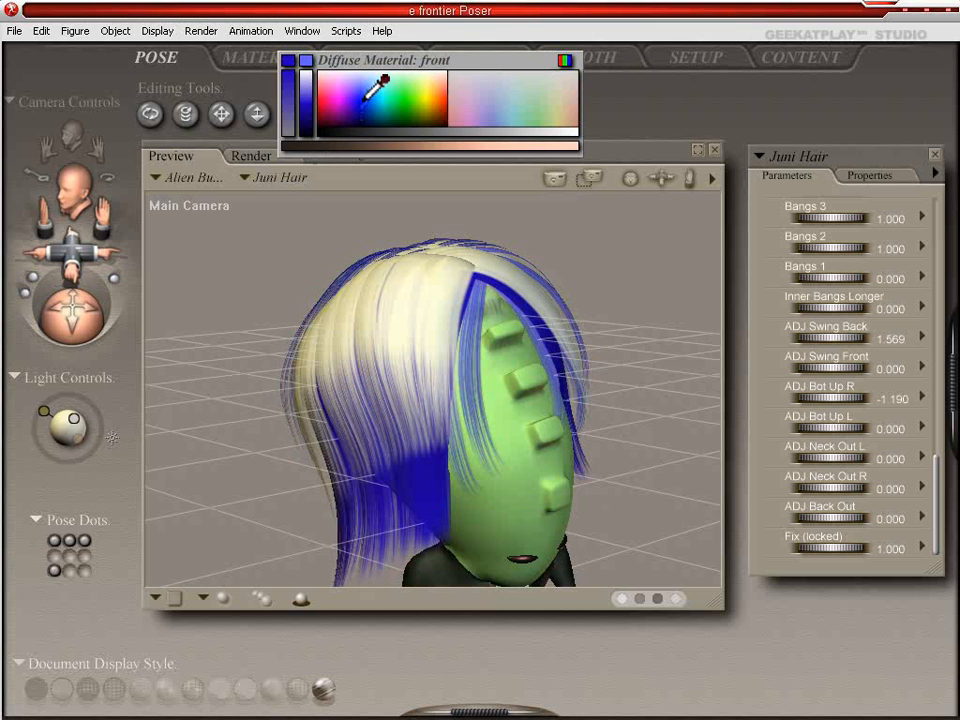
click(365, 99)
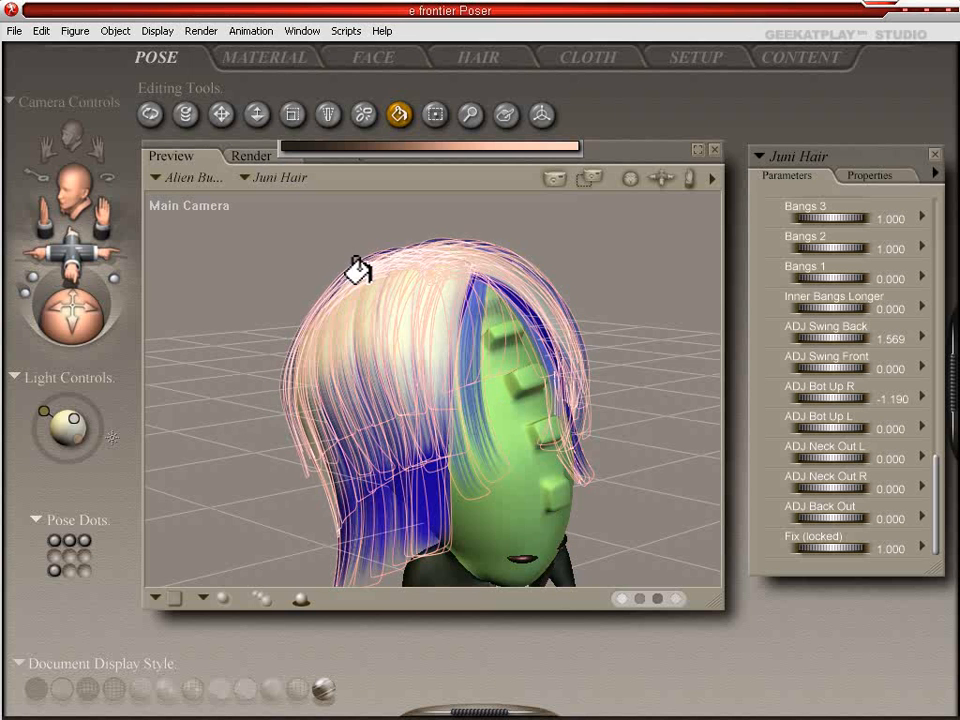
click(358, 270)
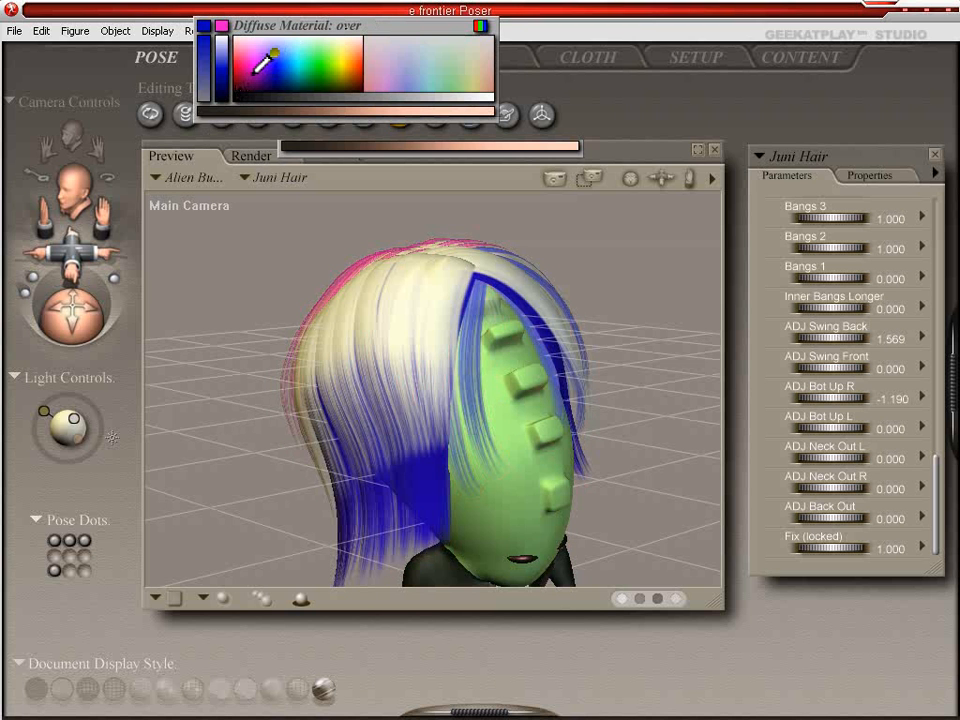
click(260, 62)
Step: Adjust the diffuse colour of the hair's front material to a light sky blue
click(439, 300)
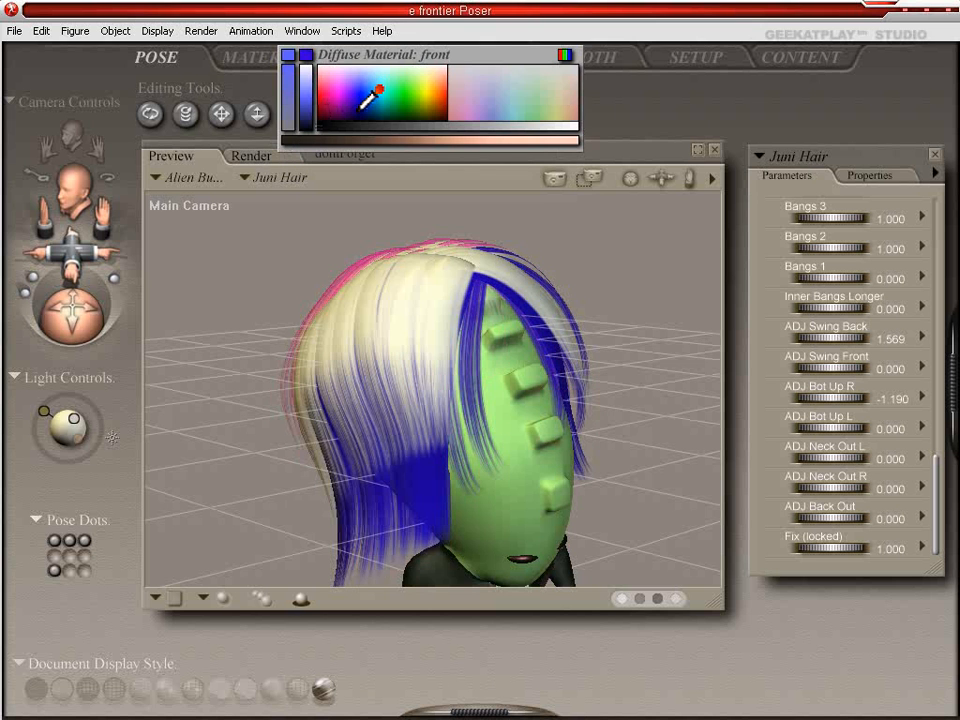
click(365, 101)
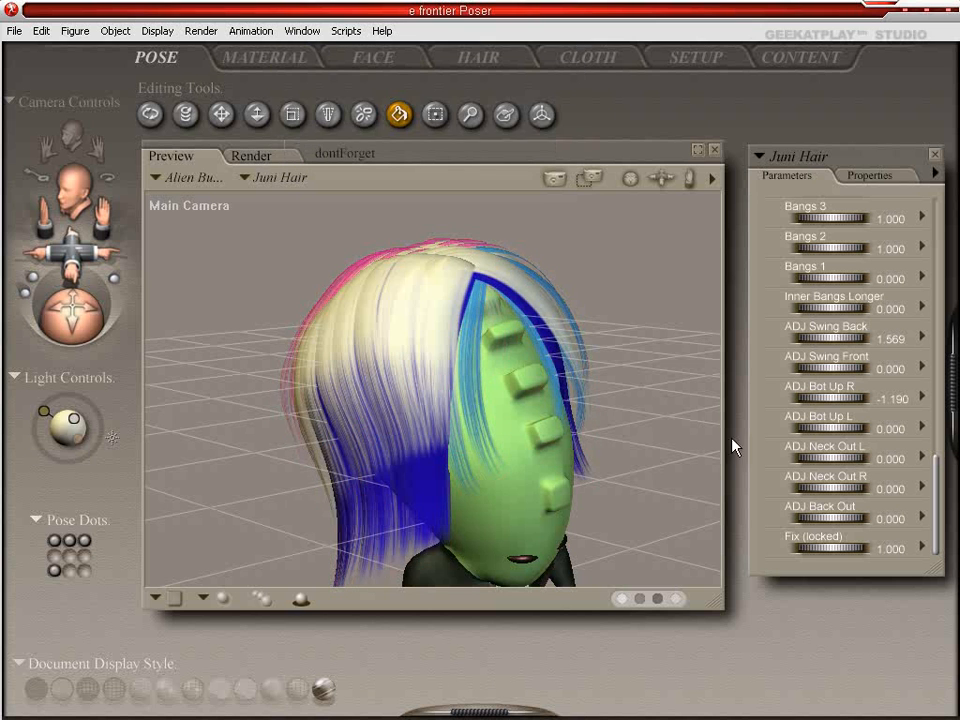
click(536, 264)
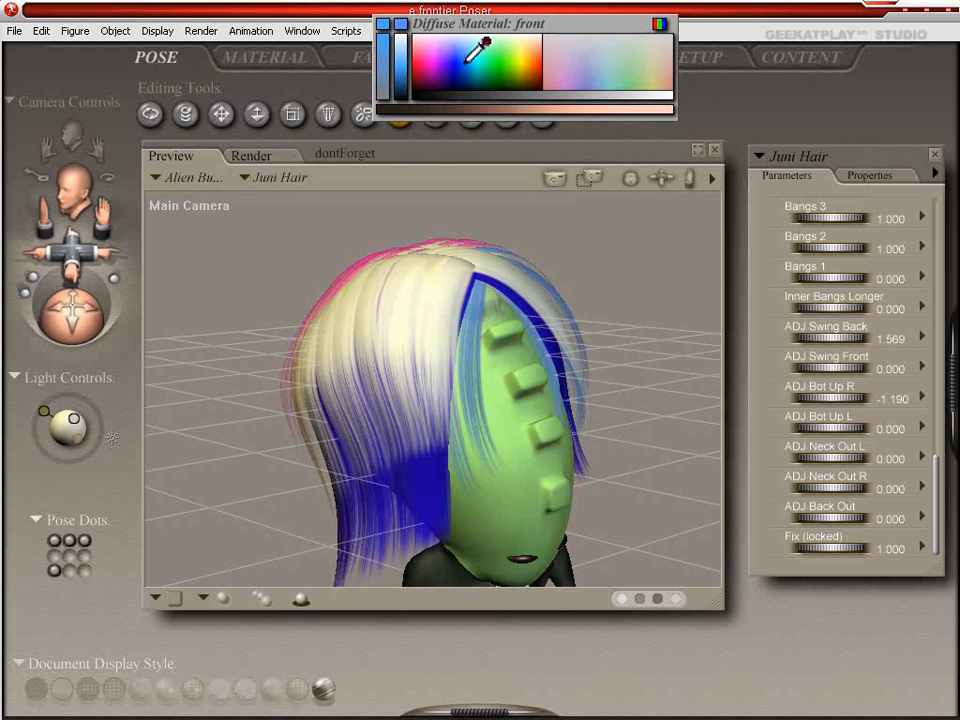
click(468, 60)
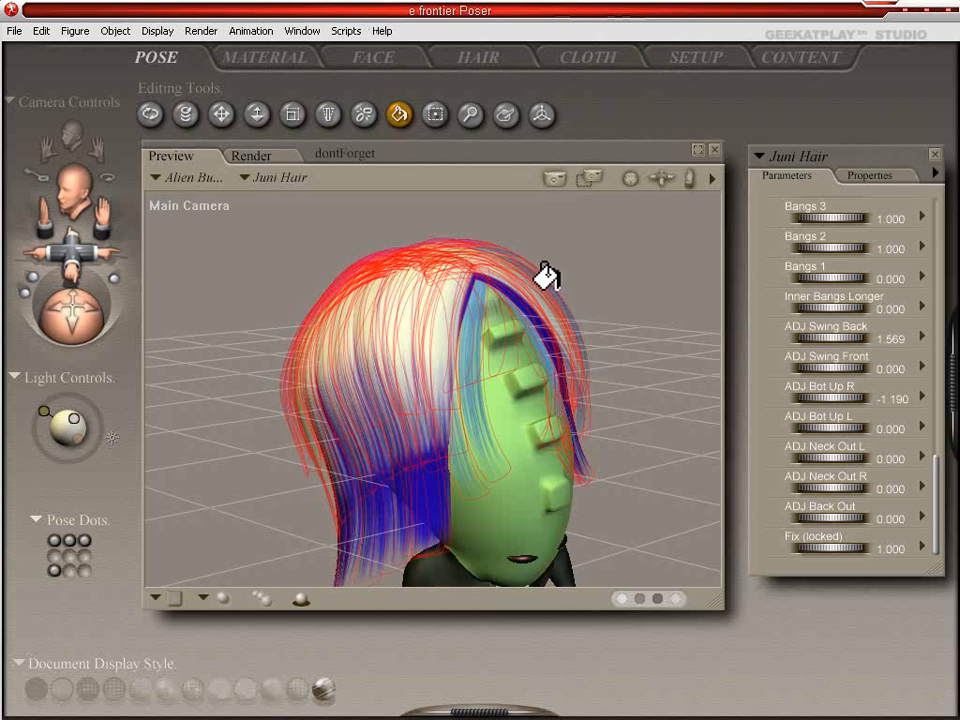
Step: Set the diffuse colour of the hair's top material to green in the material editor
click(272, 60)
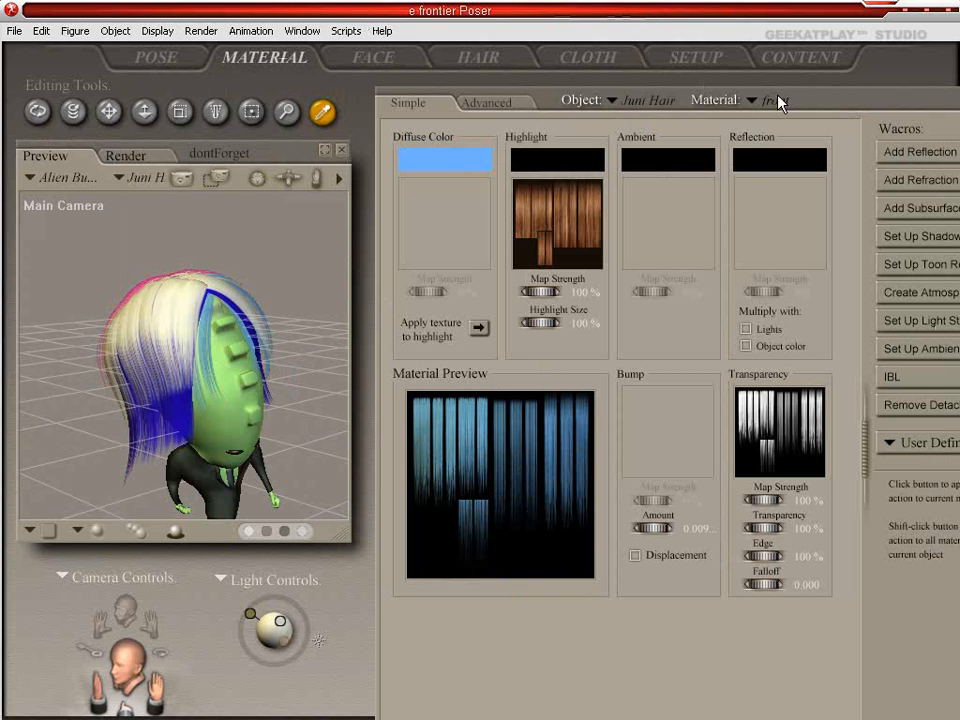
click(777, 106)
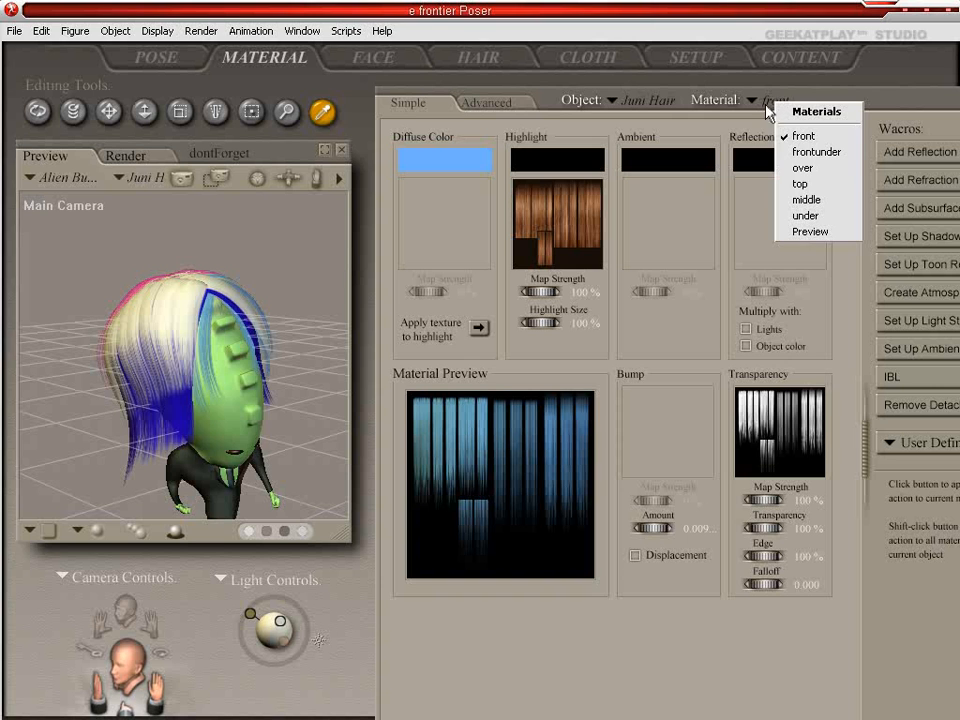
click(803, 168)
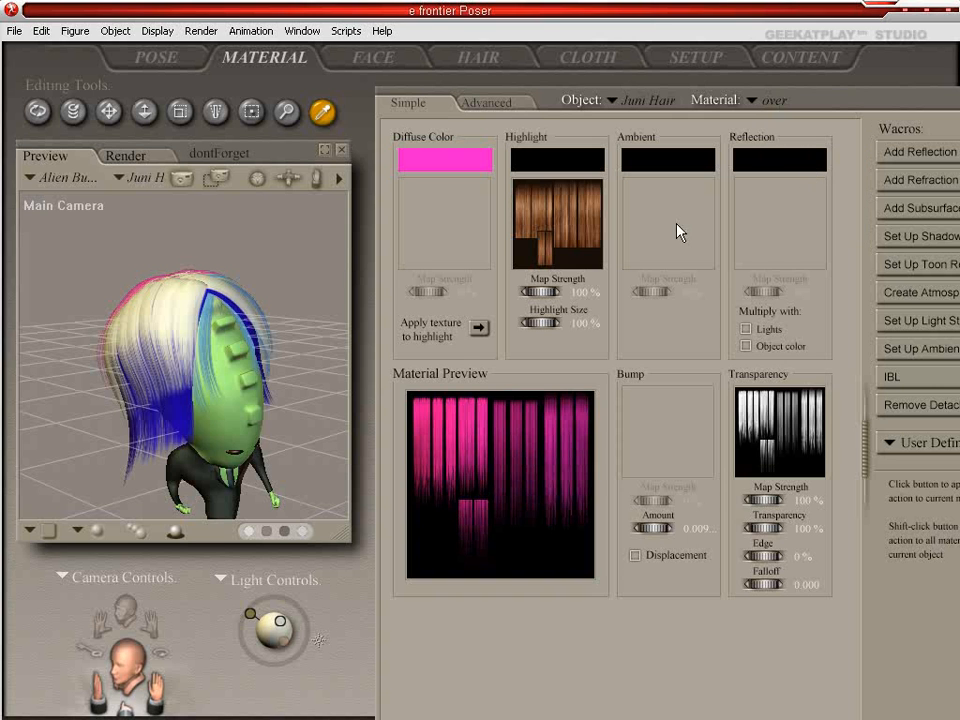
click(804, 102)
click(823, 187)
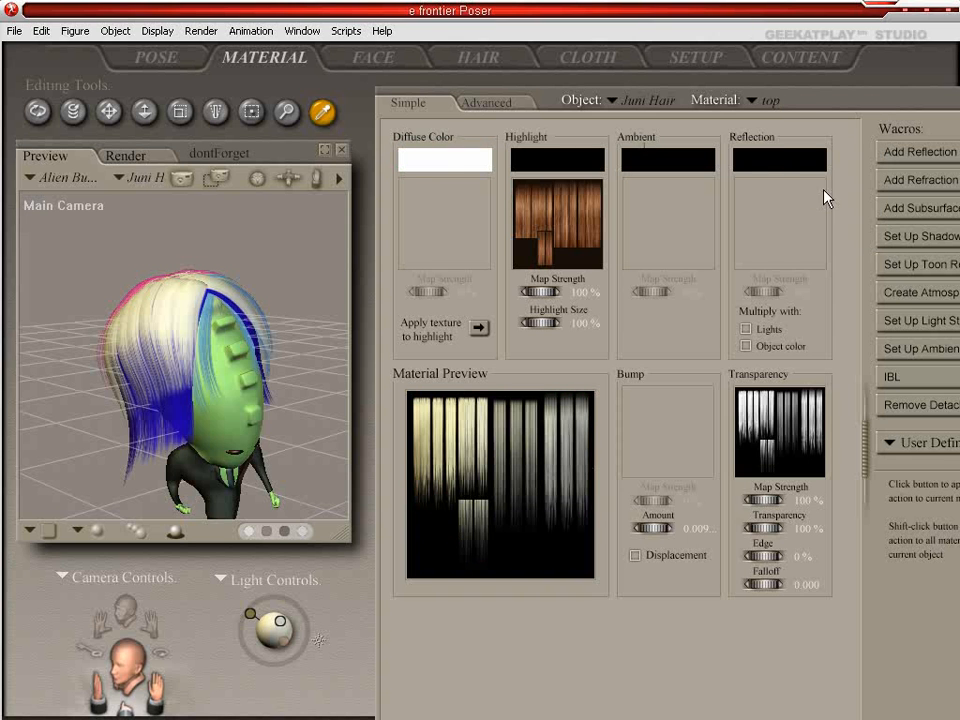
click(455, 161)
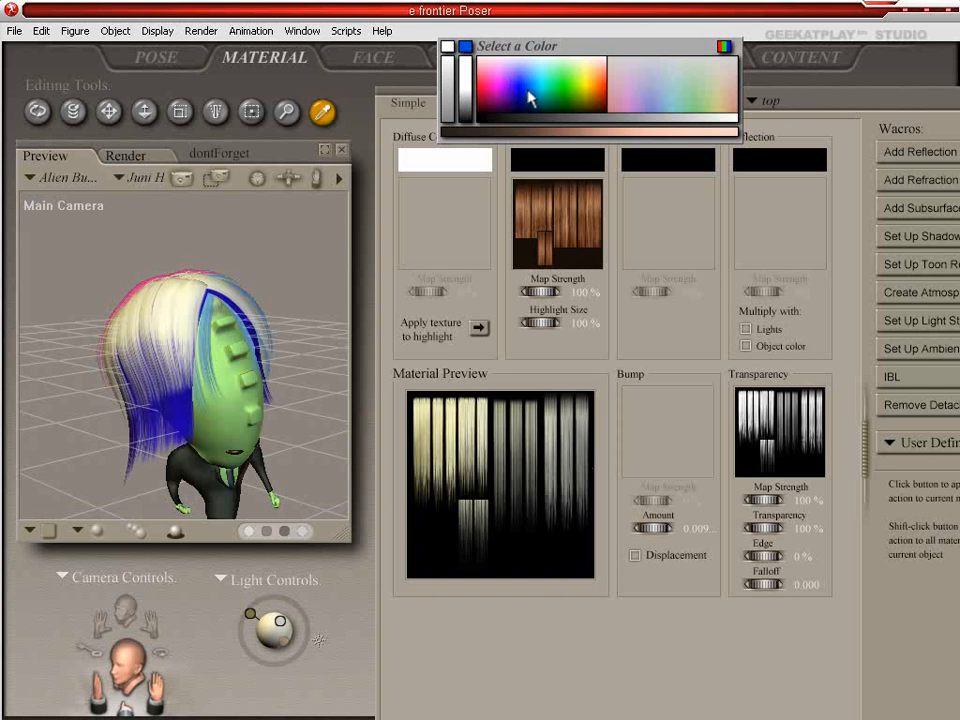
click(570, 96)
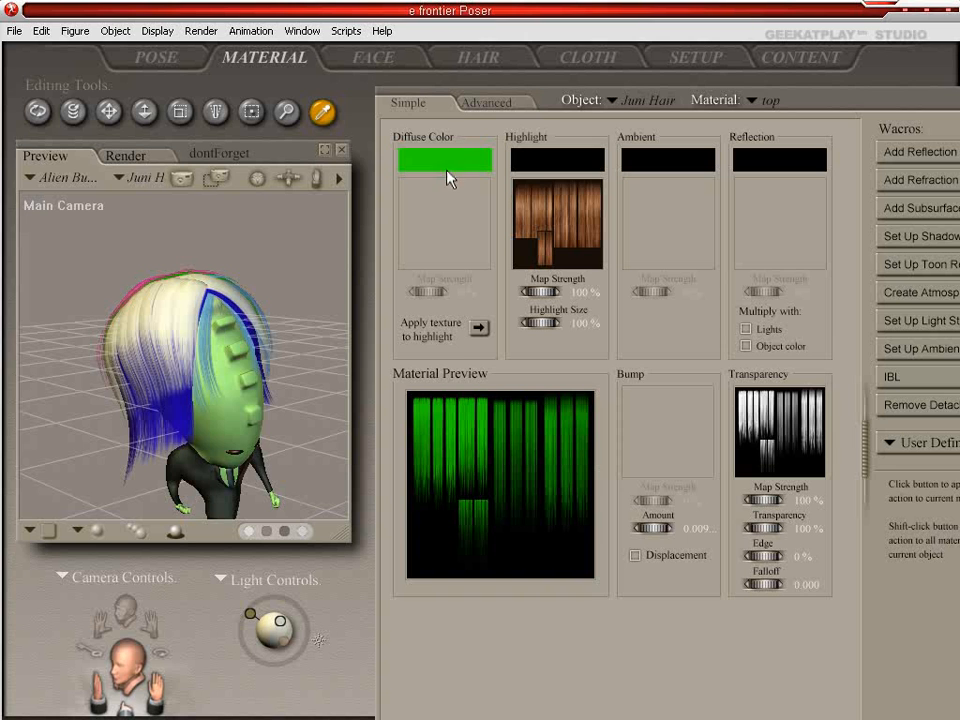
Step: Set the diffuse colour of the hair's middle material to bright green in the material editor
click(750, 100)
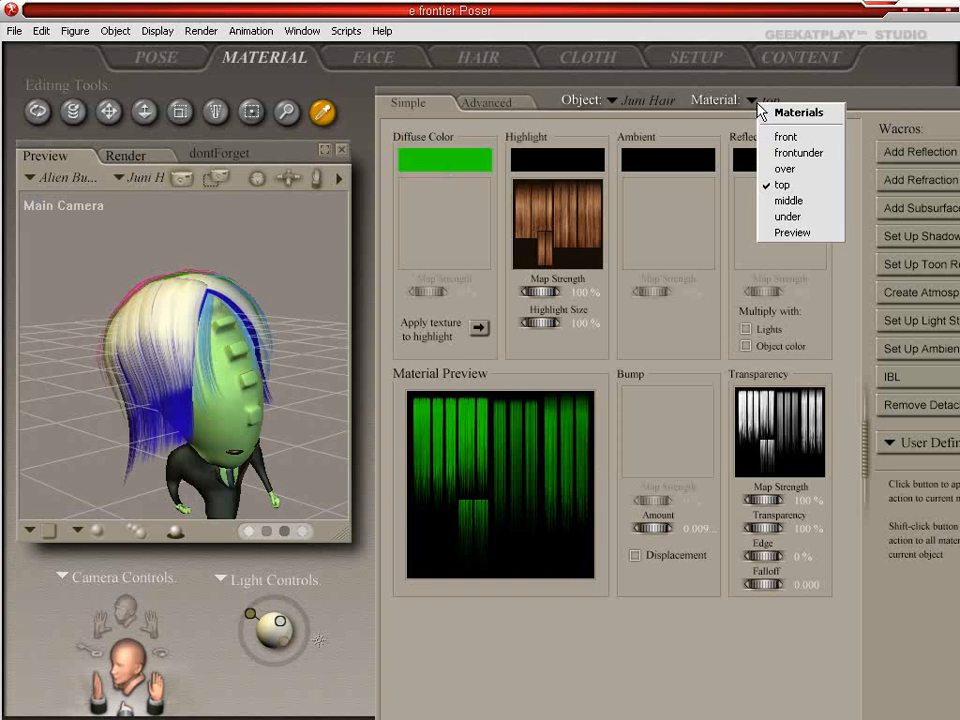
click(789, 204)
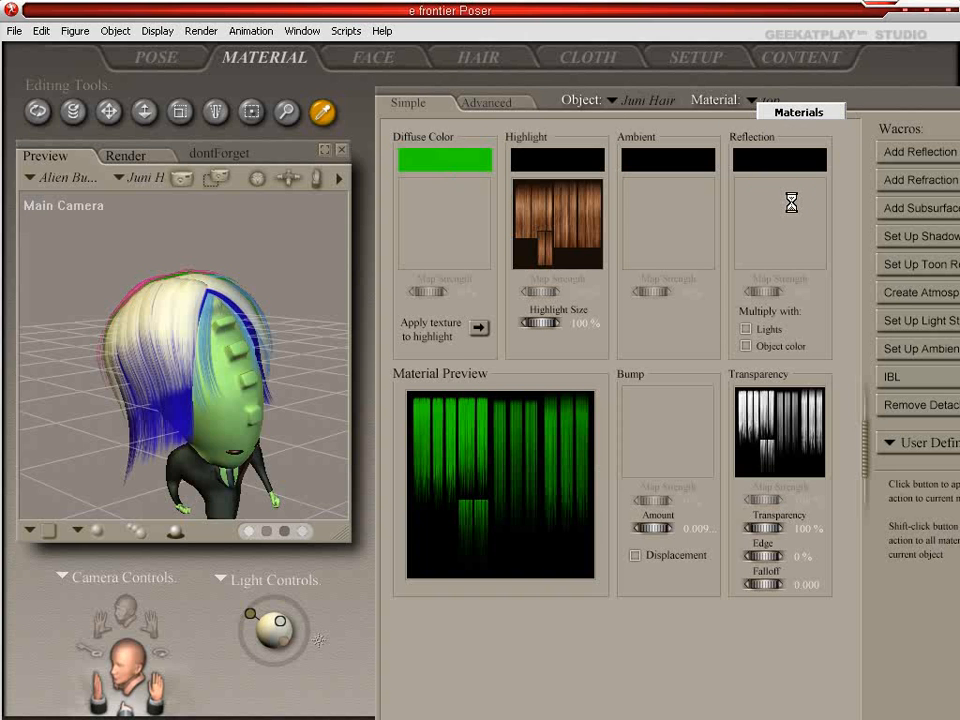
click(432, 162)
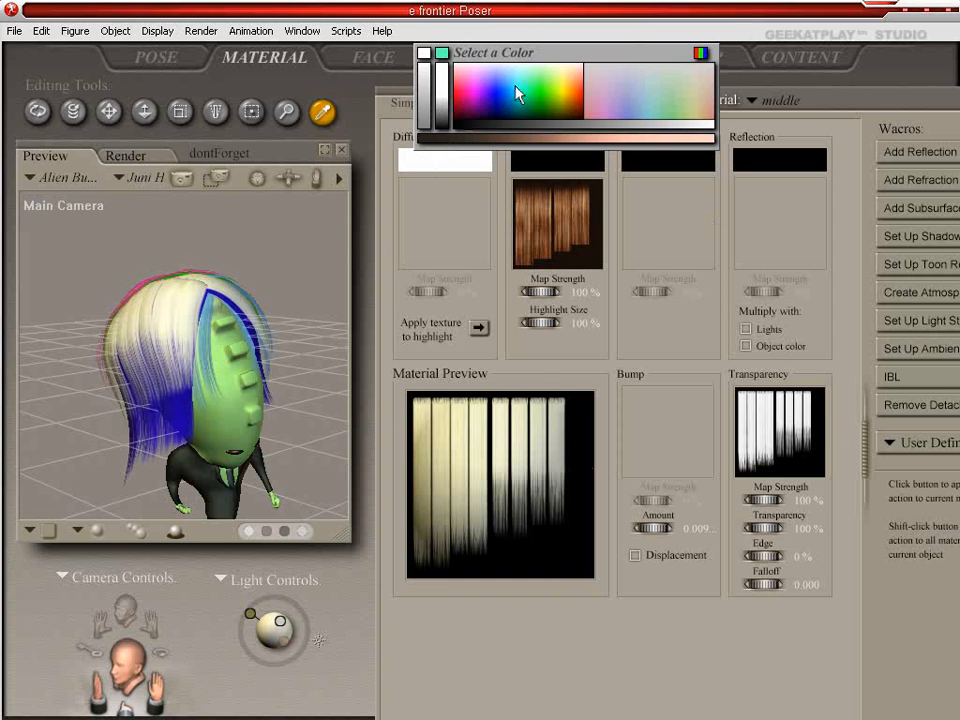
click(541, 98)
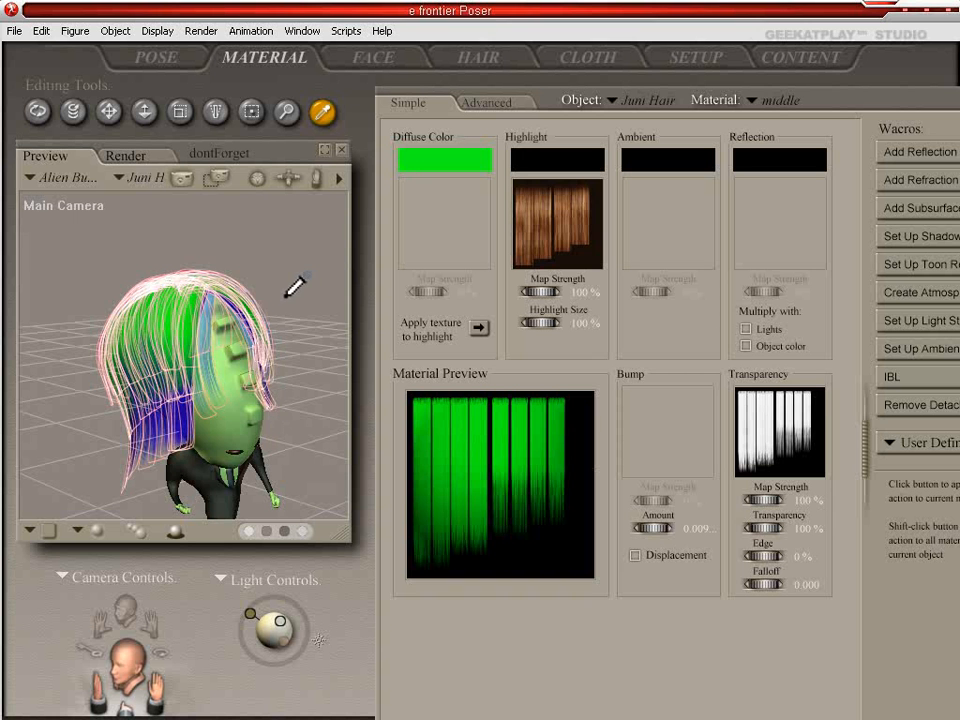
mouse_move(289, 392)
mouse_down()
mouse_move(313, 386)
mouse_move(304, 376)
mouse_move(298, 386)
mouse_up()
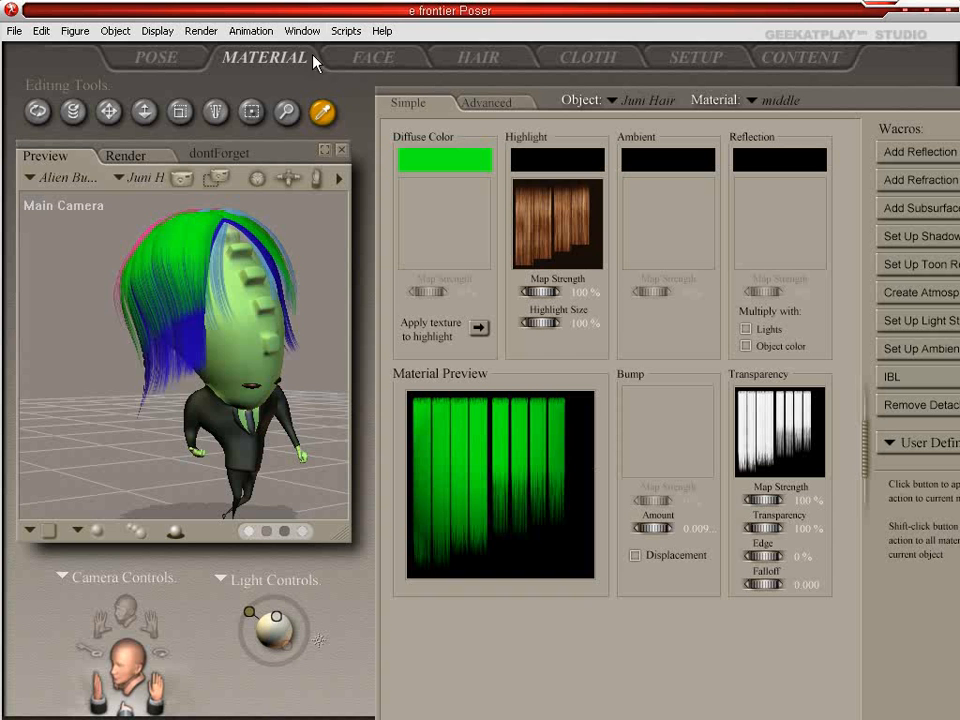
Step: Colour the figure's tie red and its suit coat white in the posing view with the Color tool
click(184, 62)
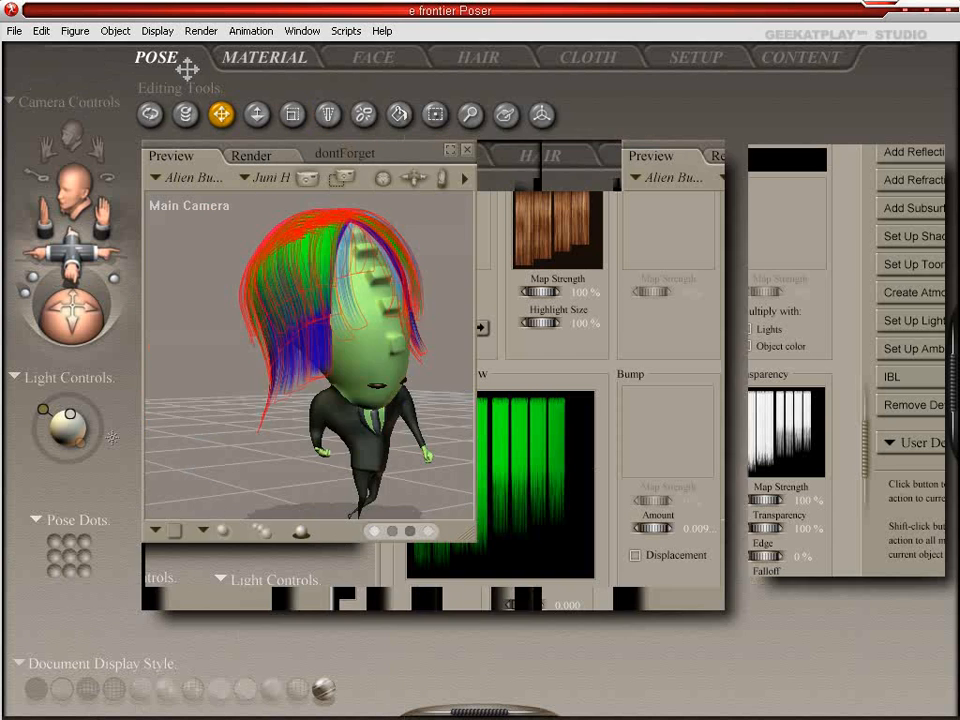
click(400, 114)
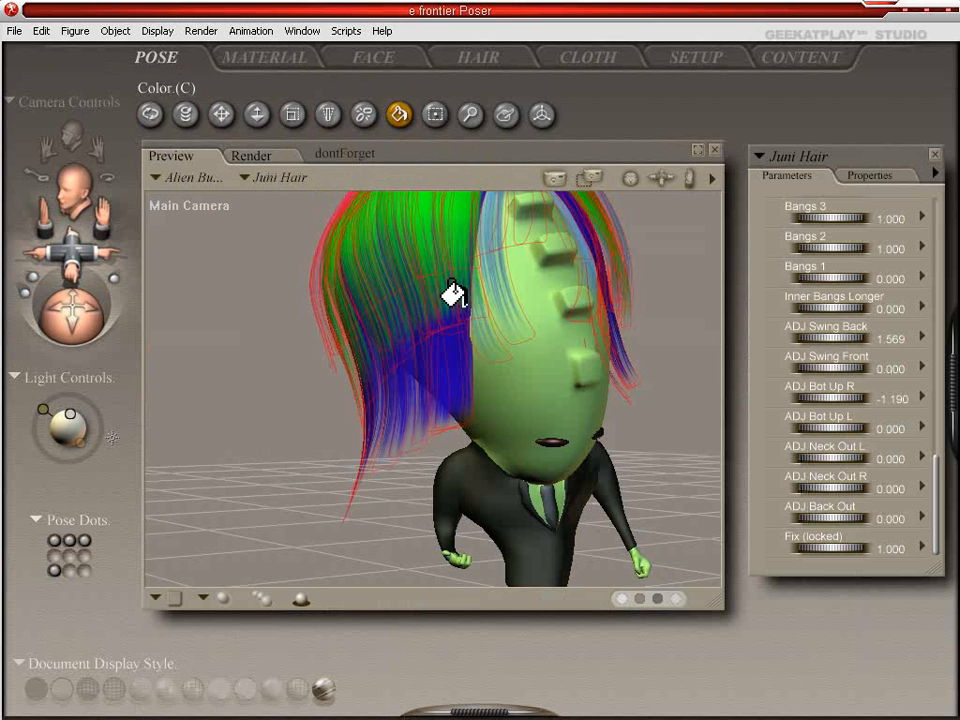
click(551, 498)
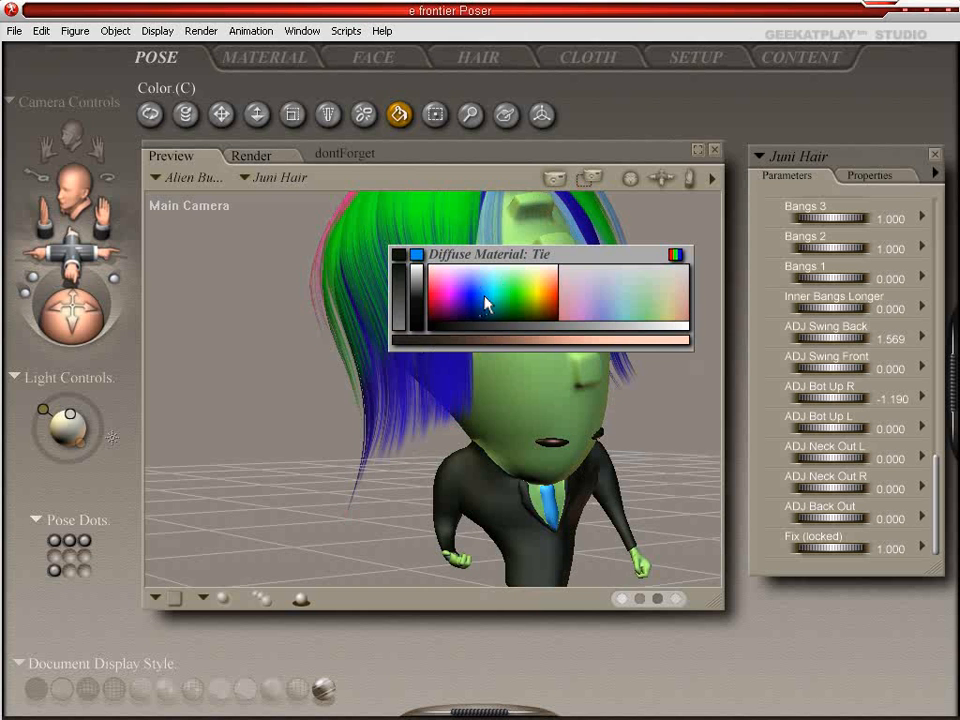
click(557, 308)
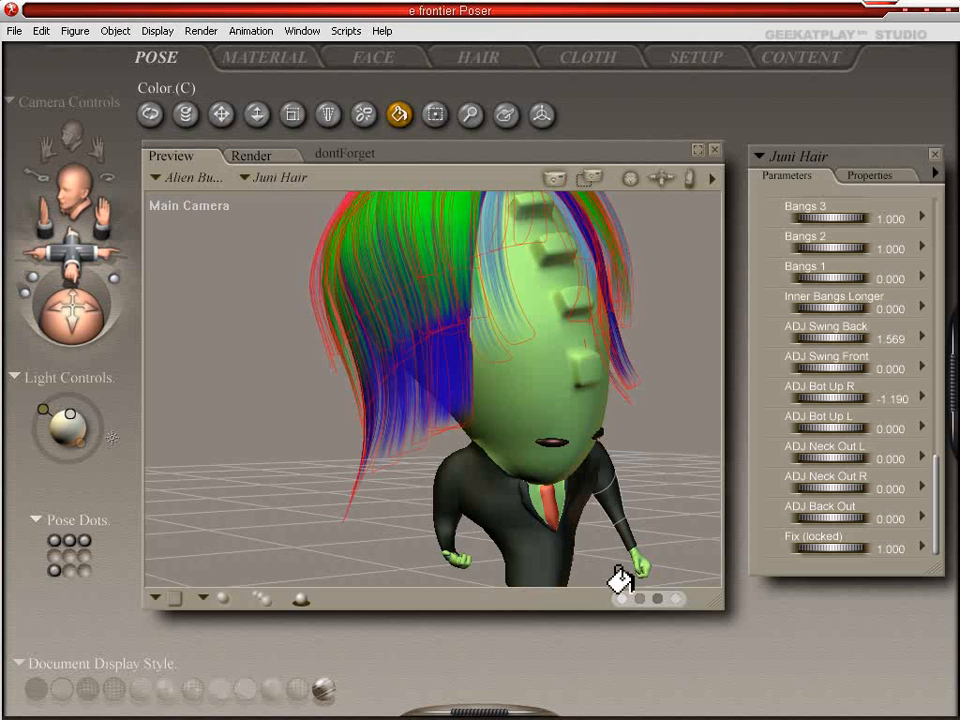
click(624, 521)
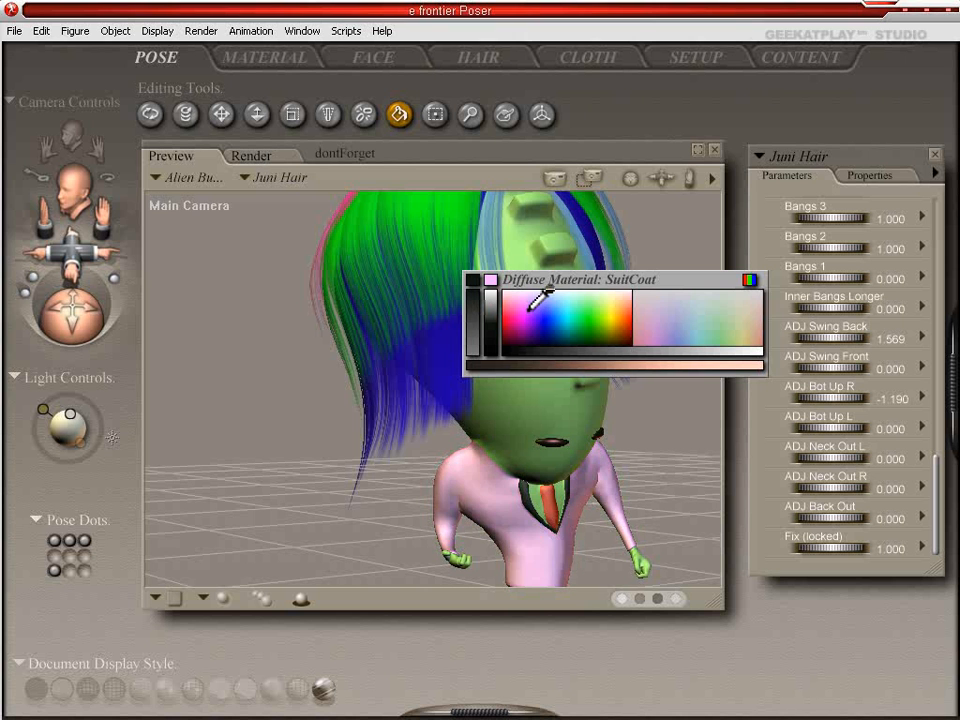
click(529, 293)
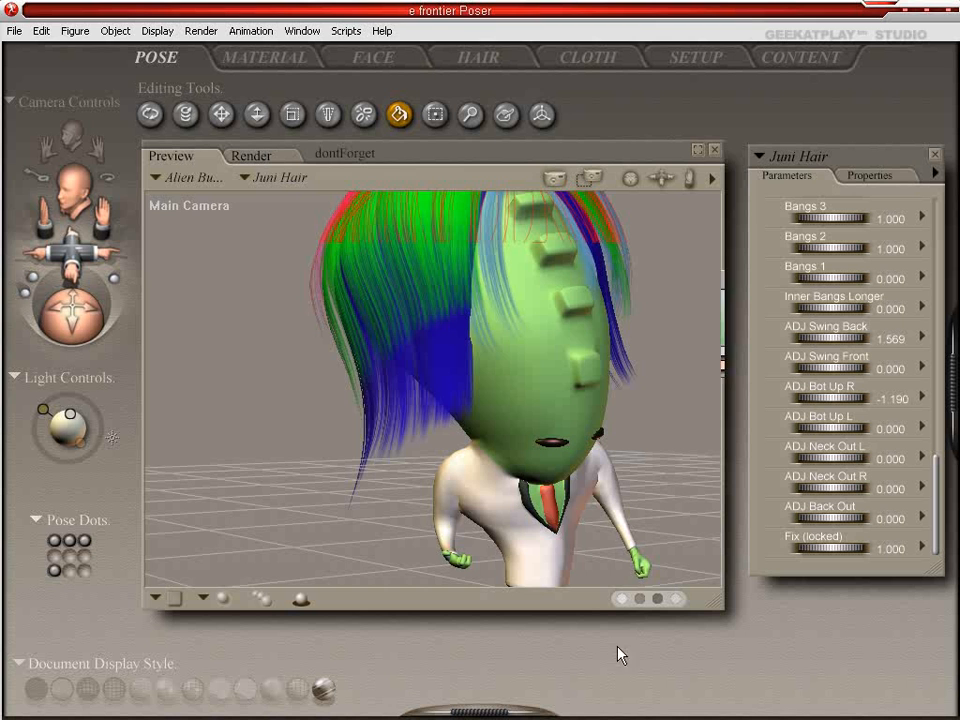
Step: Recolour the tie near-black and colour the figure's RightEye material pink with the Color tool
click(548, 500)
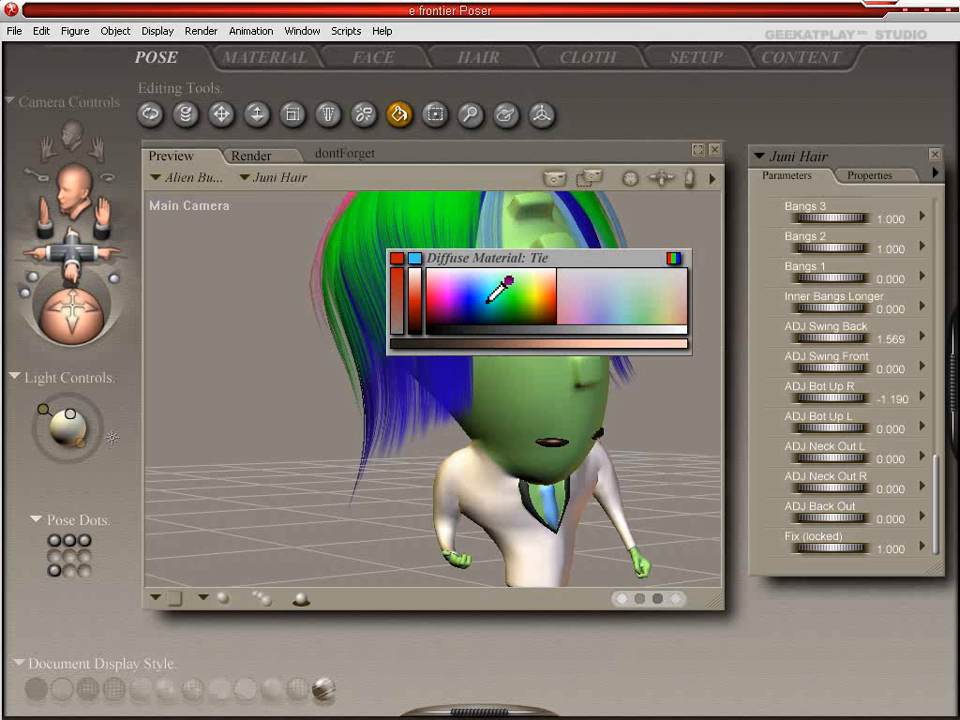
click(436, 337)
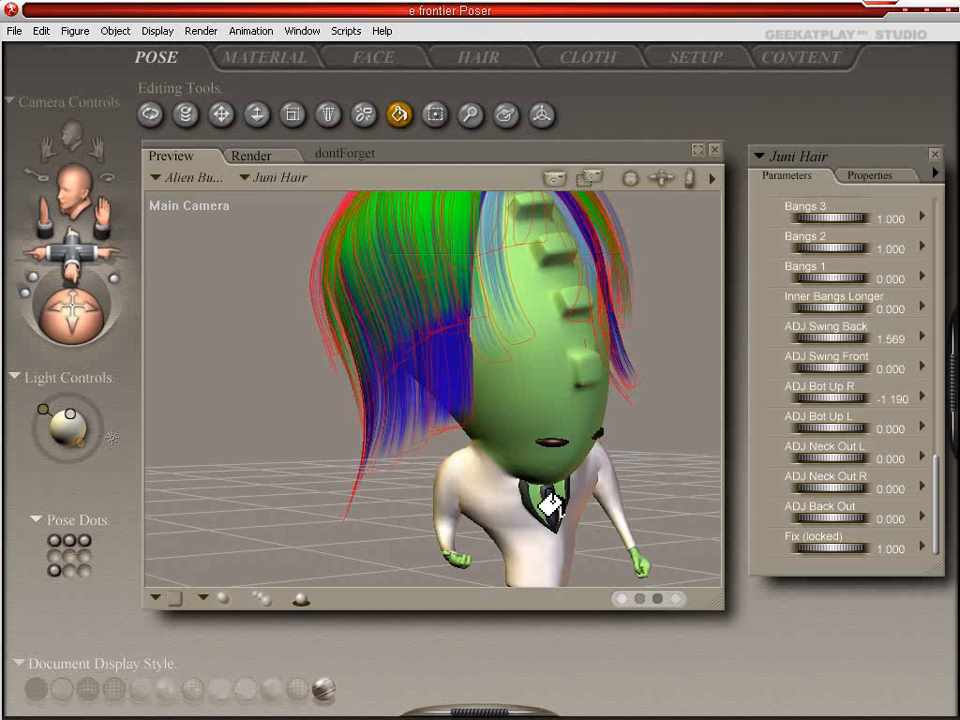
click(553, 443)
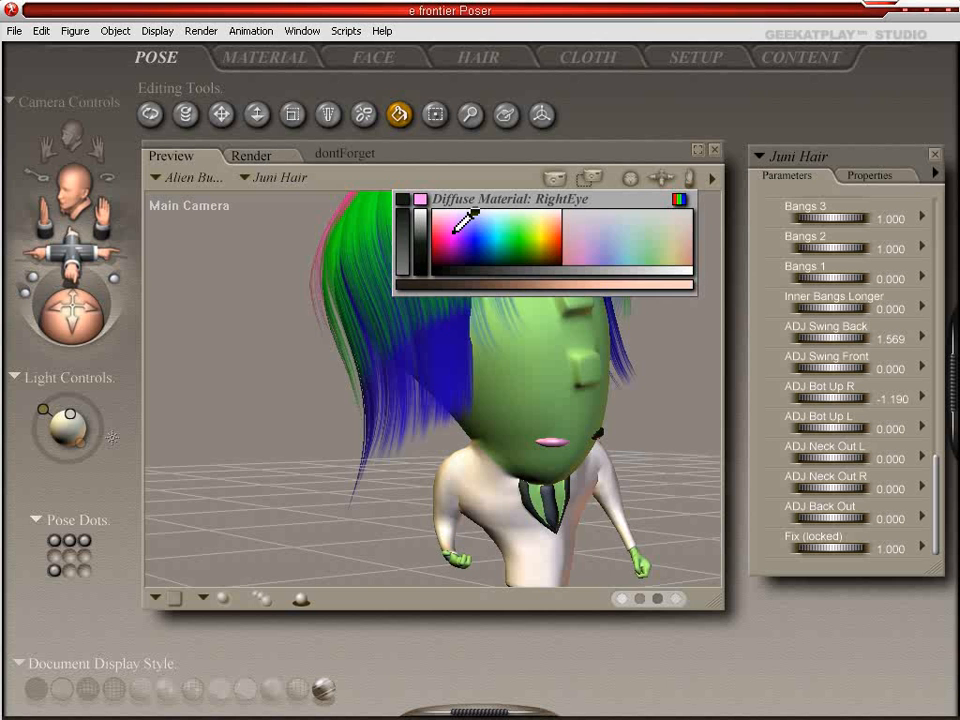
click(457, 228)
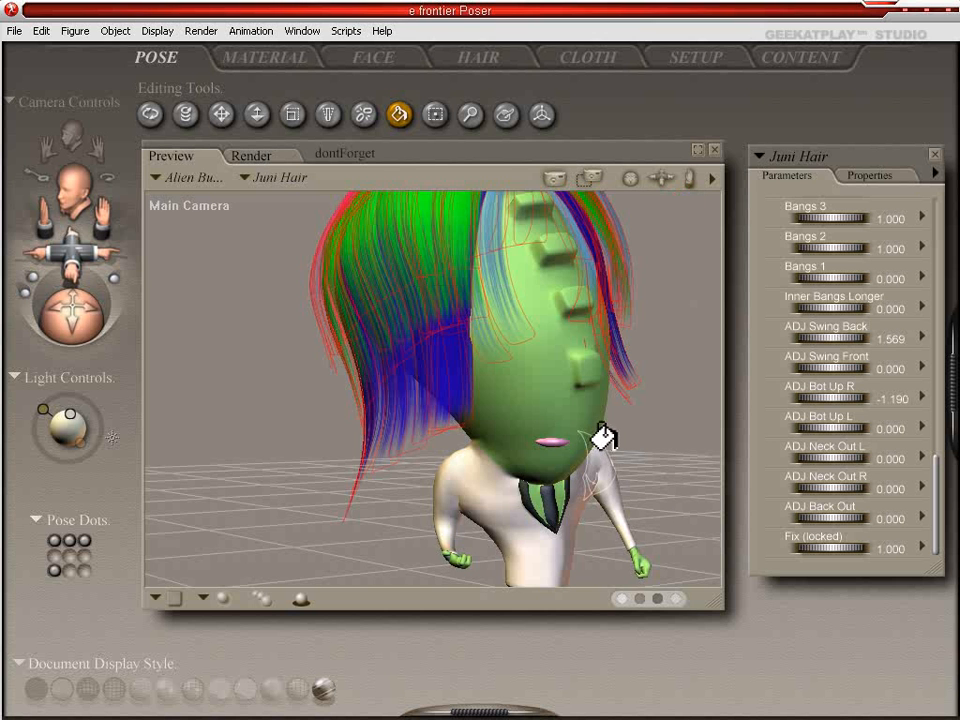
Step: Copy the PoserSurface node of the RightEye material and paste it into the LeftEye material in the advanced material view
click(265, 57)
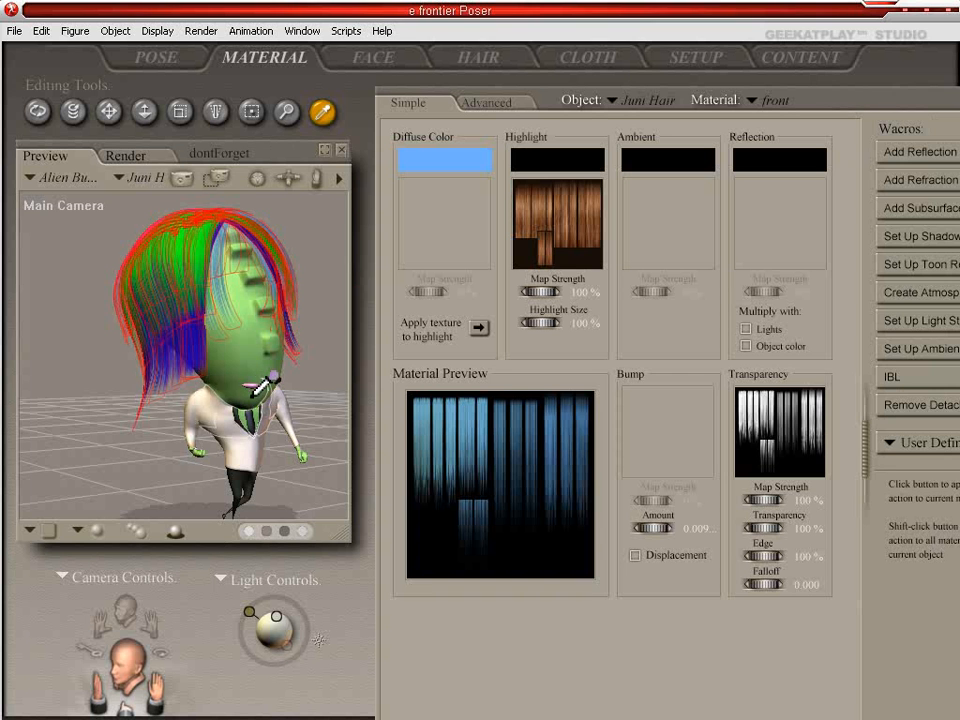
click(258, 392)
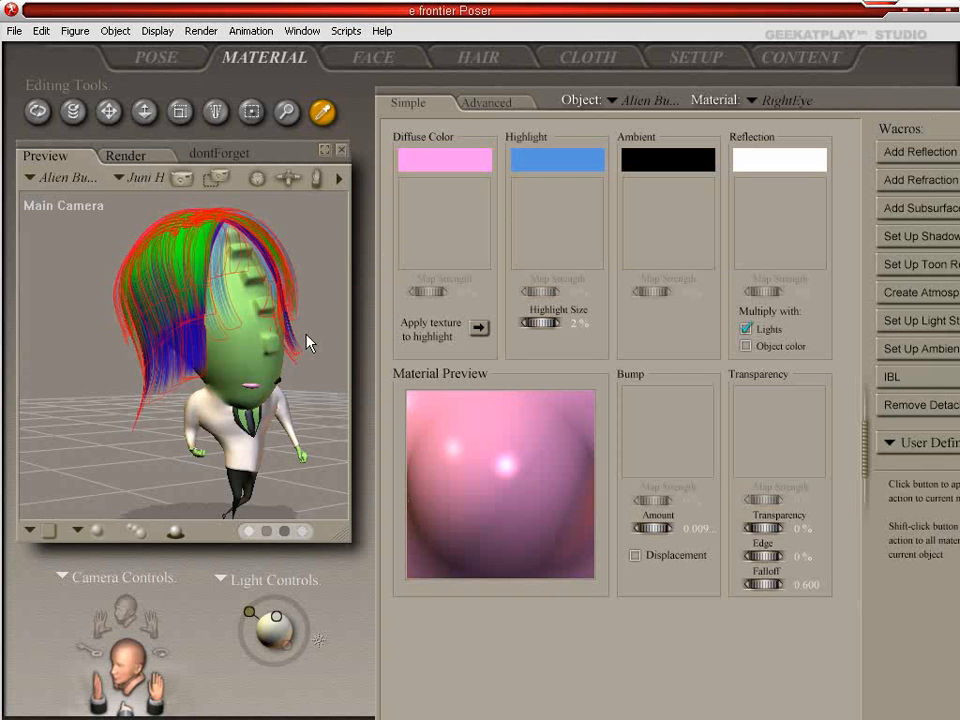
click(490, 102)
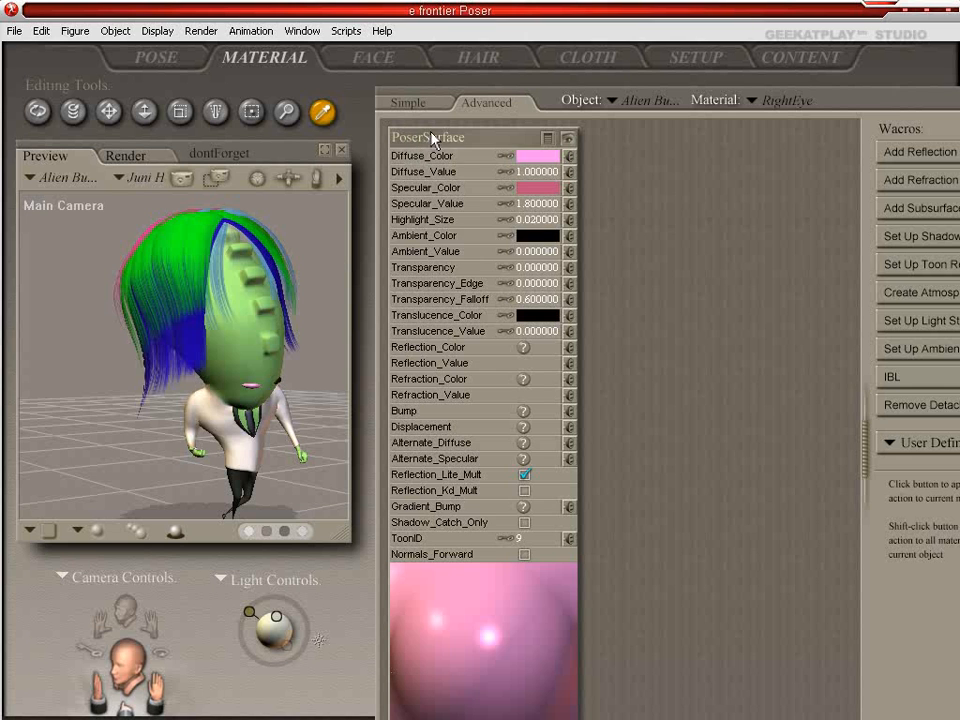
right_click(432, 140)
click(424, 140)
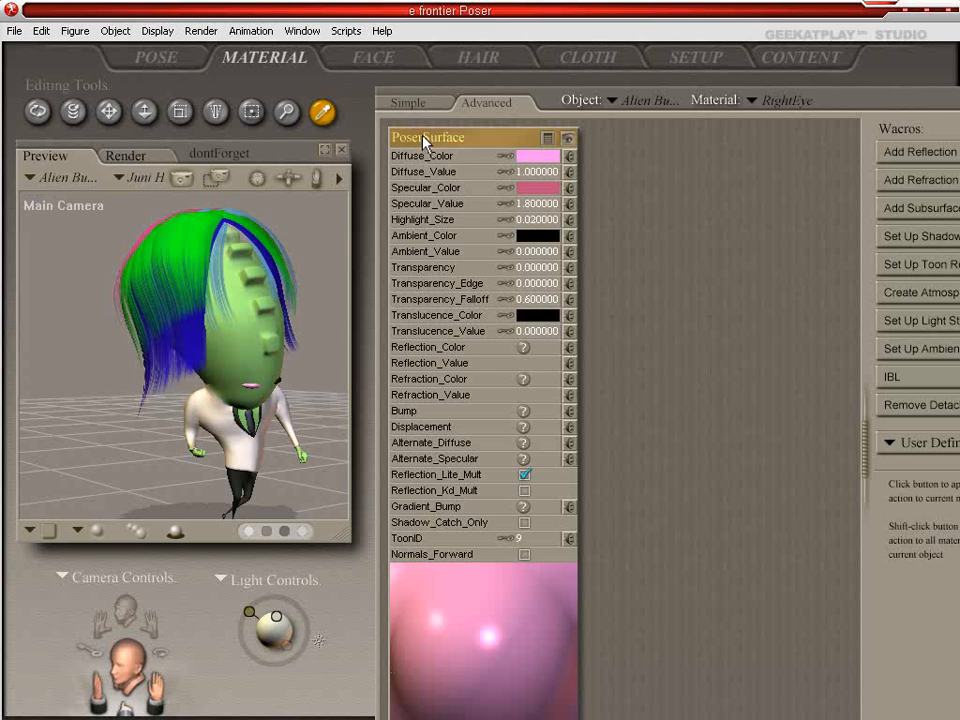
right_click(424, 140)
click(471, 188)
click(282, 392)
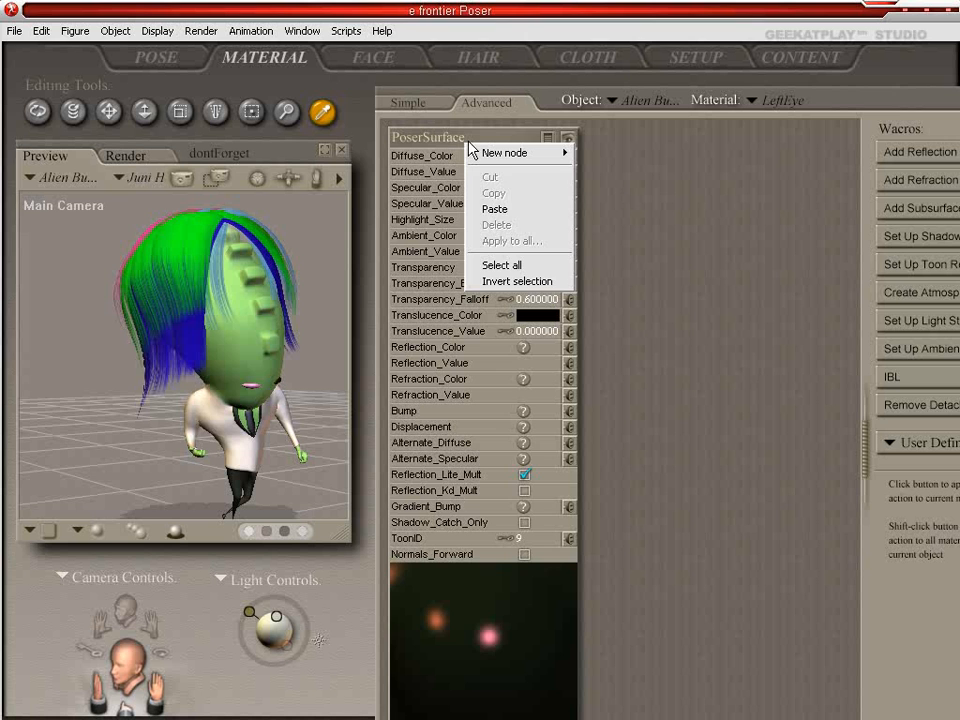
click(496, 208)
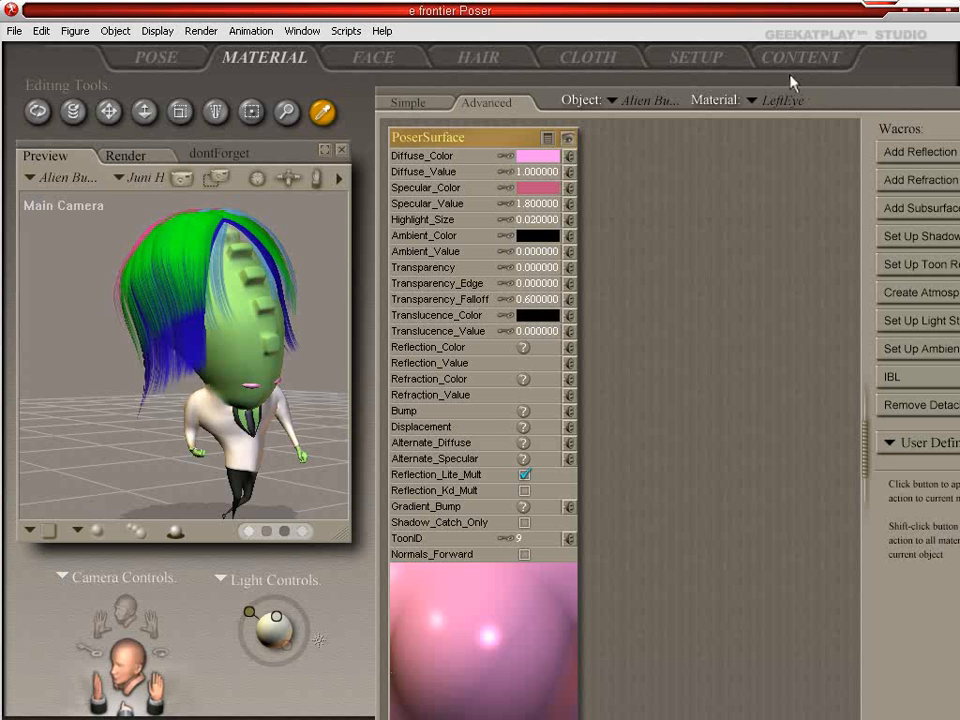
Step: Reposition the material editor window to show its full width, and return to the posing view
drag(766, 57, 746, 43)
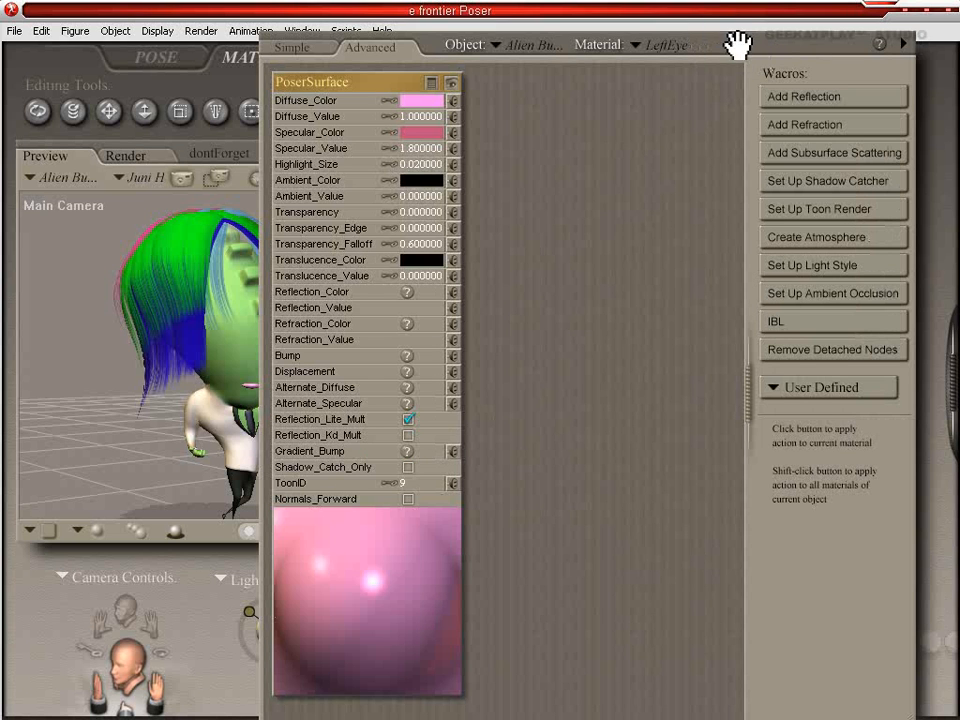
drag(752, 46, 761, 44)
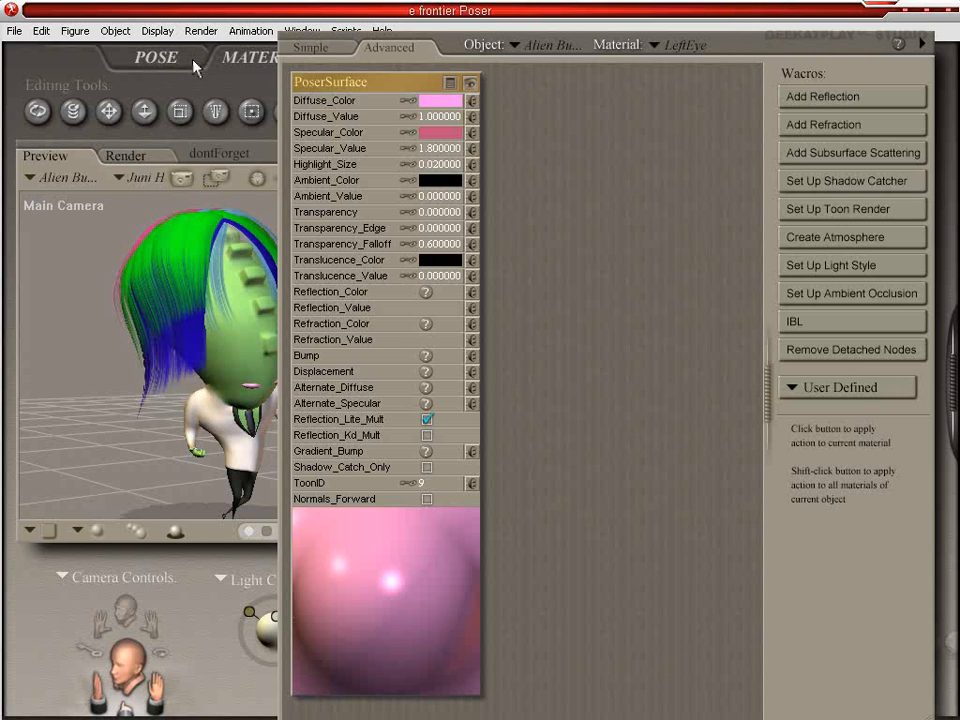
click(150, 52)
middle_drag(656, 482, 656, 481)
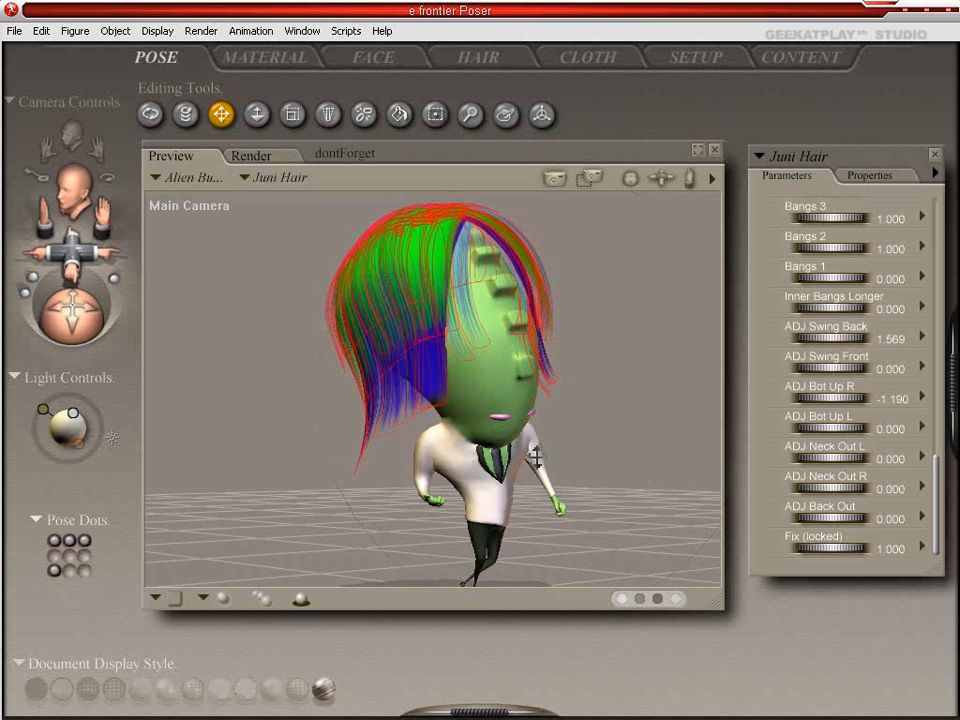
Step: Save the scene on the Desktop under the new name isntHeLovely.pz3
click(15, 30)
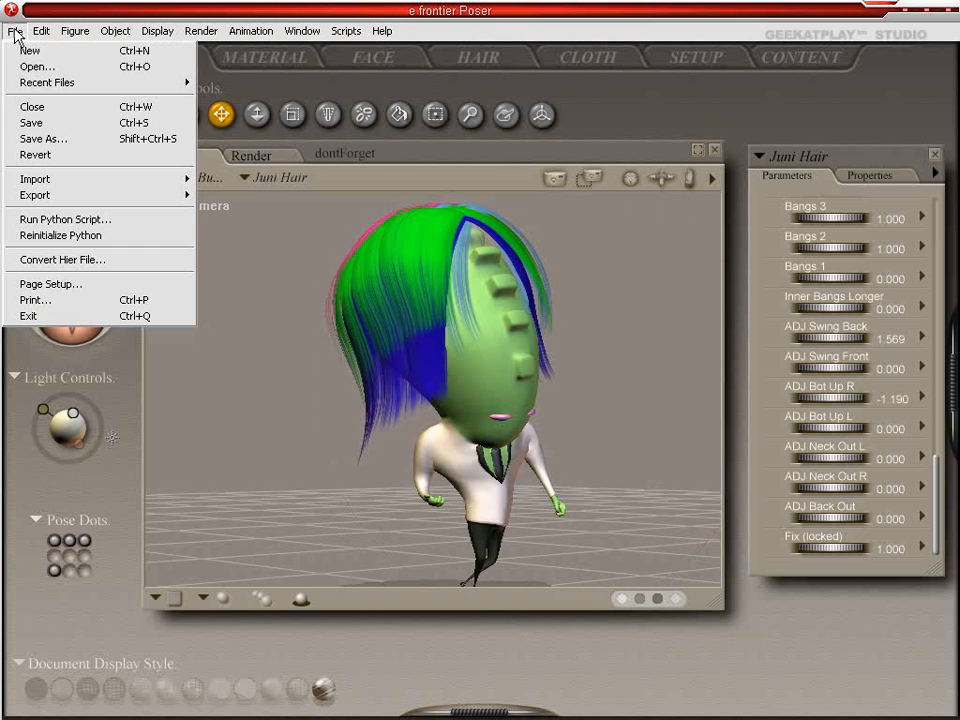
click(45, 139)
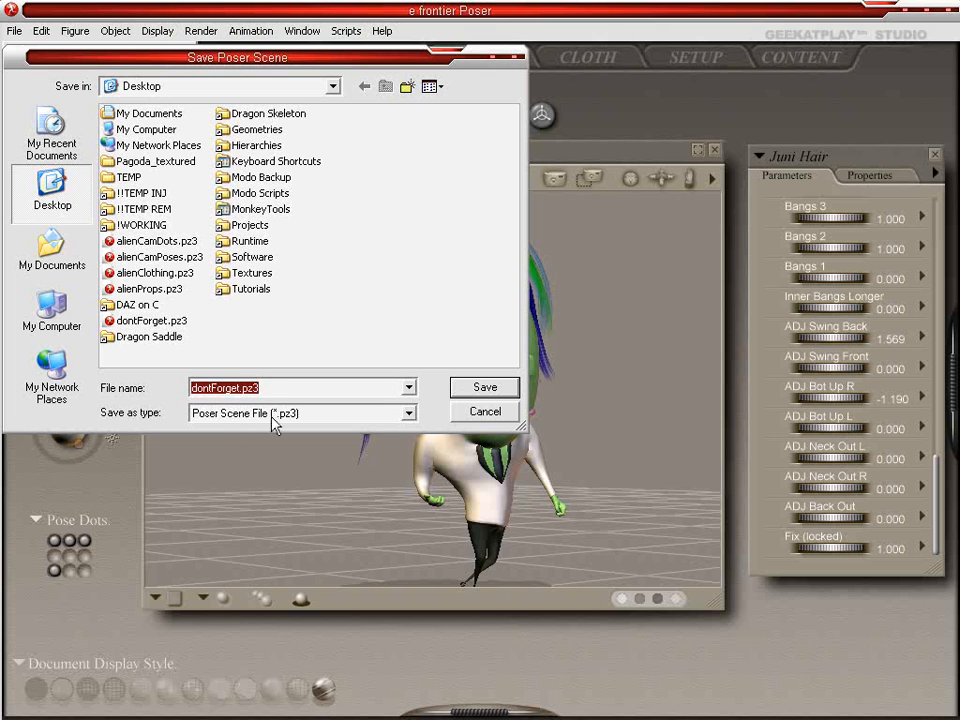
click(238, 387)
double_click(238, 387)
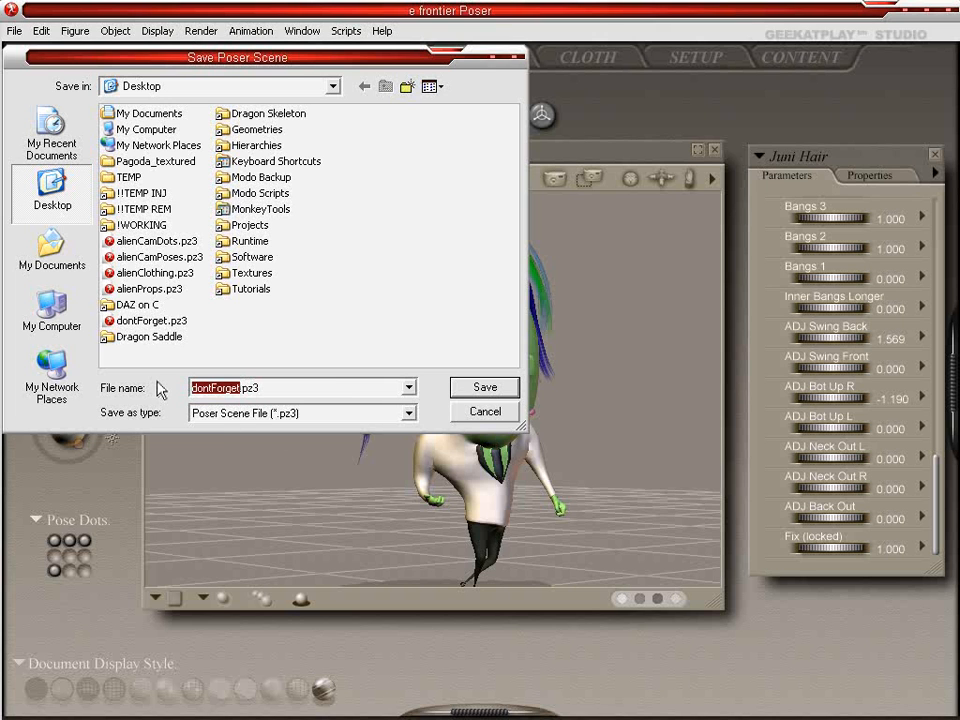
text(isntHelovely)
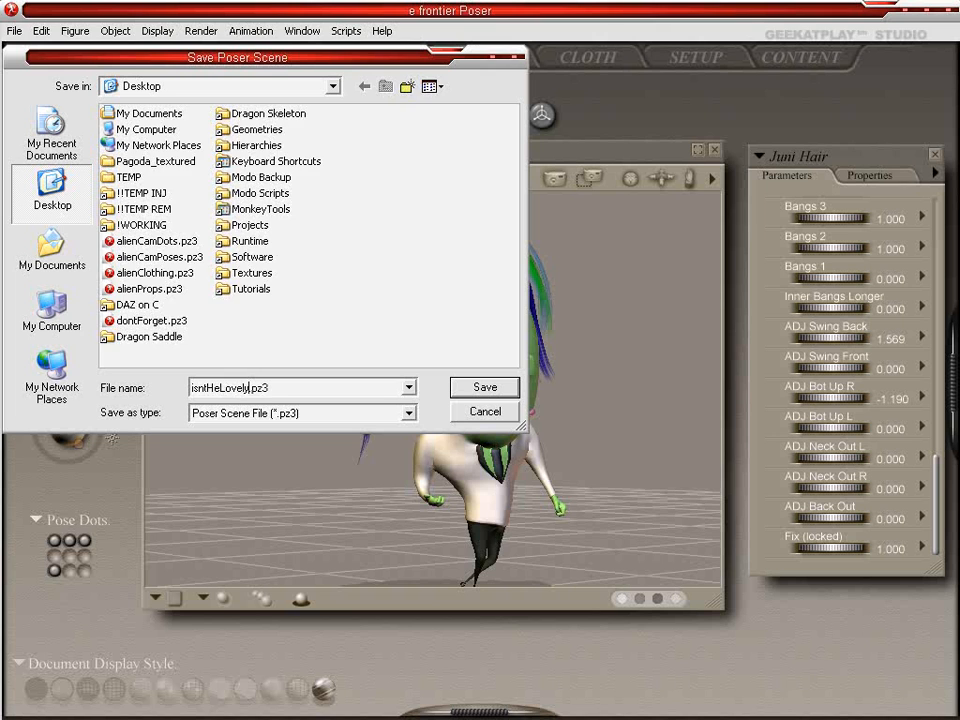
key(Return)
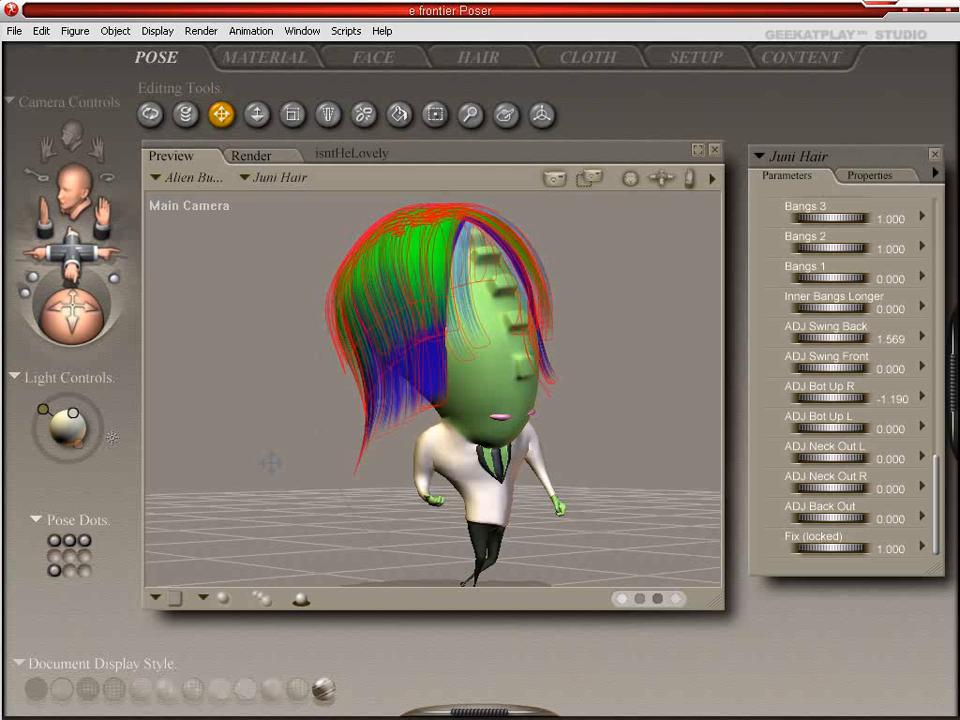
drag(270, 462, 467, 443)
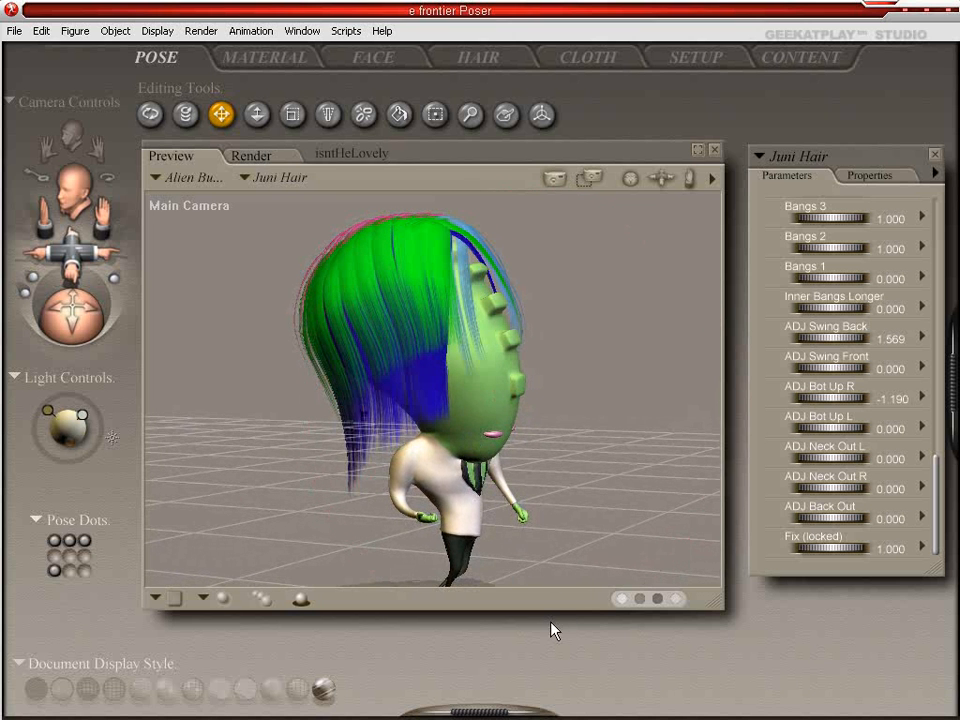